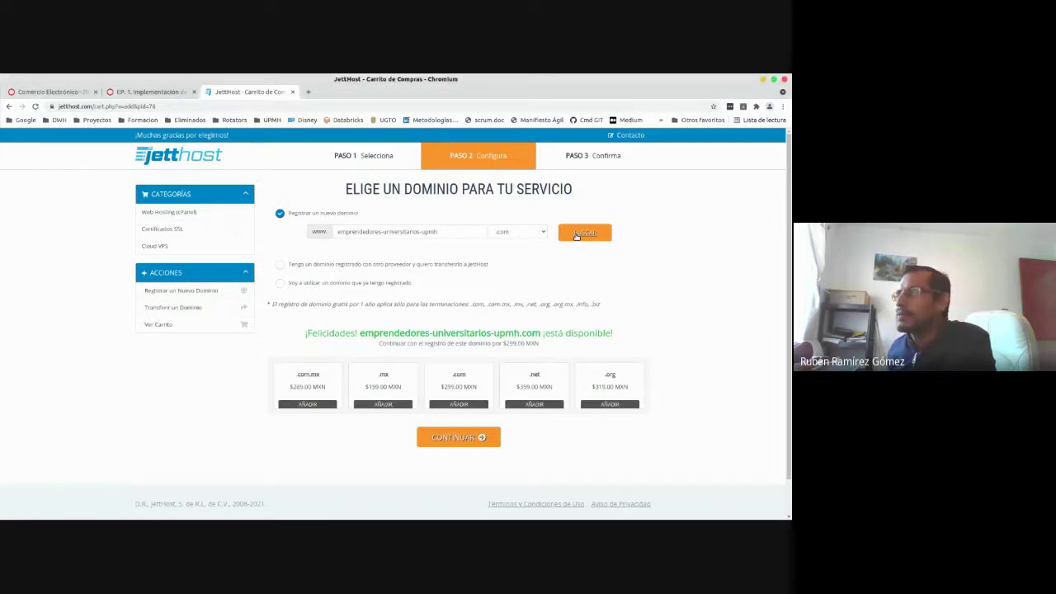
# Check the domain's availability with the .com.mx extension and continue to plan configuration.
pyautogui.click(581, 233)
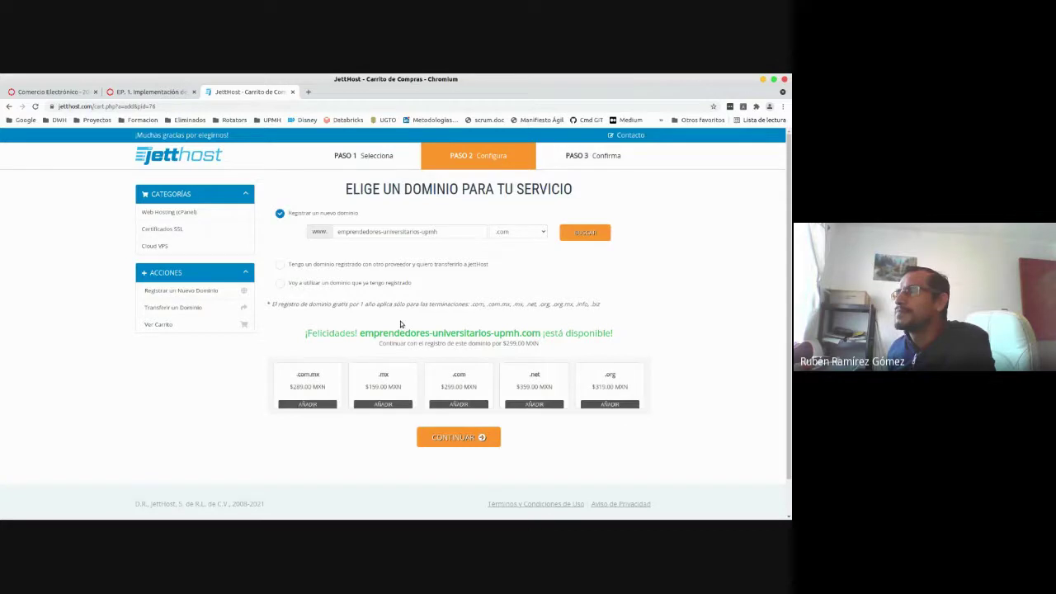
pyautogui.click(517, 234)
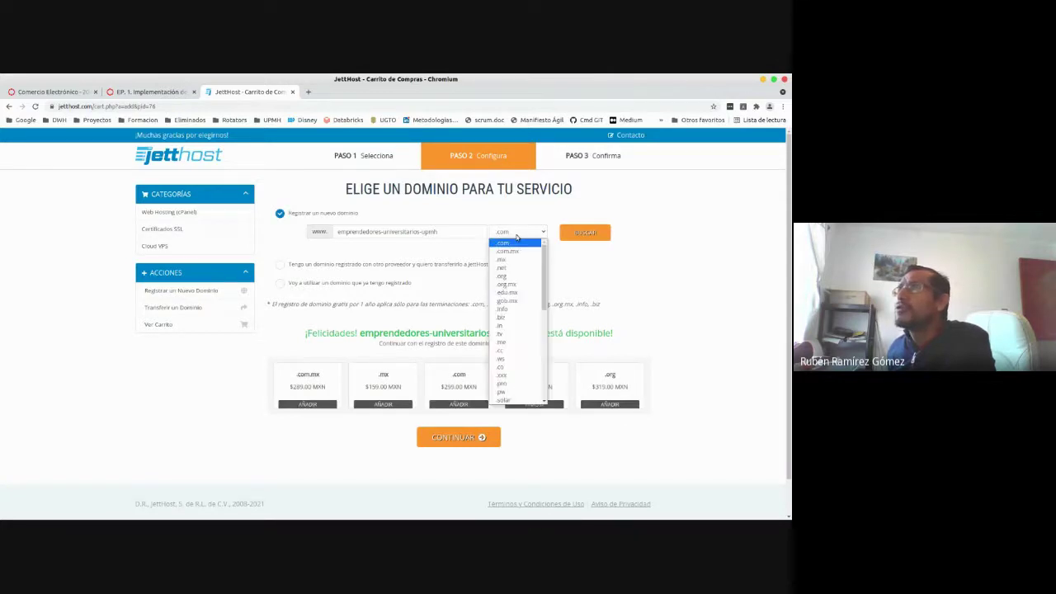
pyautogui.click(519, 252)
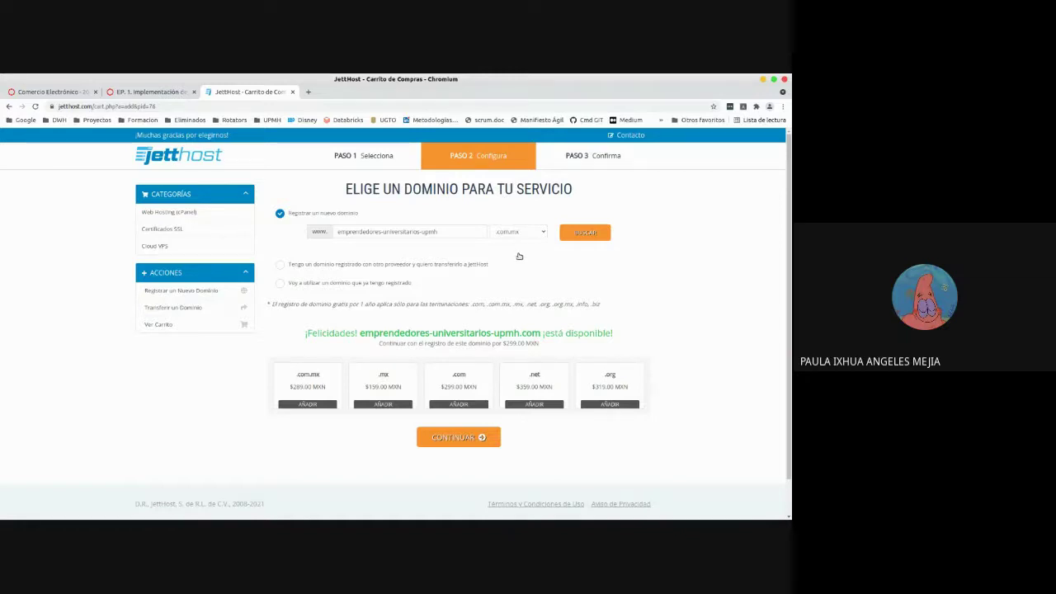
pyautogui.click(462, 436)
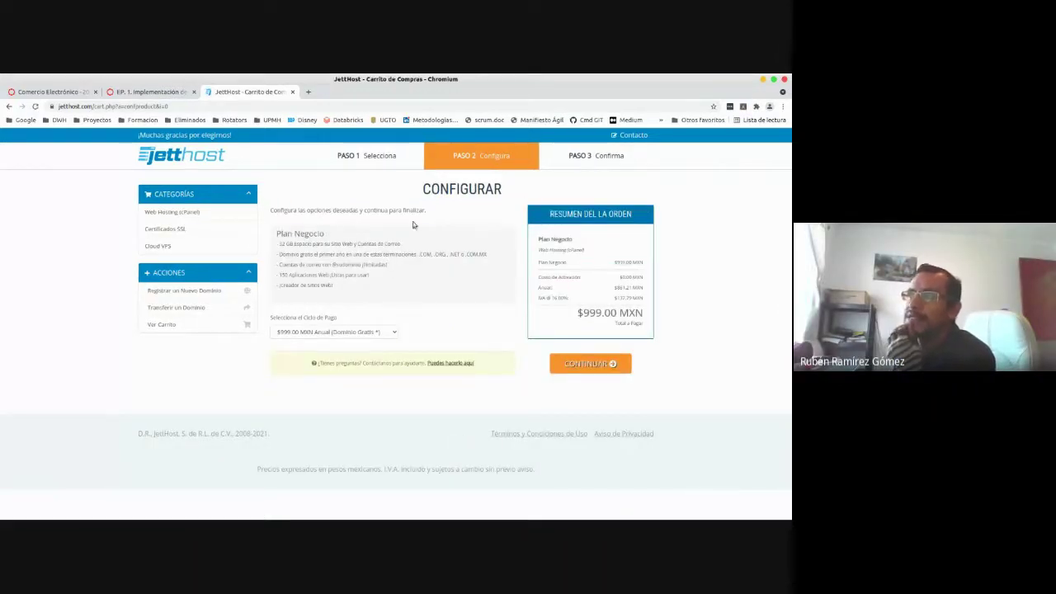
# Keep the Anual $999.00 MXN billing cycle and continue past domain configuration to order review.
pyautogui.click(339, 332)
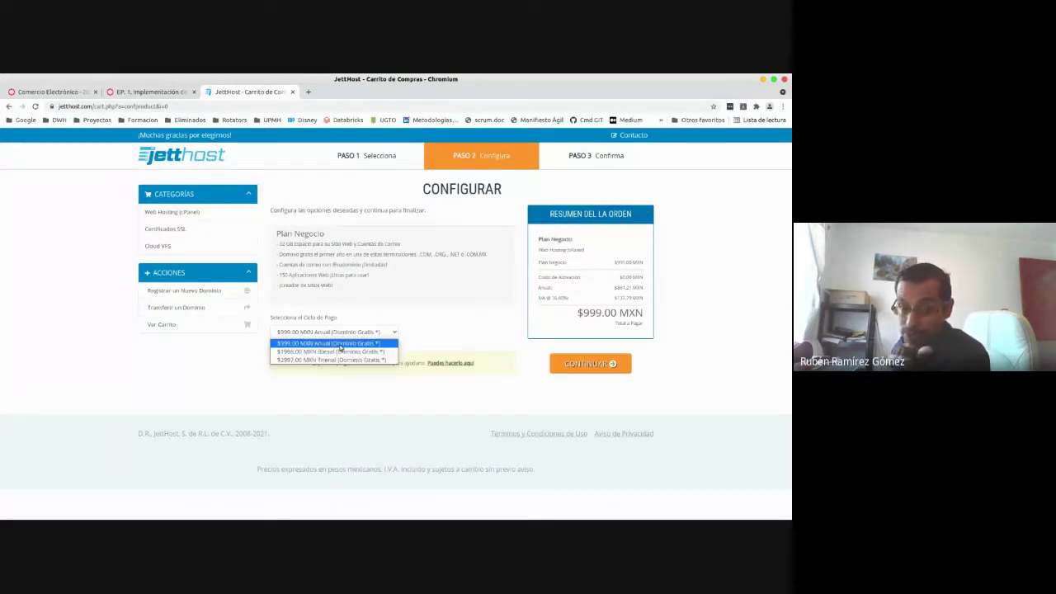
pyautogui.click(341, 344)
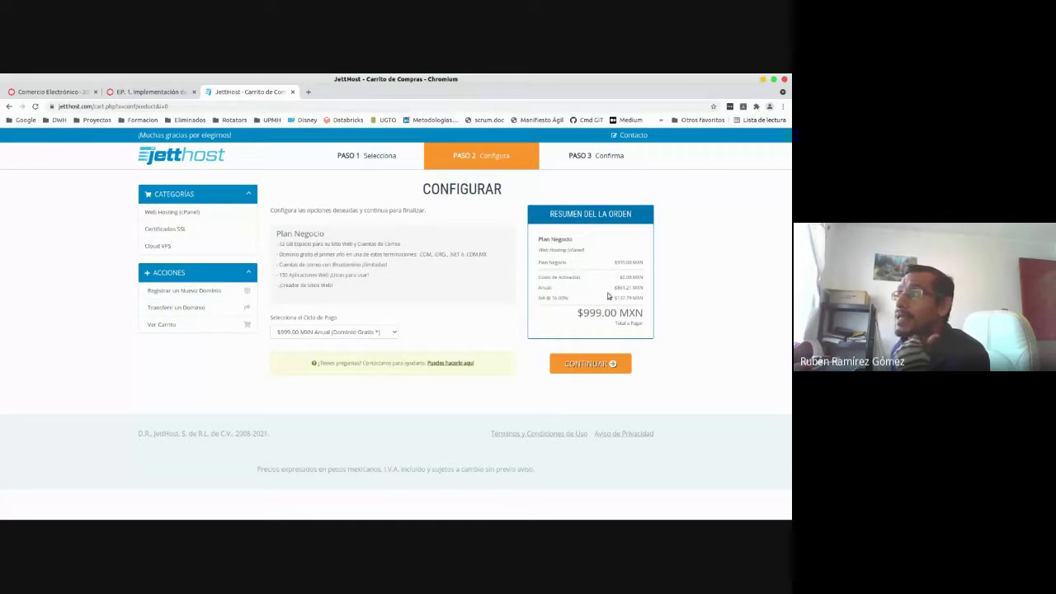
pyautogui.moveTo(581, 315); pyautogui.dragTo(604, 314)
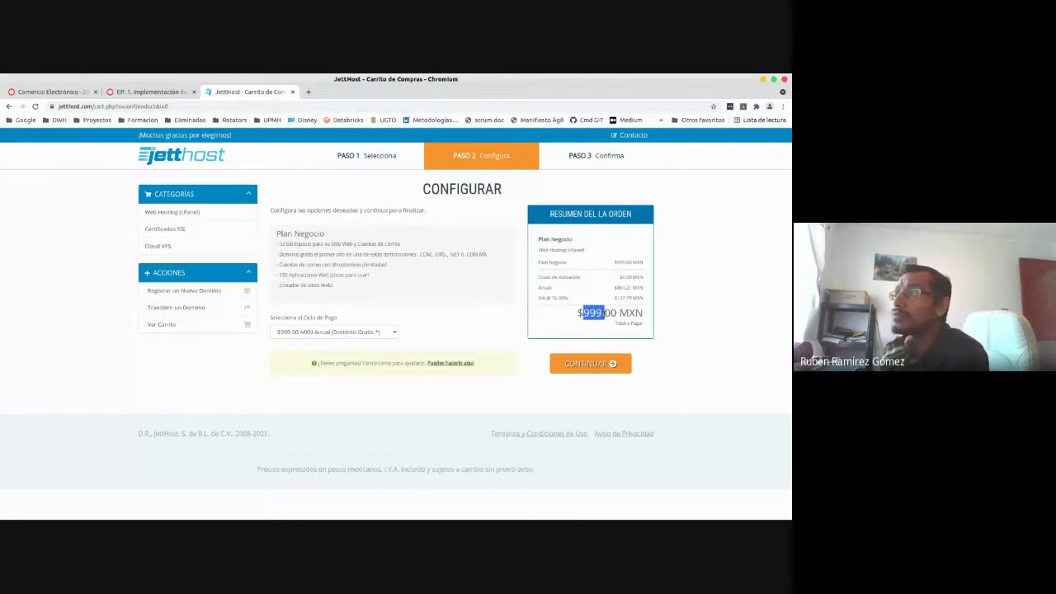
pyautogui.click(600, 332)
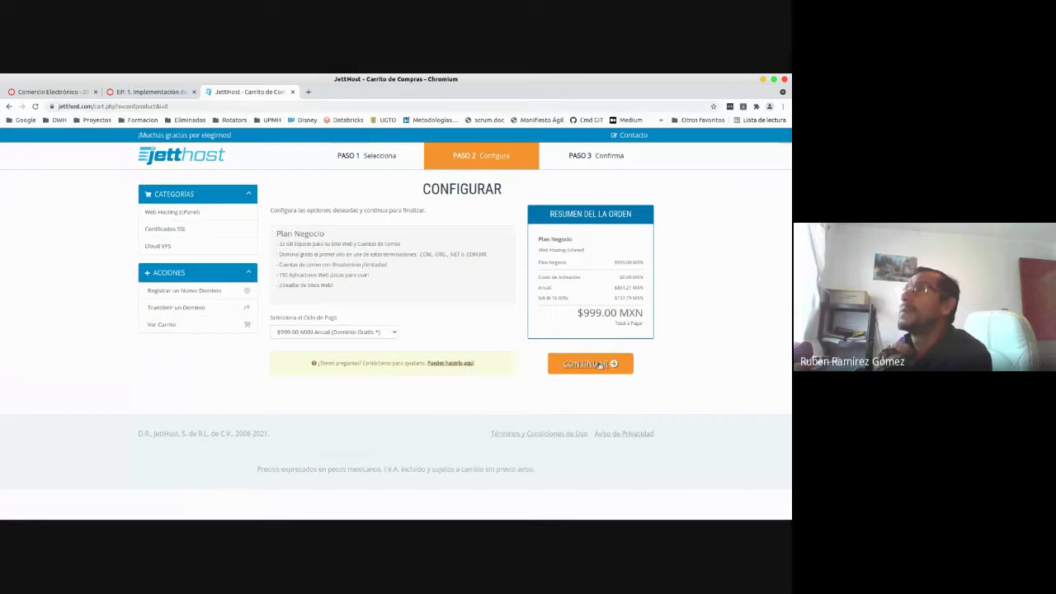
pyautogui.click(598, 364)
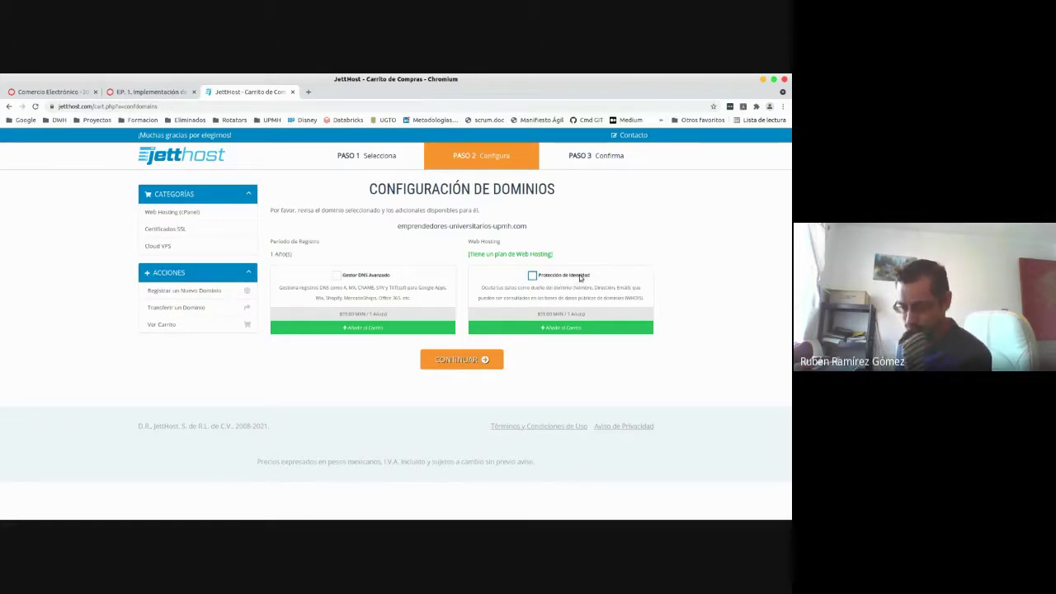
pyautogui.click(464, 360)
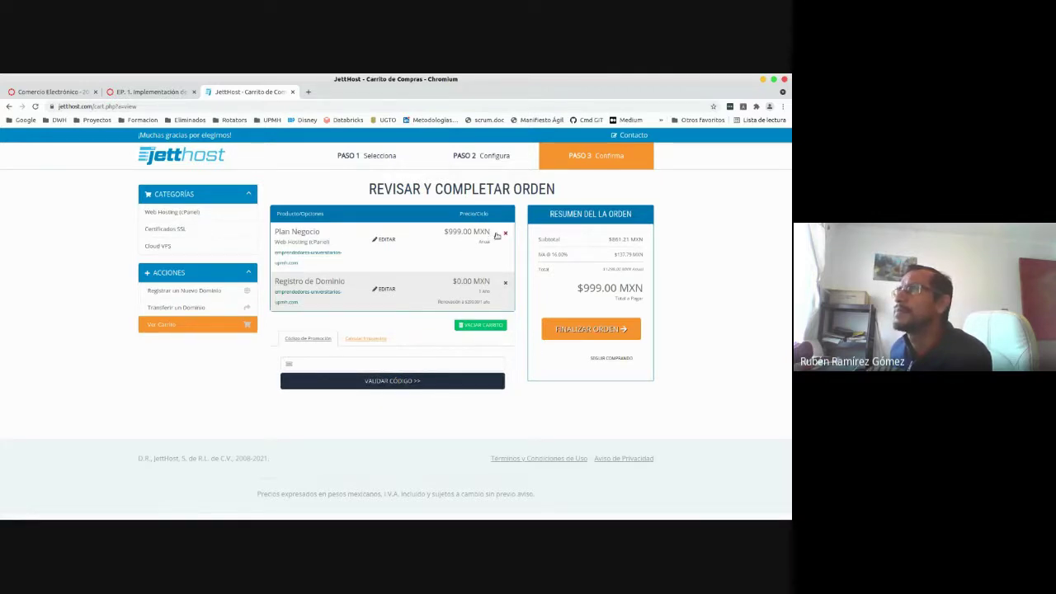
# Empty the cart to $0.00 MXN and go back to the Web Hosting (cPanel) plans page.
pyautogui.click(482, 324)
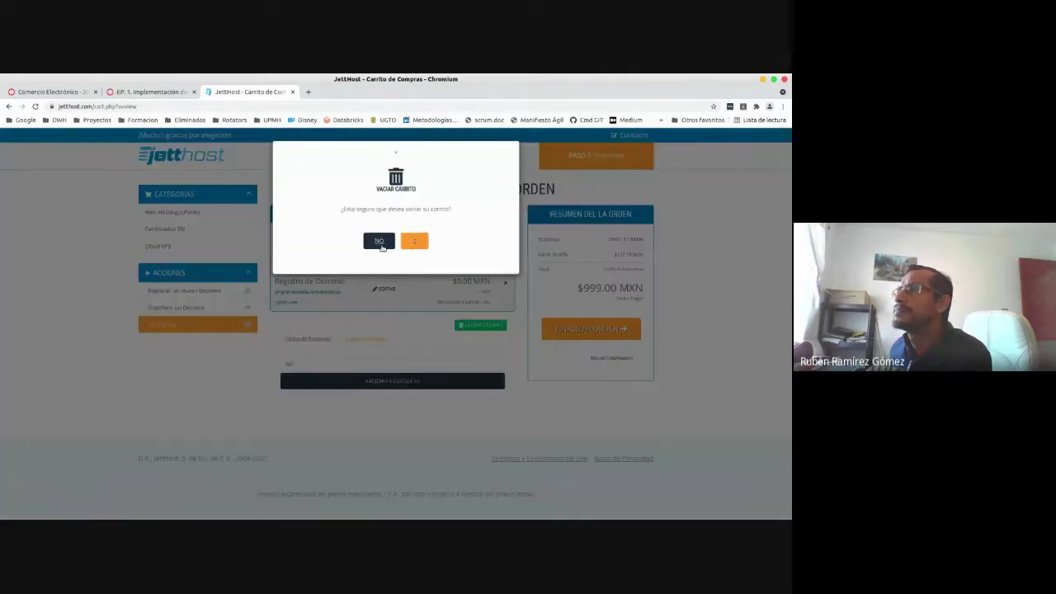
pyautogui.click(419, 245)
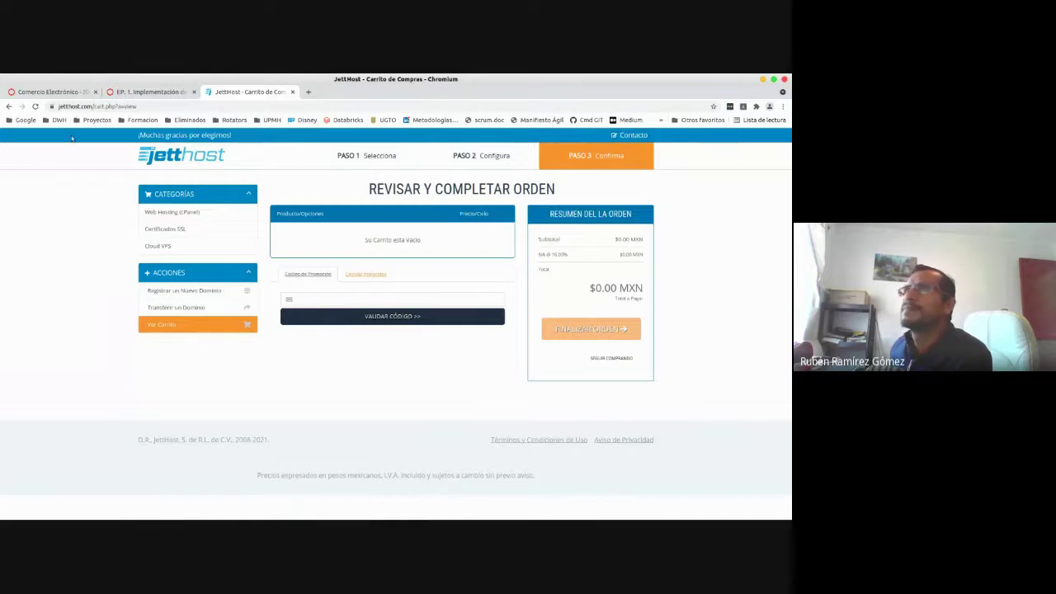
pyautogui.click(9, 107)
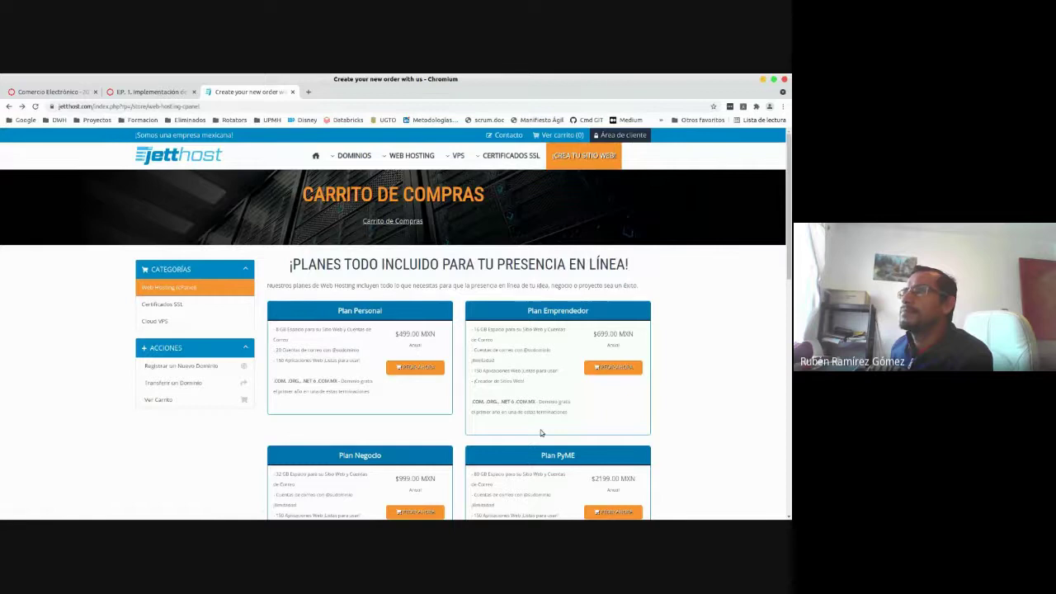
# Order Plan Negocio and search for emprendedores-universitarios-upmh with the .com.mx extension.
pyautogui.scroll(-3, 541, 433)
pyautogui.click(414, 380)
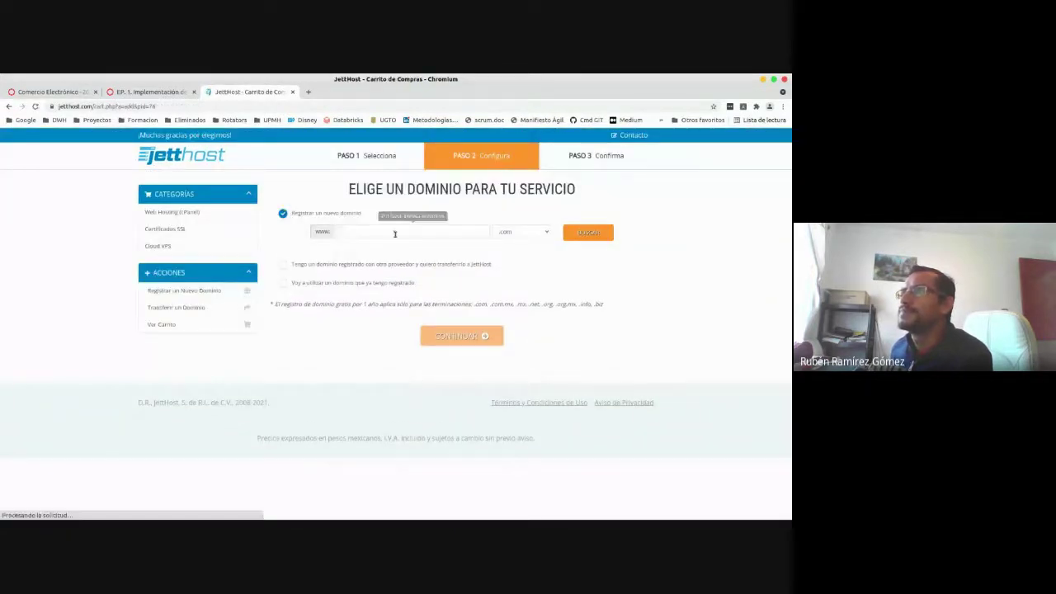
pyautogui.click(394, 233)
pyautogui.write('emp')
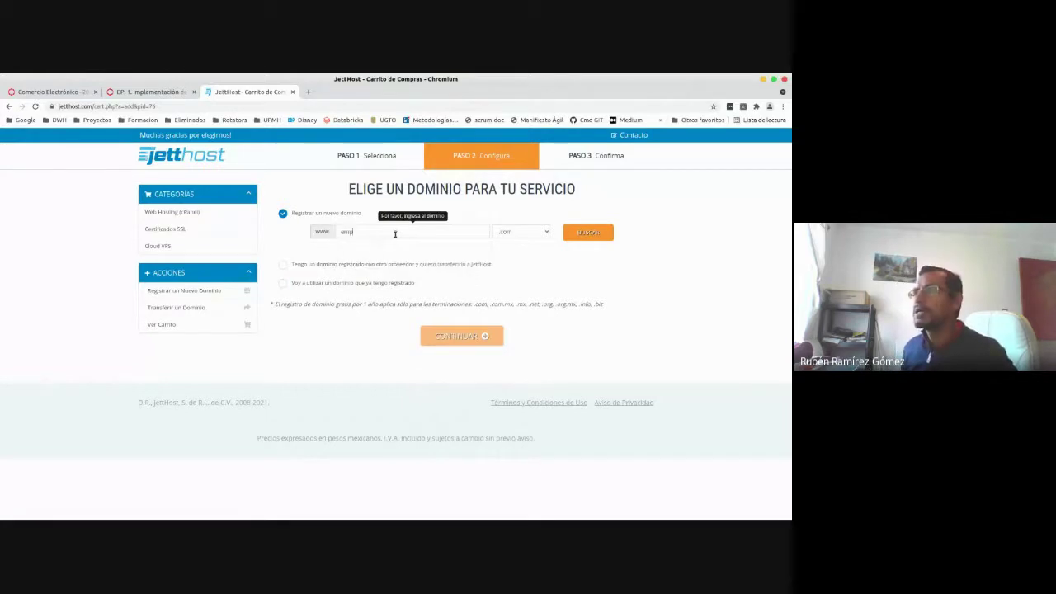
pyautogui.write('res')
pyautogui.write('dedores')
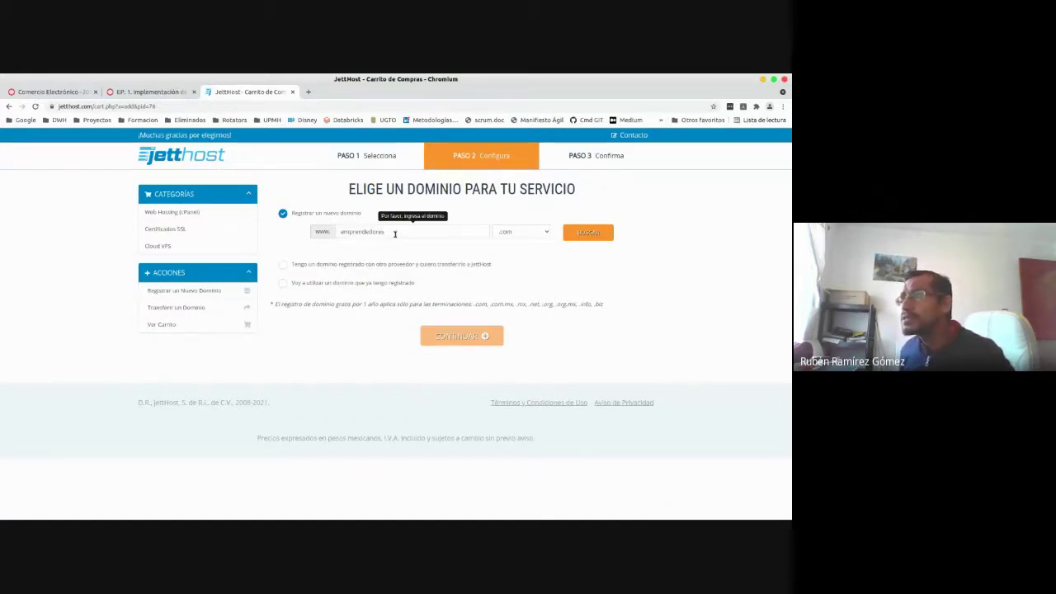
pyautogui.write('-universitarios')
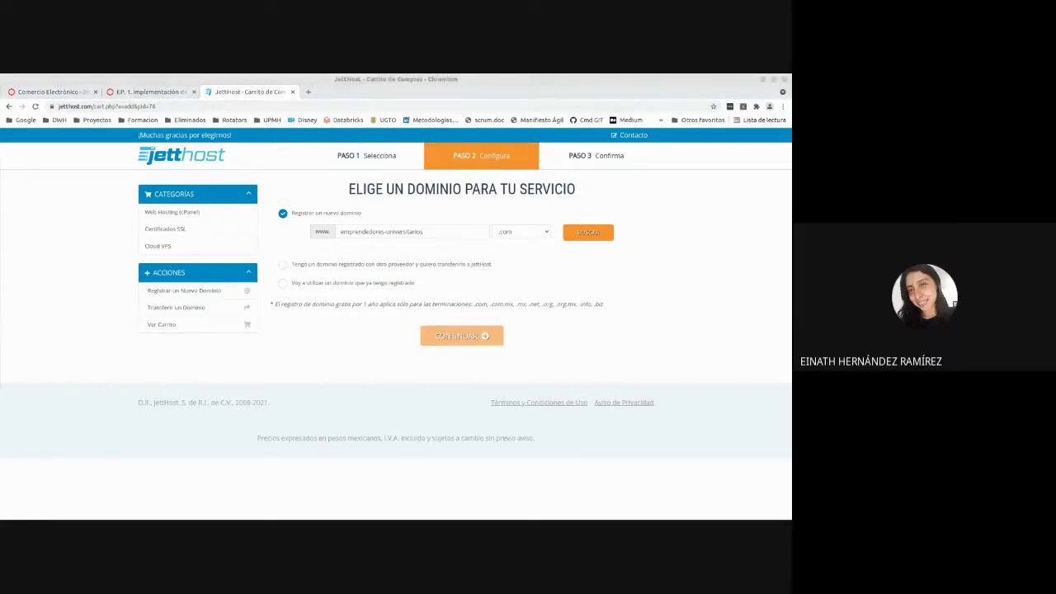
pyautogui.click(452, 231)
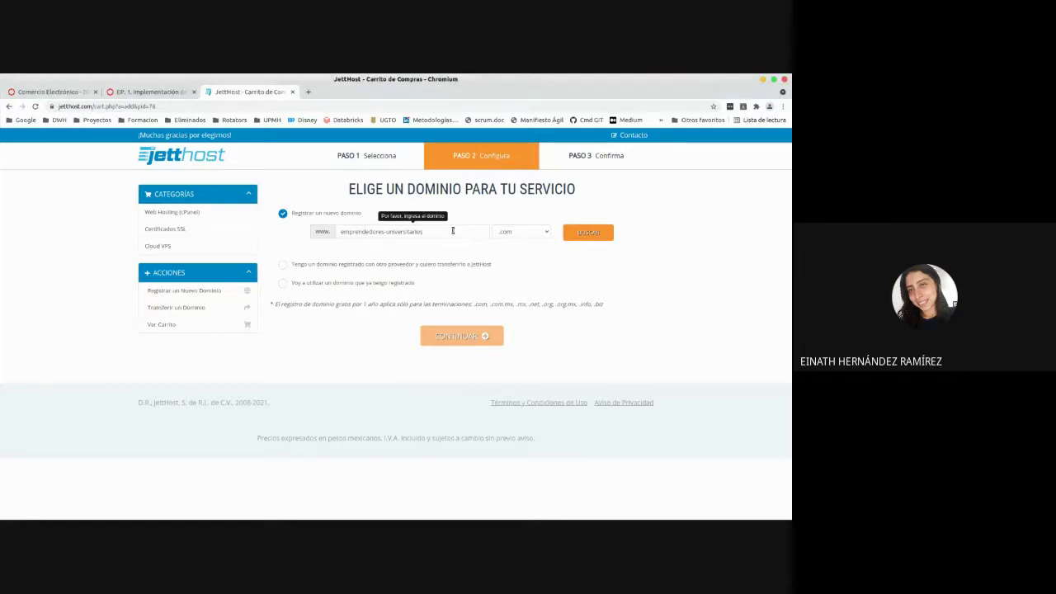
pyautogui.write('mh')
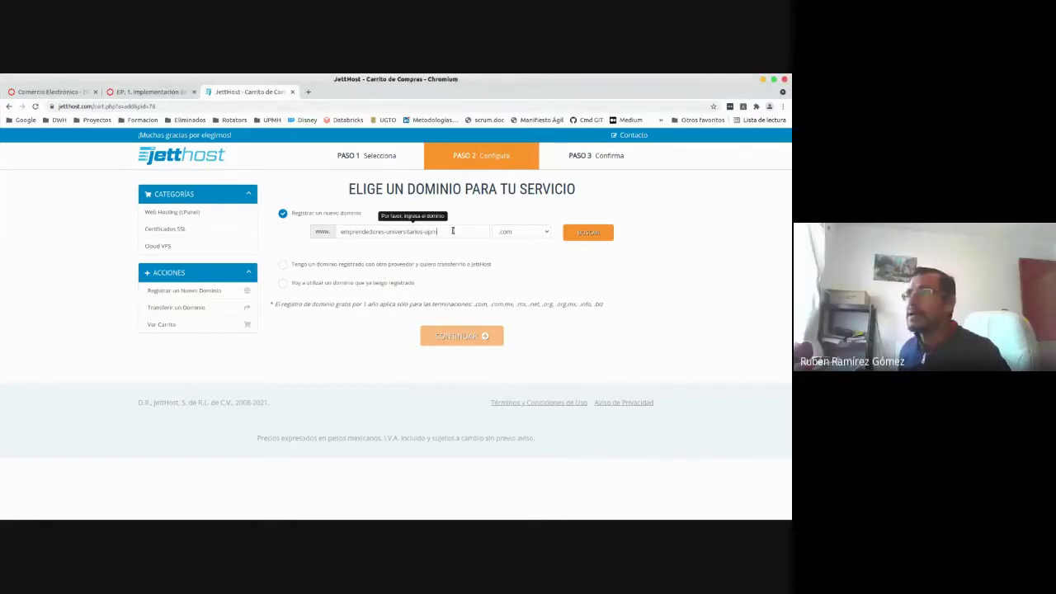
pyautogui.click(520, 232)
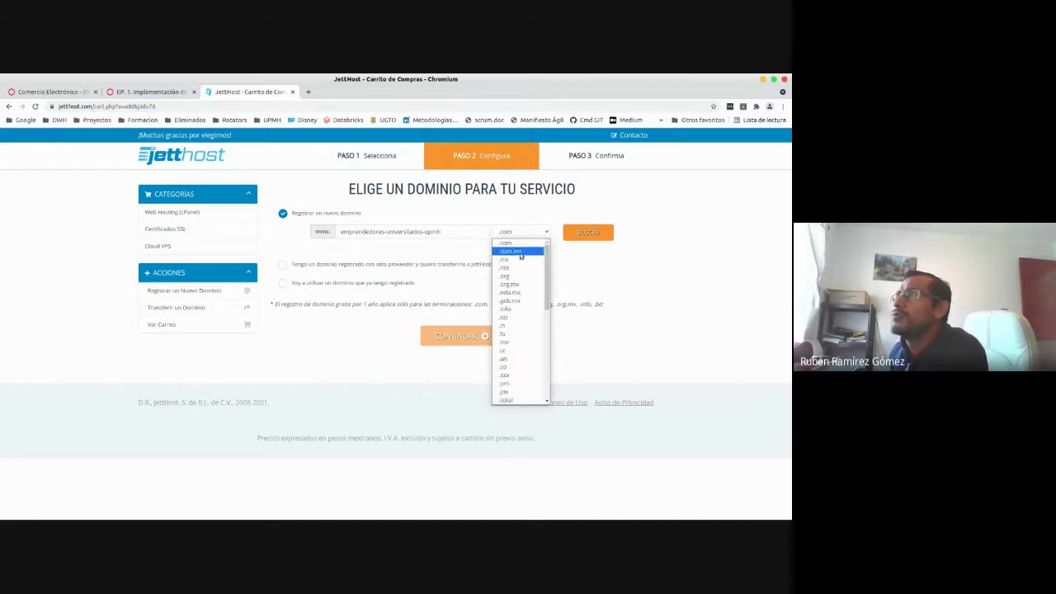
pyautogui.click(510, 251)
pyautogui.click(586, 234)
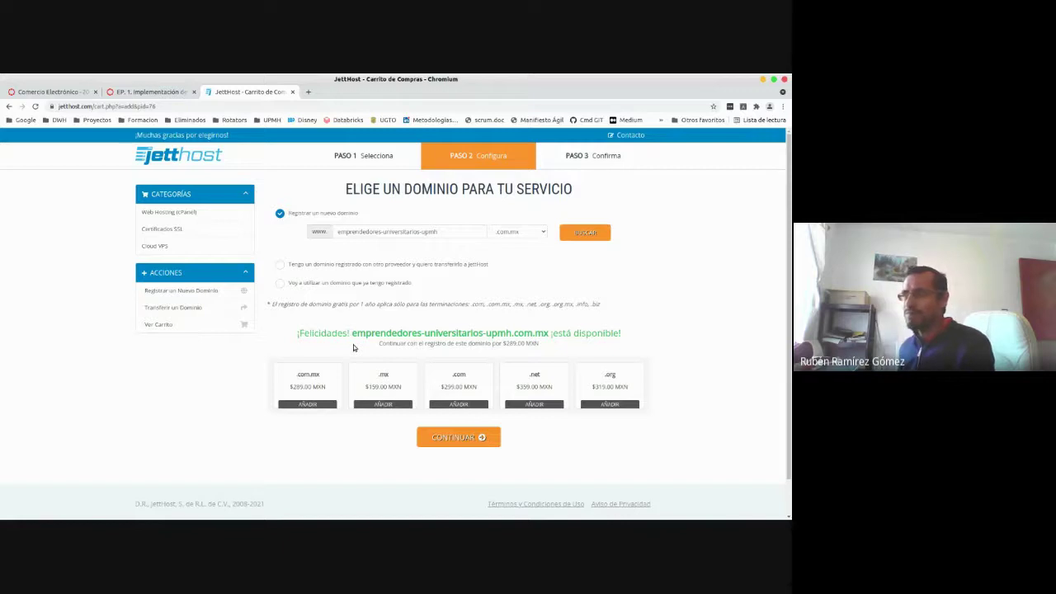
# Continue past Configurar and the review page with FINALIZAR ORDEN to reach checkout.
pyautogui.click(475, 446)
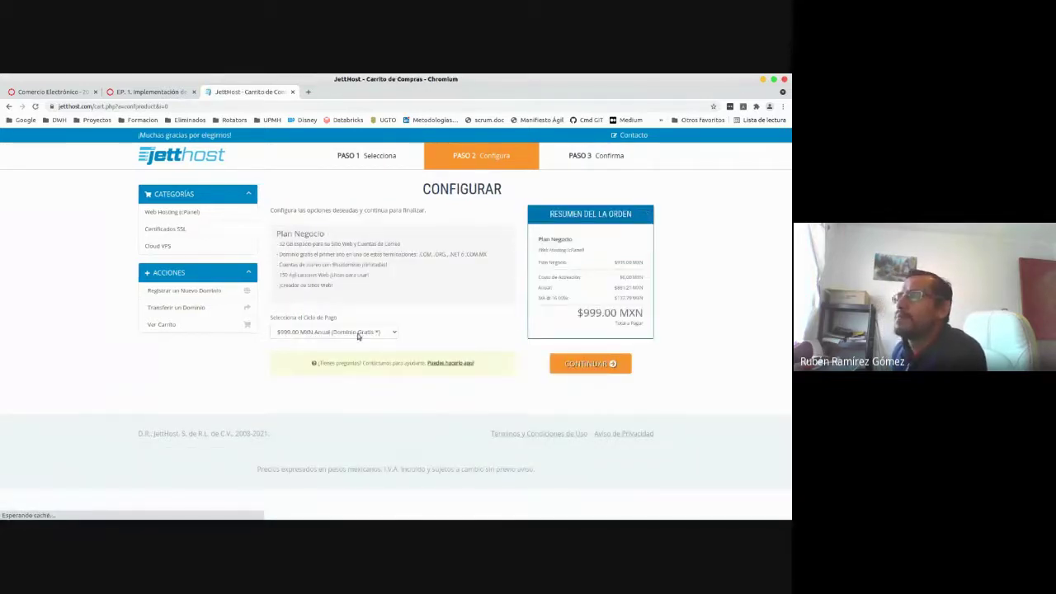
pyautogui.click(593, 363)
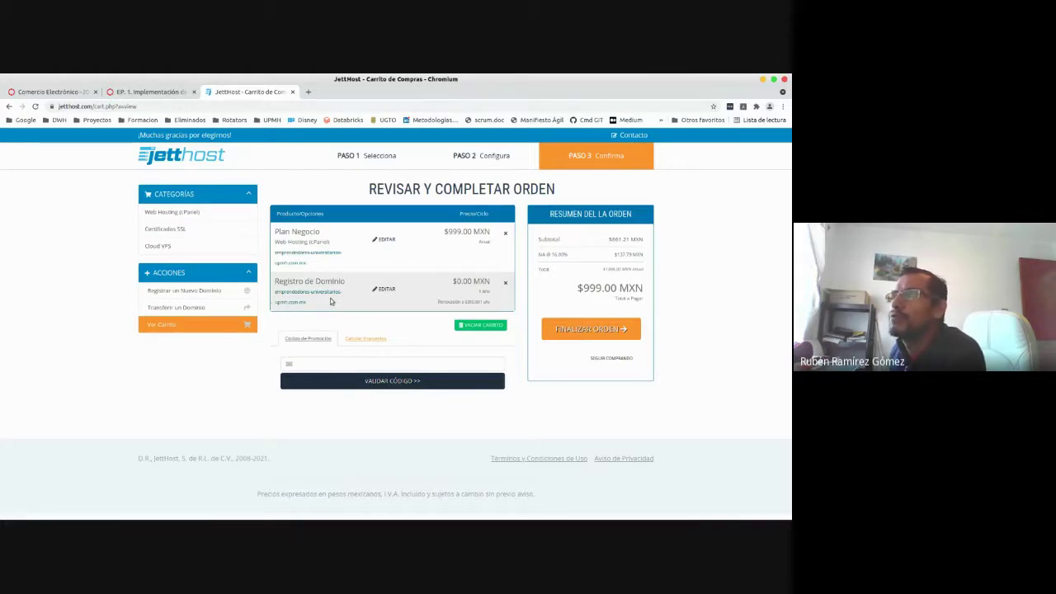
pyautogui.click(583, 330)
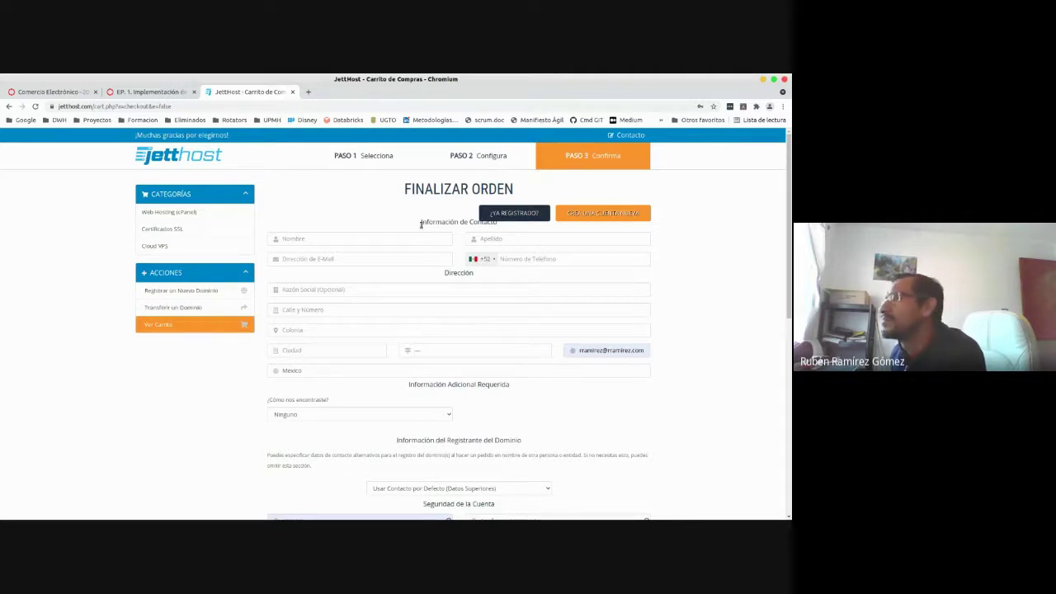
# Switch to existing-client login and sign in using the saved e-mail and password.
pyautogui.moveTo(420, 224); pyautogui.dragTo(471, 282)
pyautogui.click(470, 282)
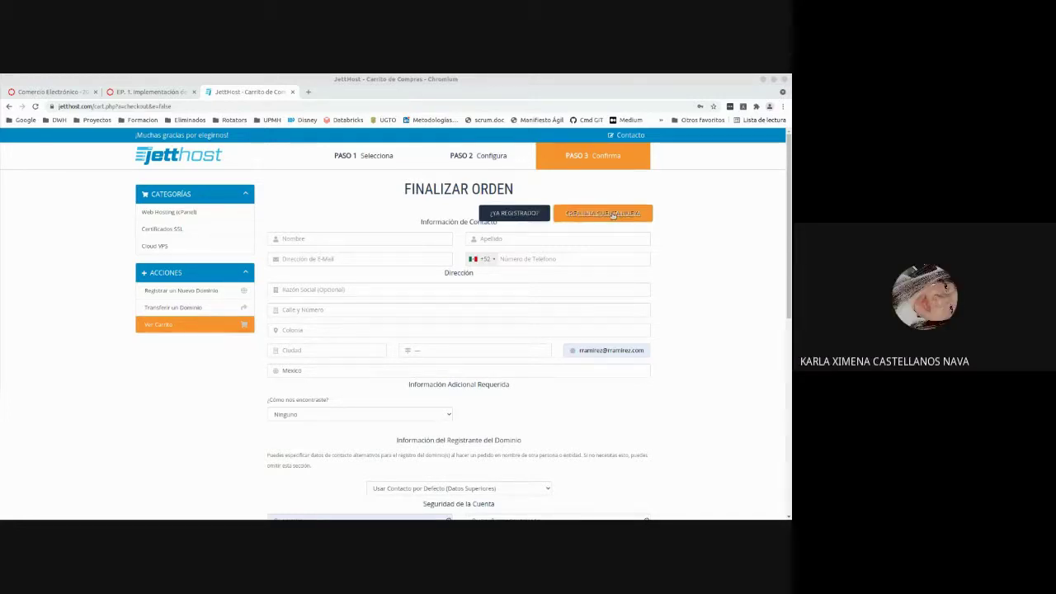
pyautogui.click(501, 215)
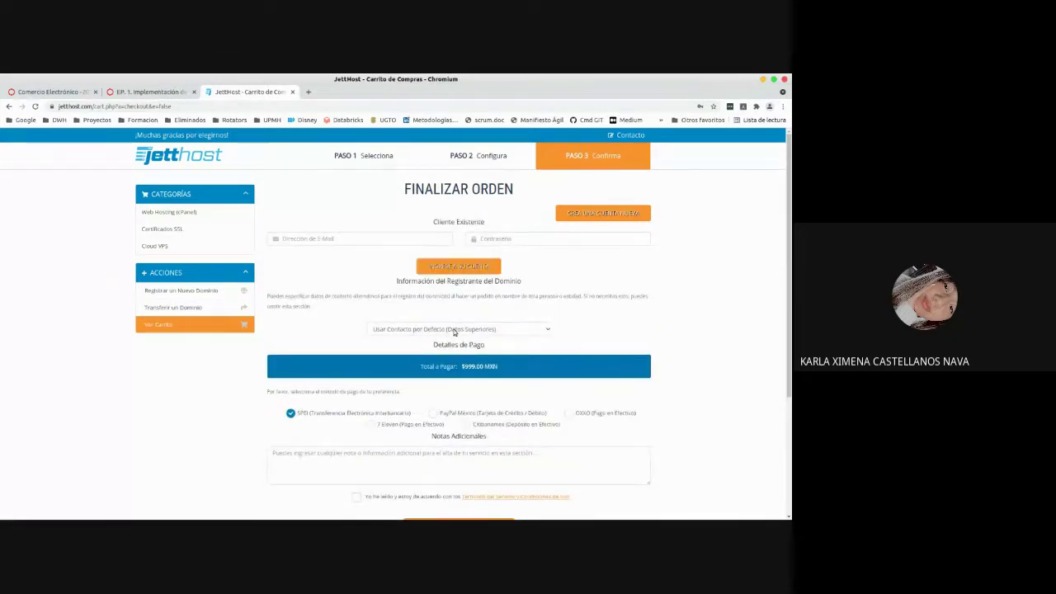
pyautogui.click(454, 329)
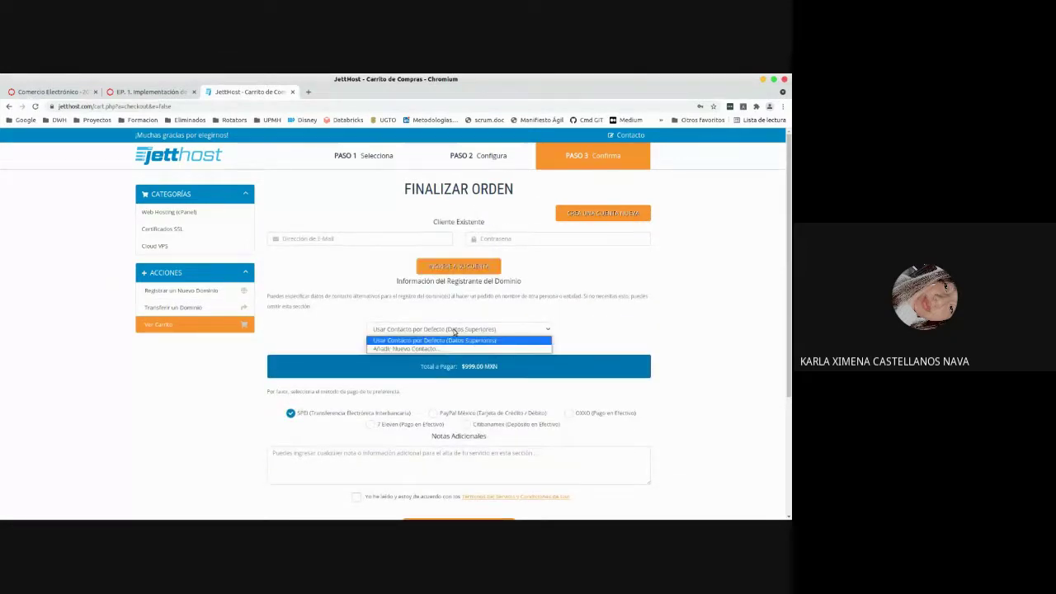
pyautogui.click(454, 339)
pyautogui.click(371, 239)
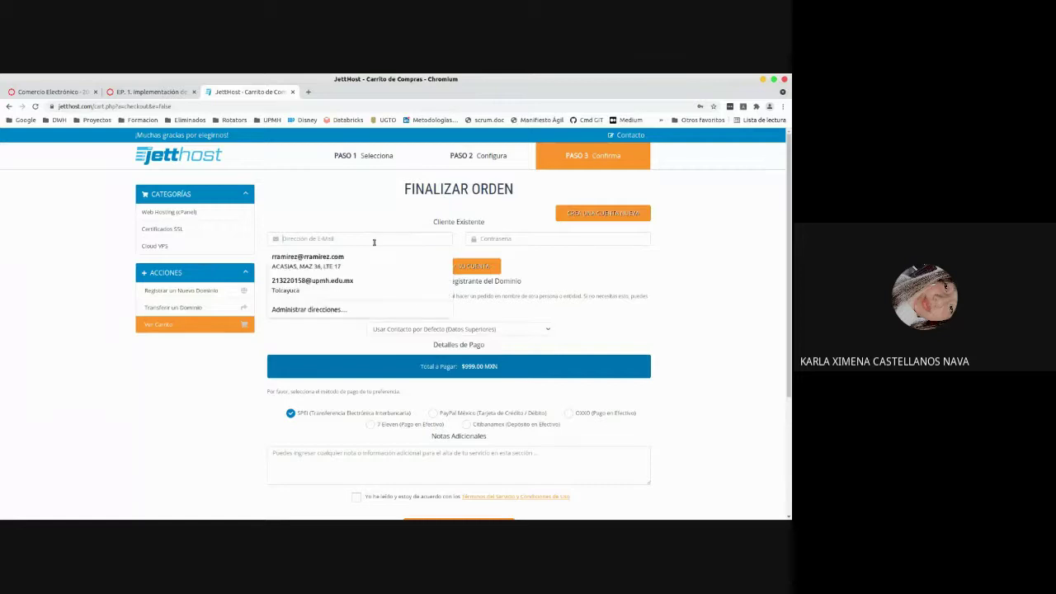
pyautogui.click(334, 263)
pyautogui.click(536, 240)
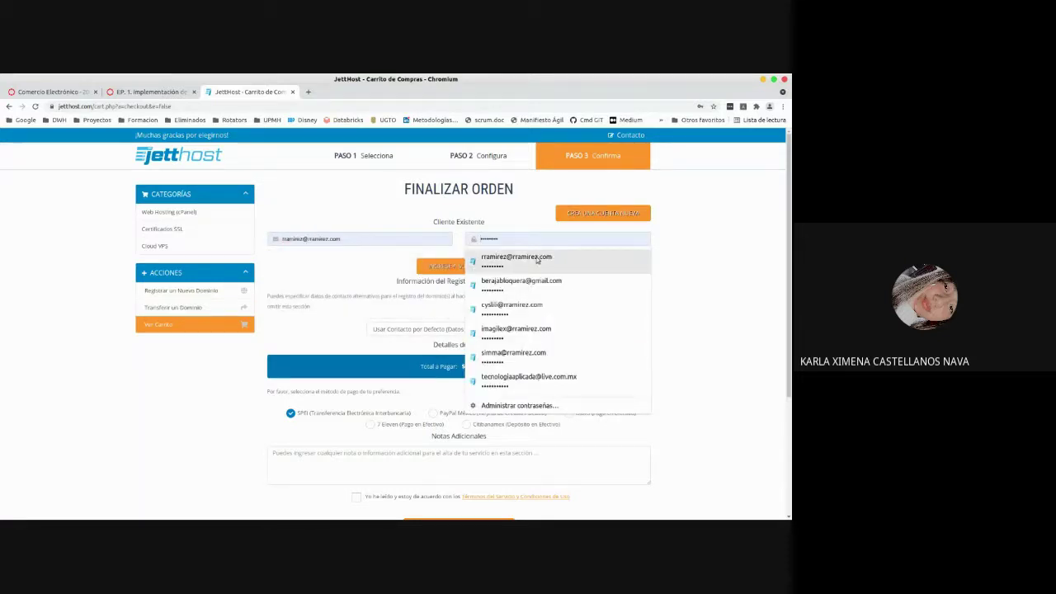
pyautogui.click(536, 261)
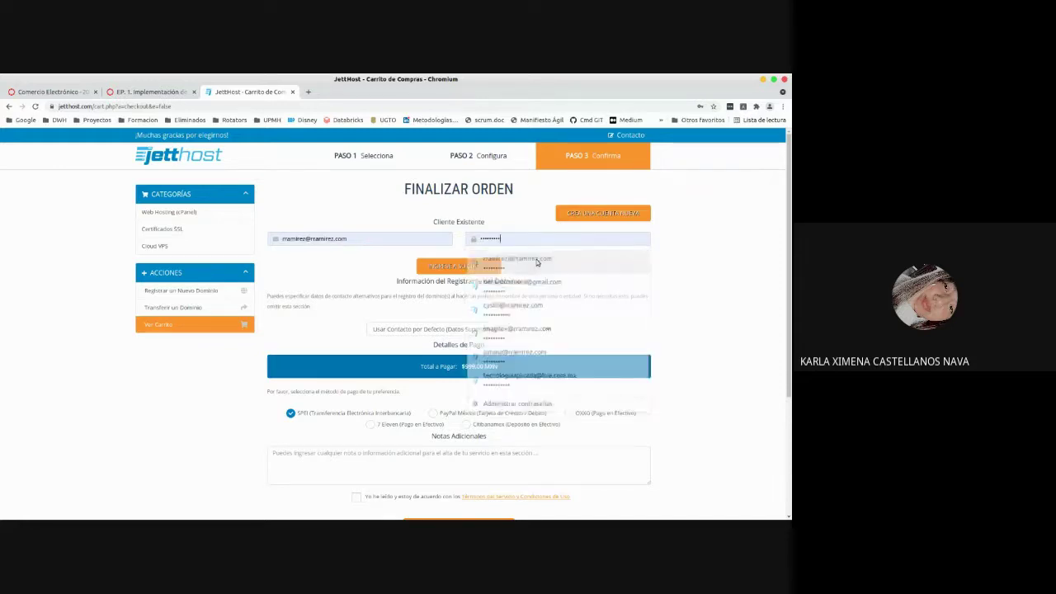
pyautogui.click(458, 267)
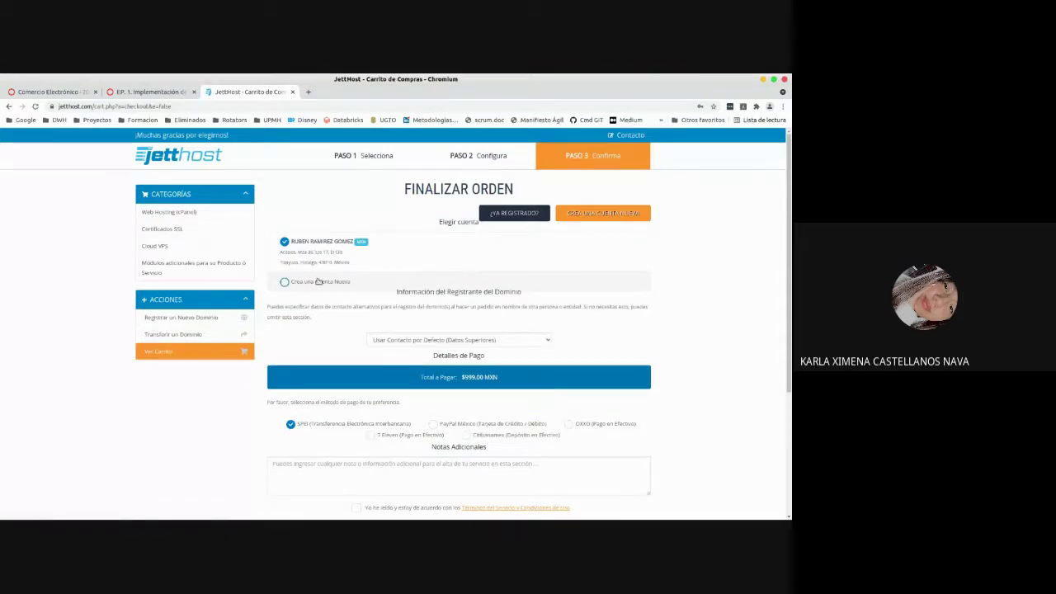
# Accept the terms of service, complete the order, and copy the invoice page URL.
pyautogui.scroll(-1, 558, 318)
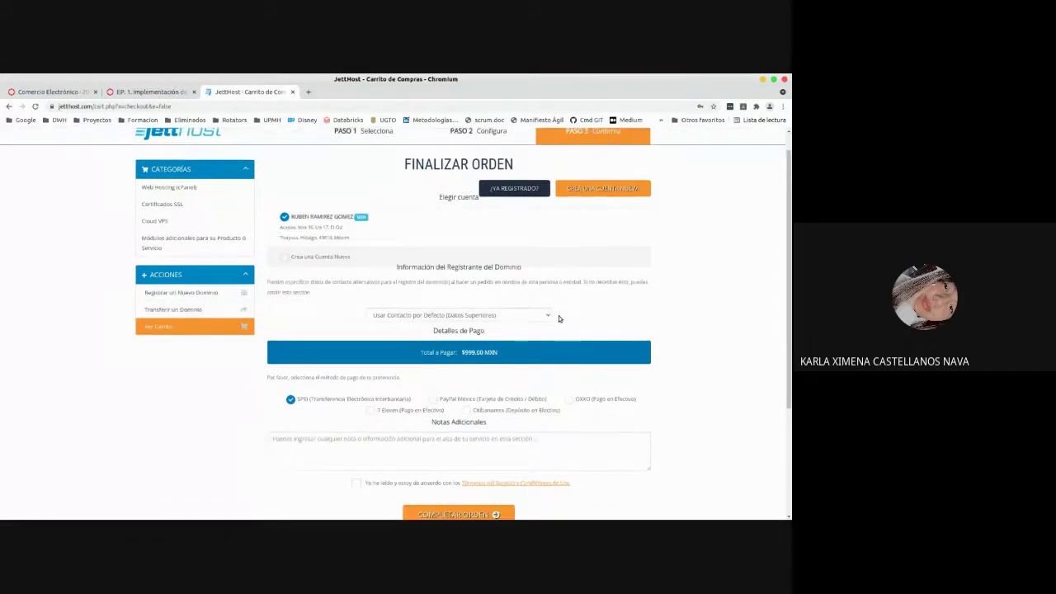
pyautogui.scroll(-1, 558, 319)
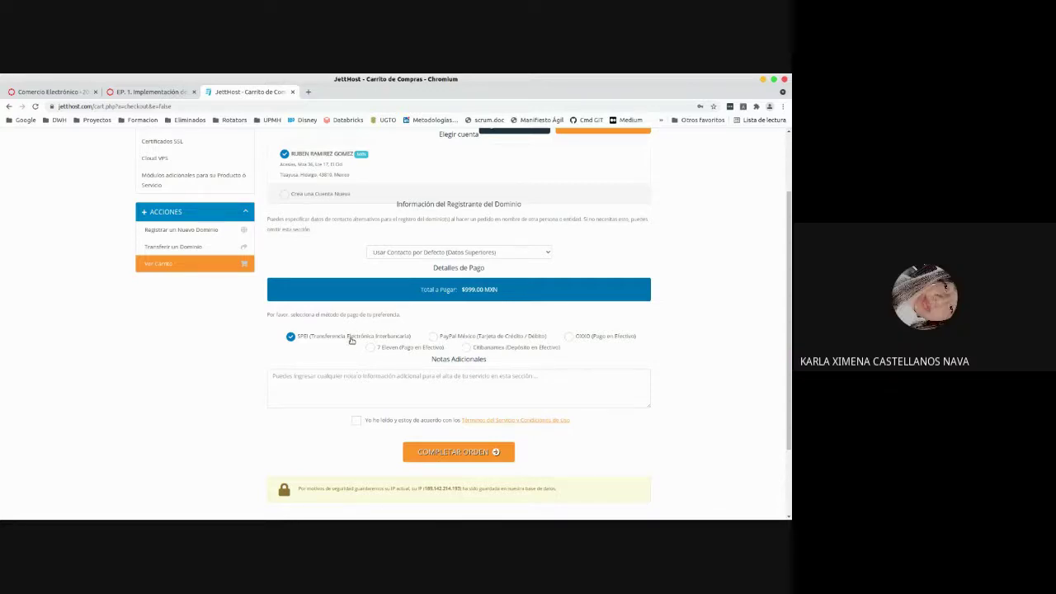
pyautogui.scroll(-1, 342, 369)
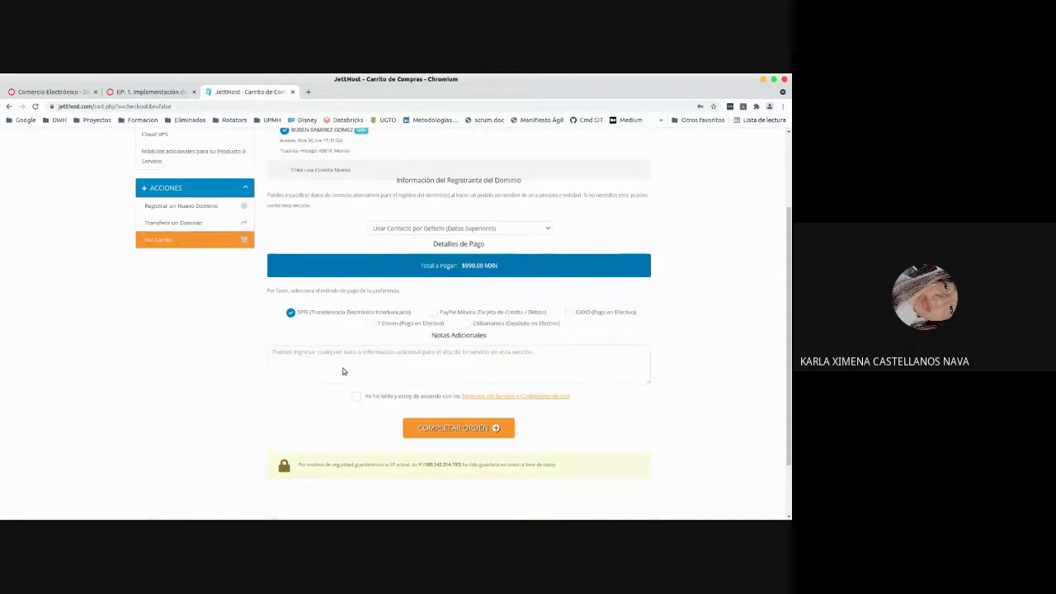
pyautogui.scroll(-1, 343, 371)
pyautogui.click(355, 376)
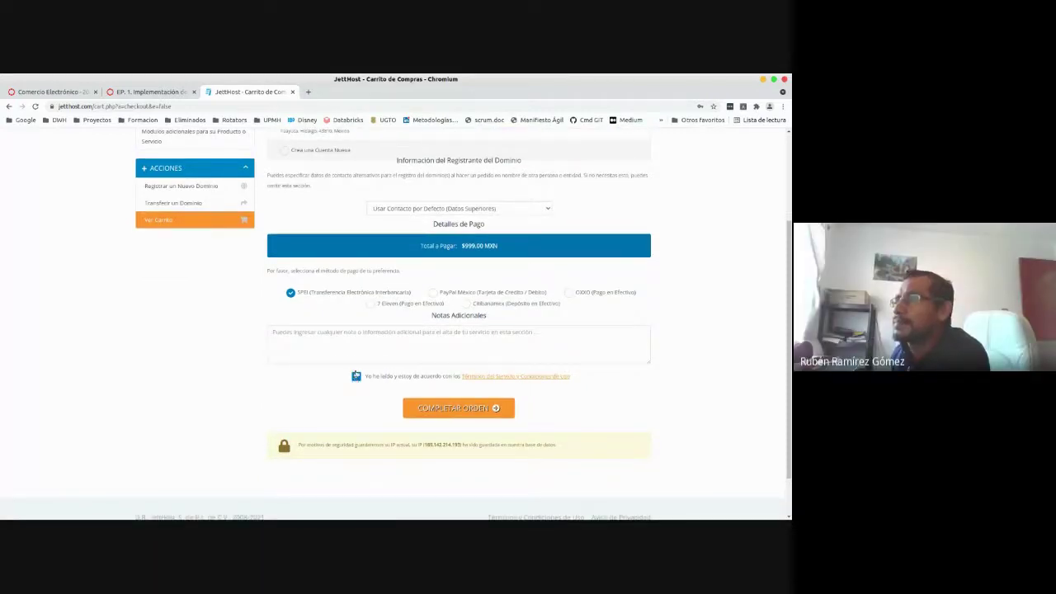
pyautogui.click(446, 413)
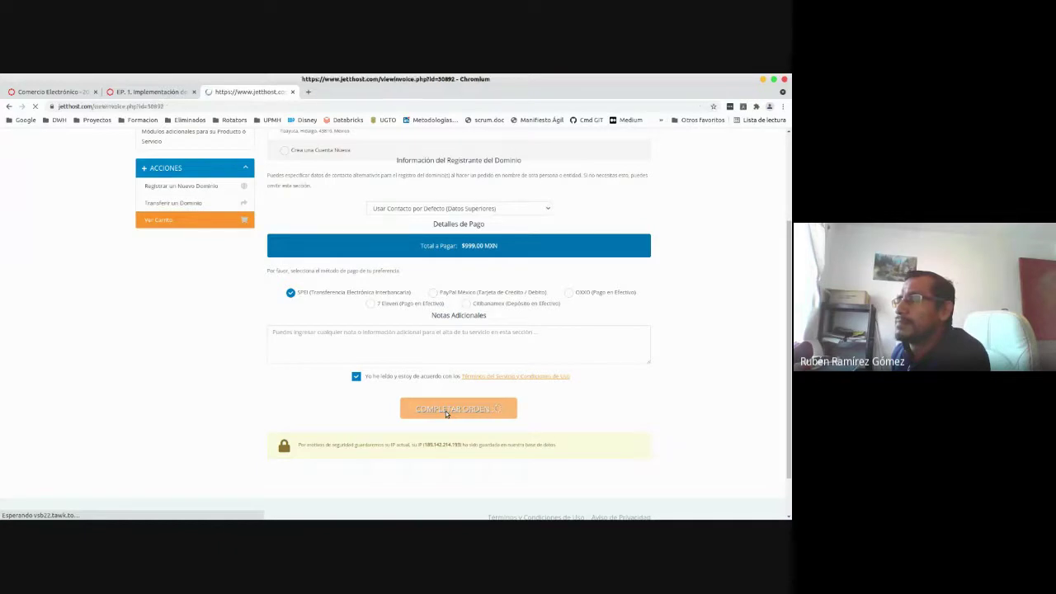
pyautogui.click(201, 106)
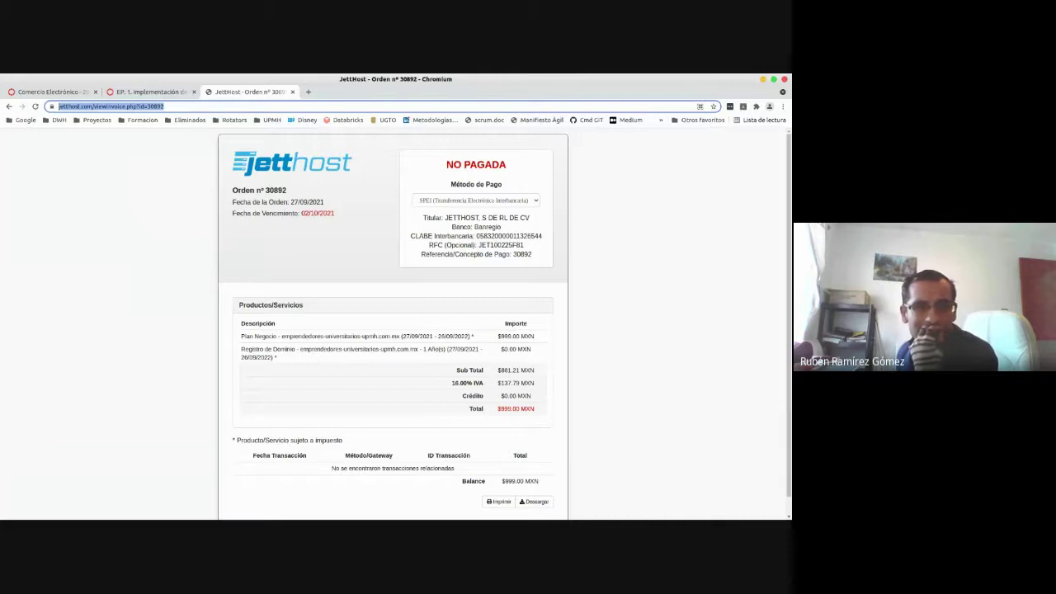
pyautogui.hotkey('alt', 'Tab')
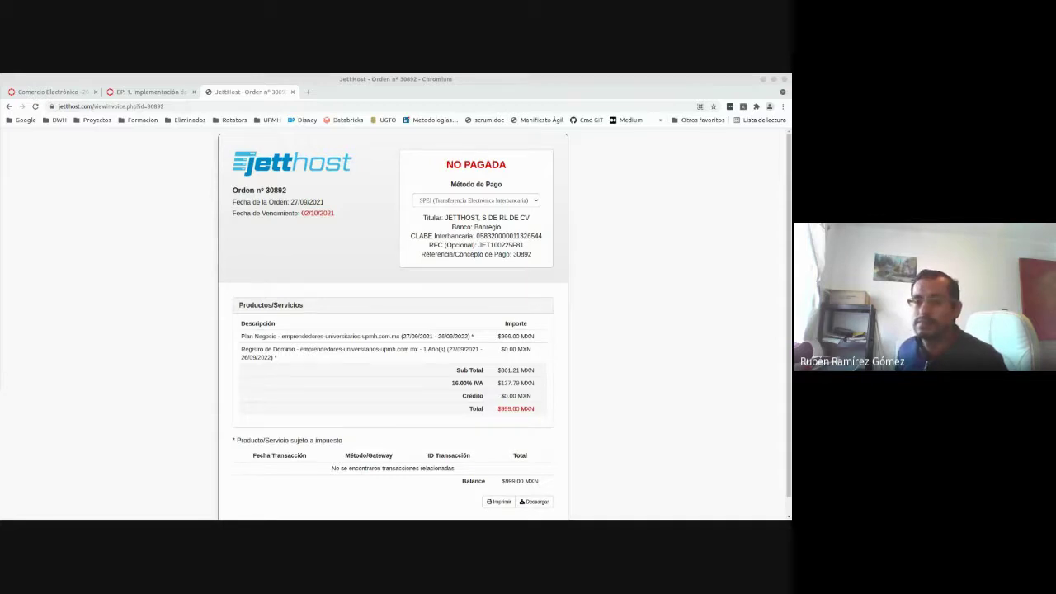
# Copy the SPEI bank transfer details and review the order number and 02/10/2021 due date.
pyautogui.moveTo(424, 217); pyautogui.dragTo(541, 256)
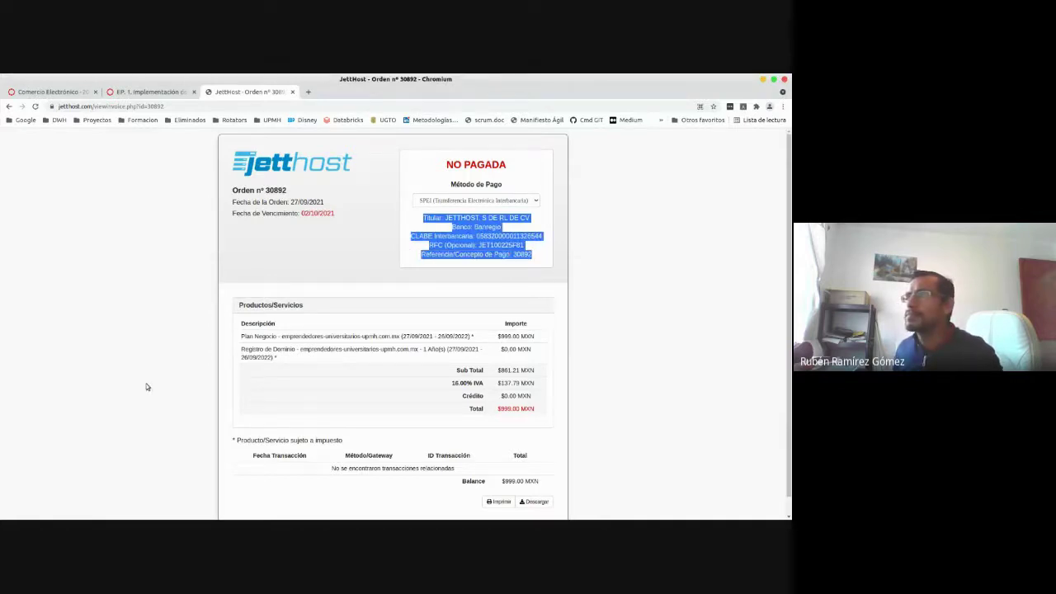
pyautogui.hotkey('alt', 'Tab')
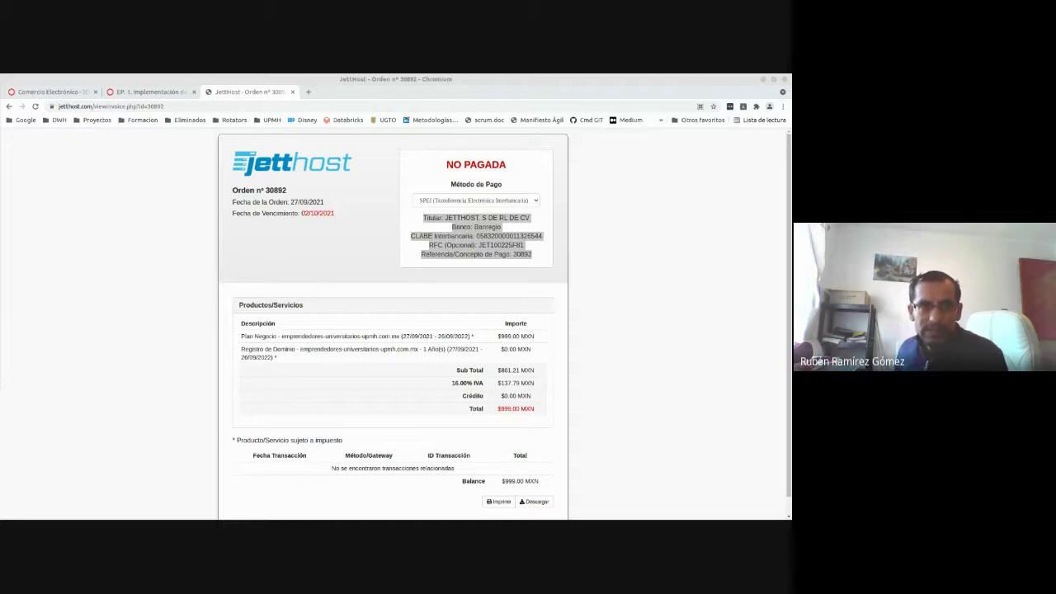
pyautogui.click(340, 247)
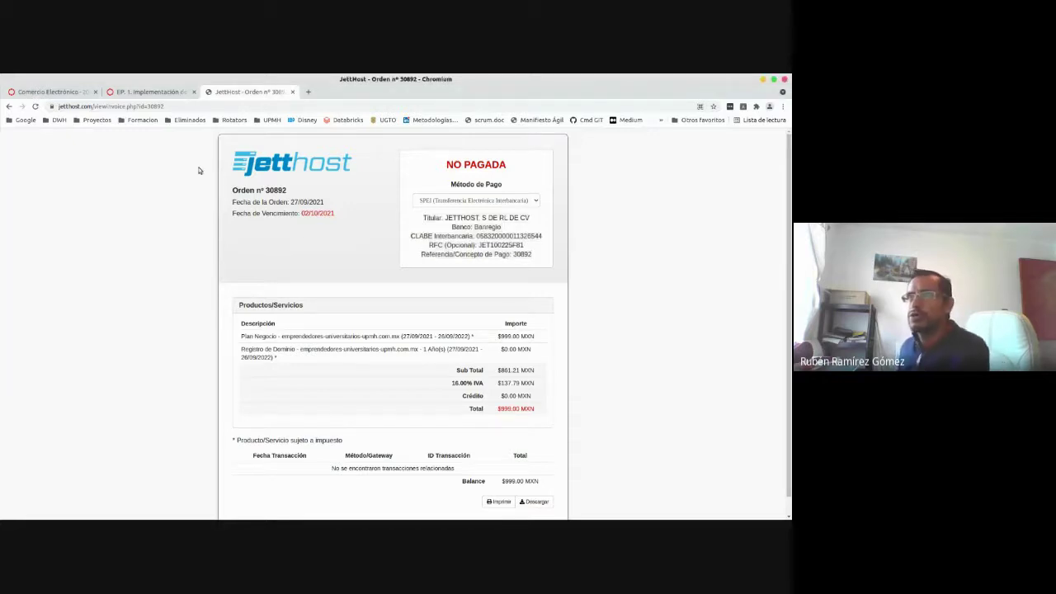
pyautogui.click(165, 106)
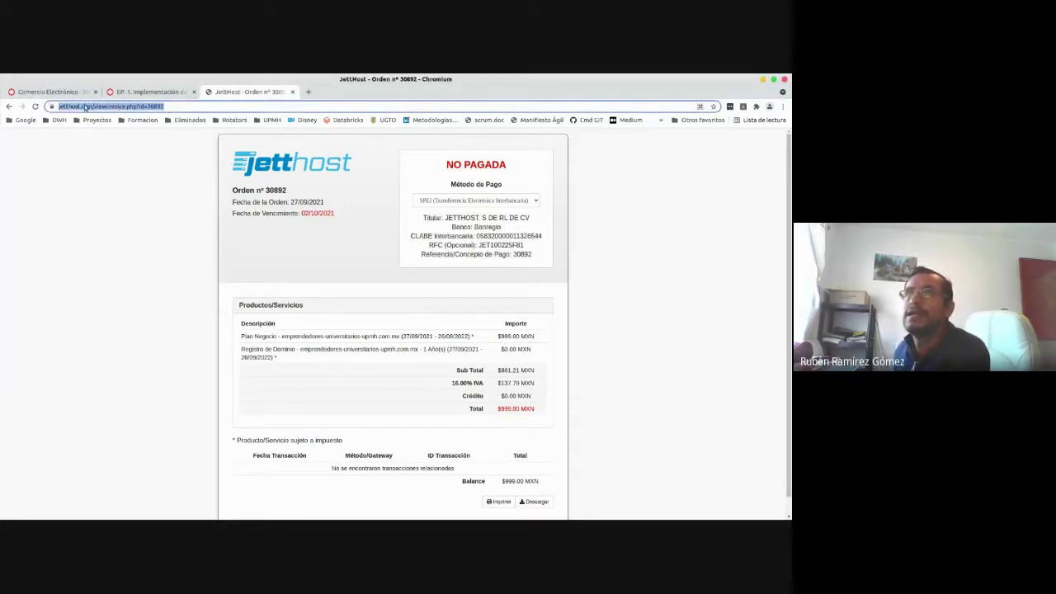
pyautogui.click(470, 164)
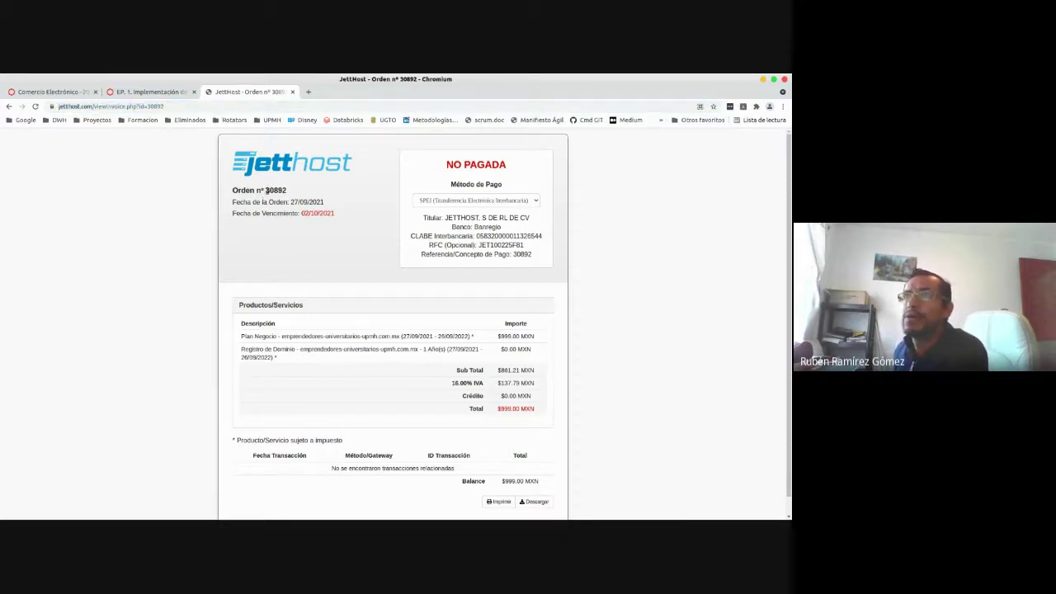
pyautogui.moveTo(265, 191); pyautogui.dragTo(298, 190)
pyautogui.click(297, 190)
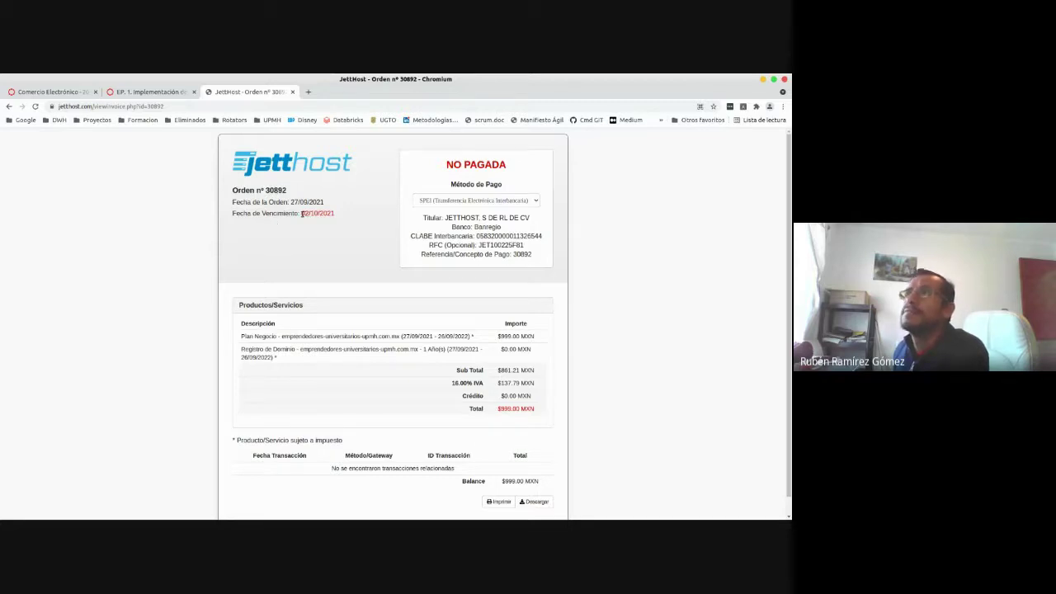
pyautogui.moveTo(301, 213); pyautogui.dragTo(350, 213)
pyautogui.click(349, 214)
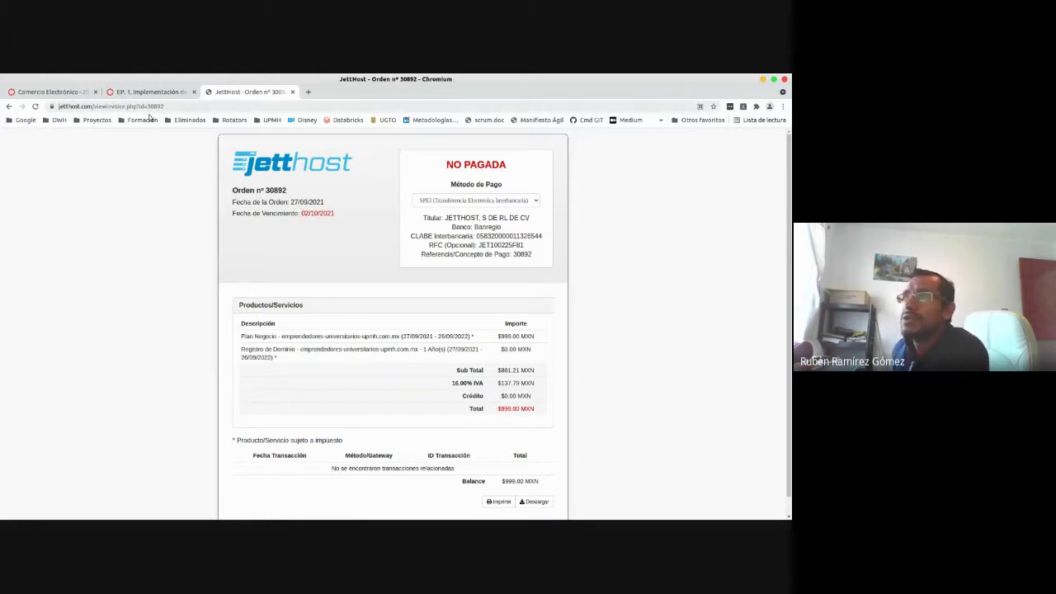
# Keep SPEI as payment method while reviewing the CLABE and reference number, then list payment options.
pyautogui.click(498, 203)
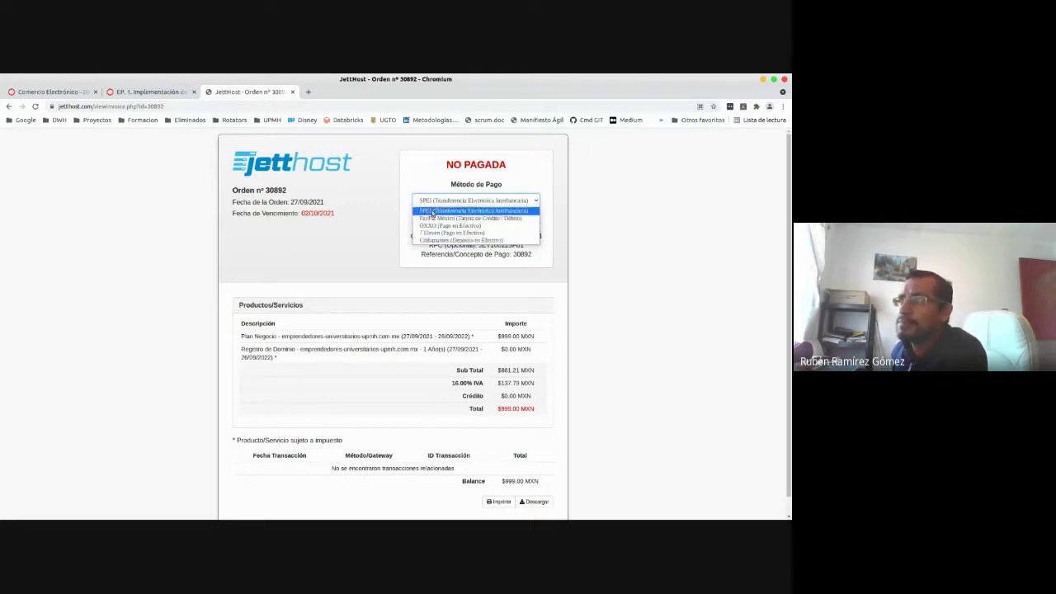
pyautogui.click(432, 211)
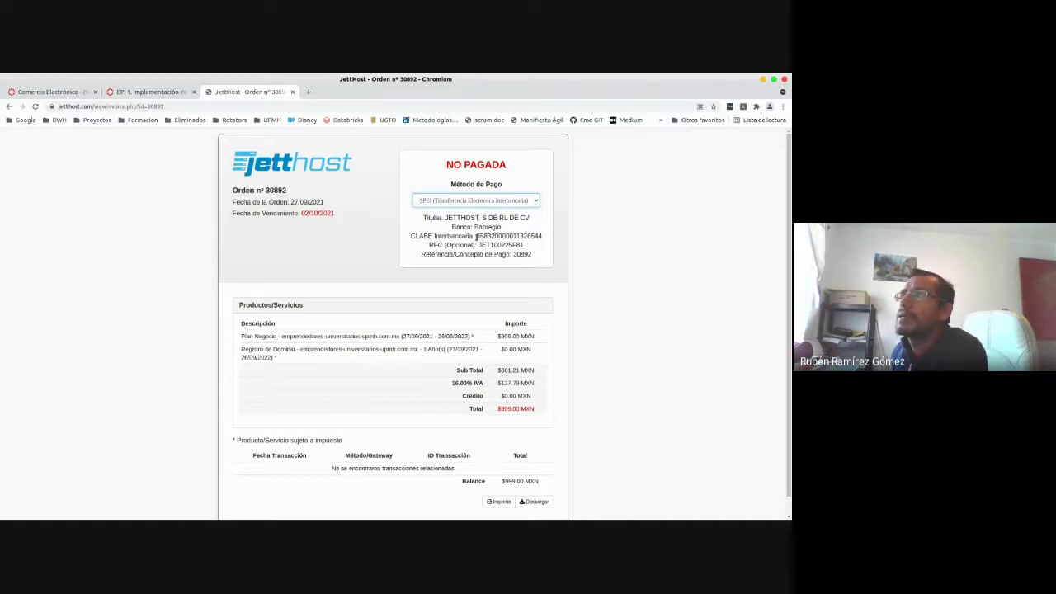
pyautogui.moveTo(476, 237); pyautogui.dragTo(551, 239)
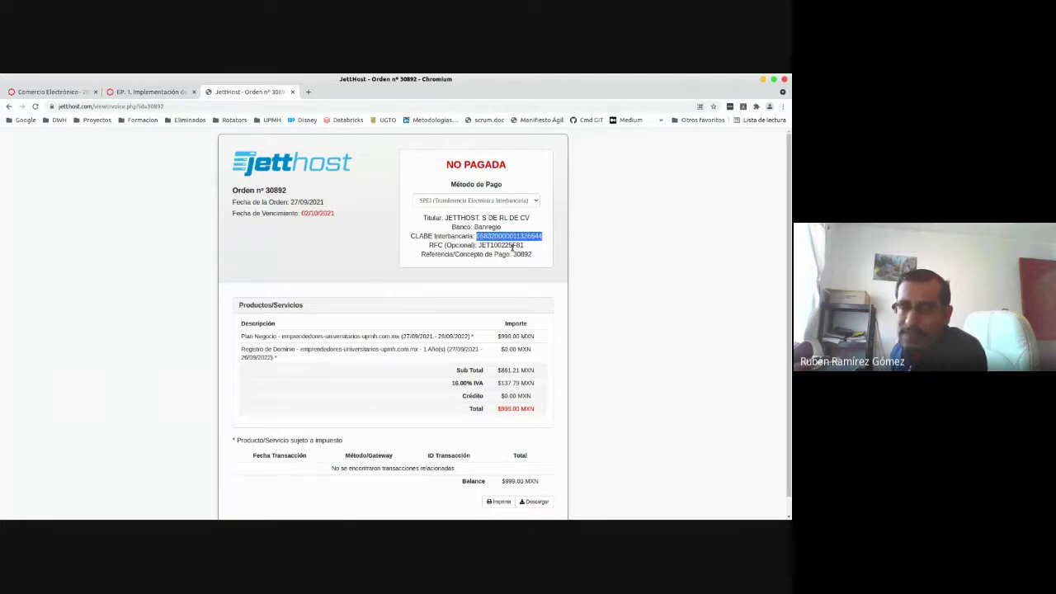
pyautogui.click(534, 249)
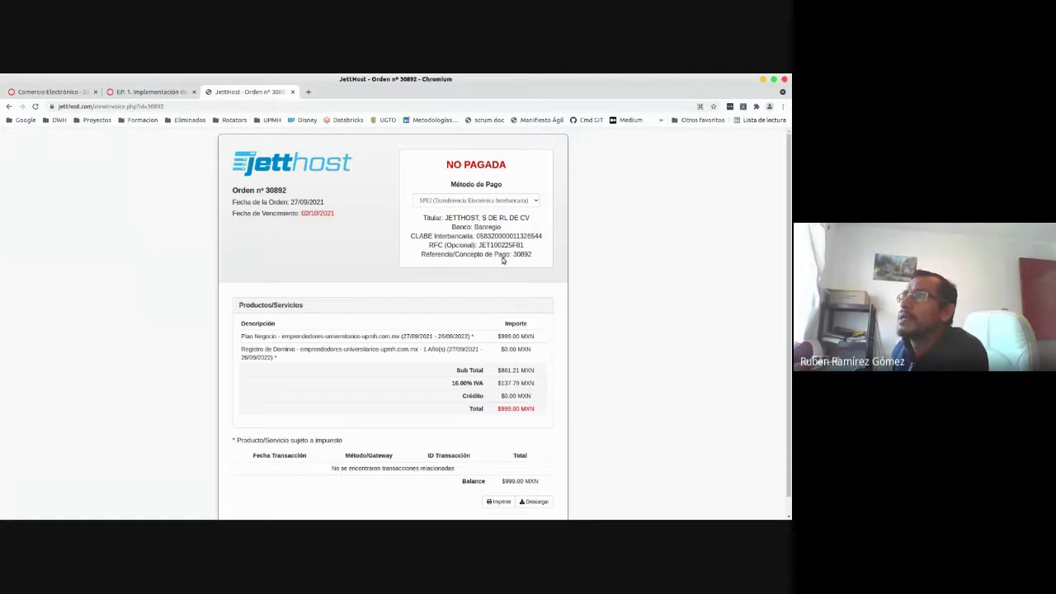
pyautogui.moveTo(511, 254); pyautogui.dragTo(534, 258)
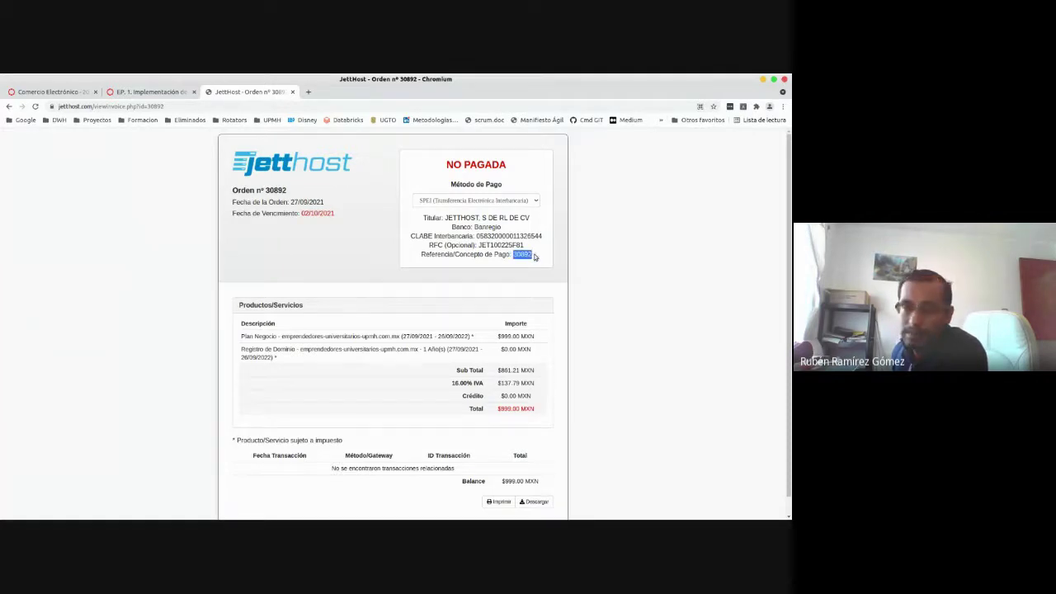
pyautogui.click(535, 258)
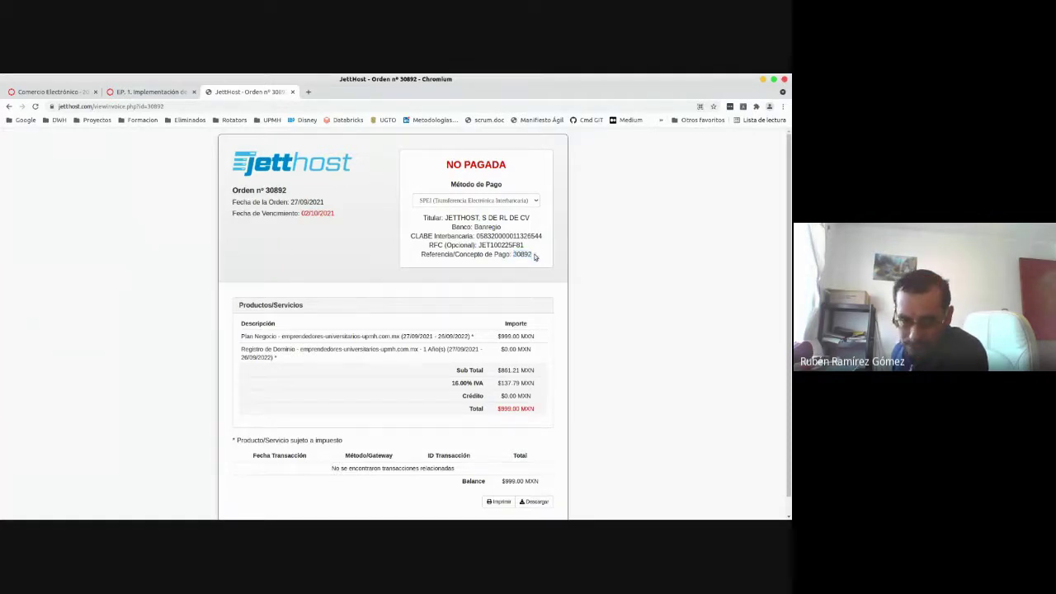
pyautogui.click(493, 203)
pyautogui.click(487, 205)
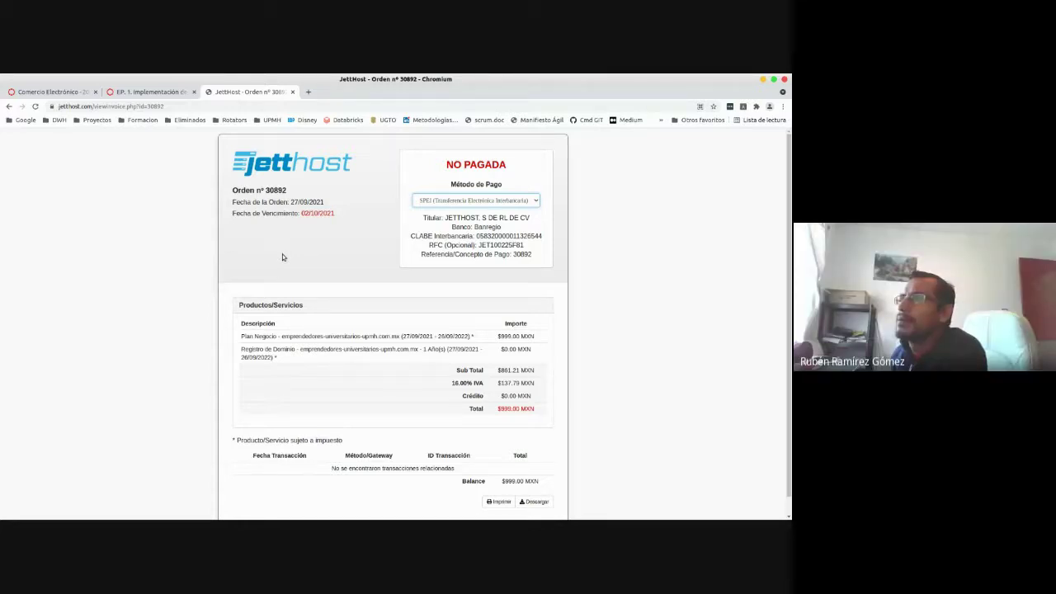
pyautogui.scroll(-1, 282, 257)
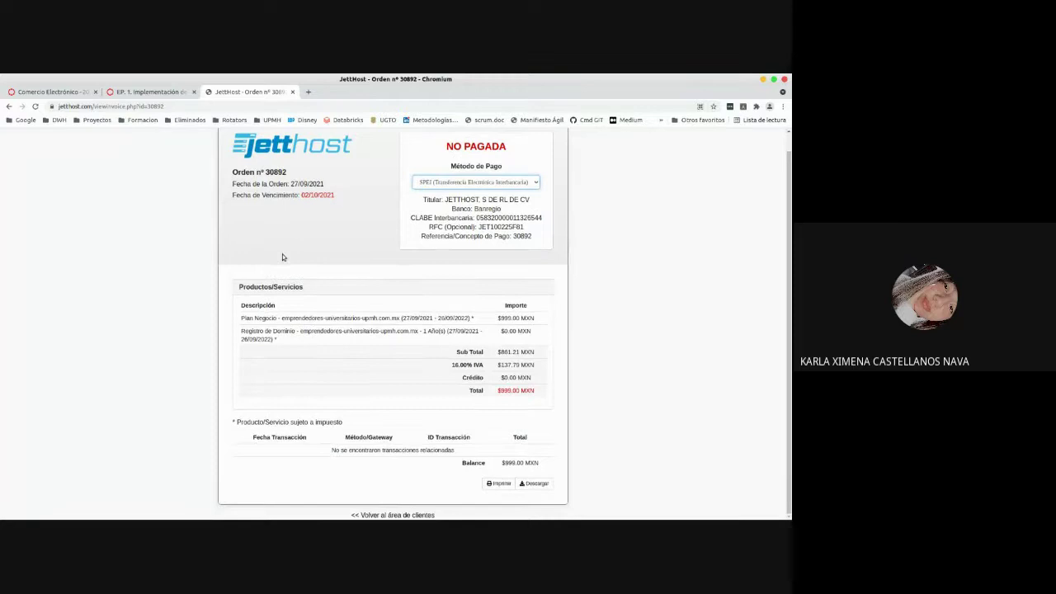
pyautogui.scroll(1, 282, 257)
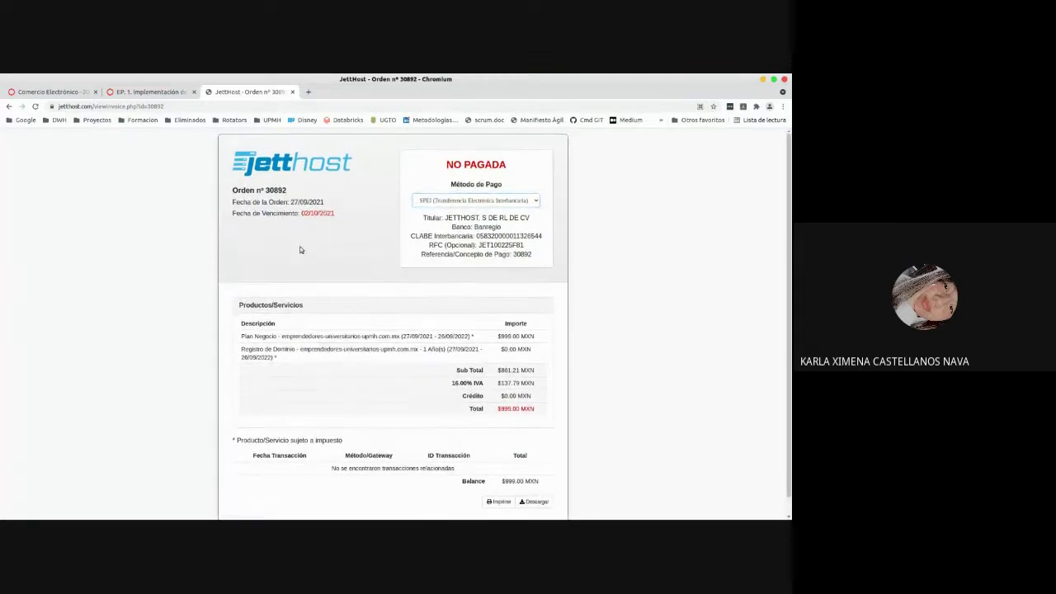
pyautogui.click(484, 201)
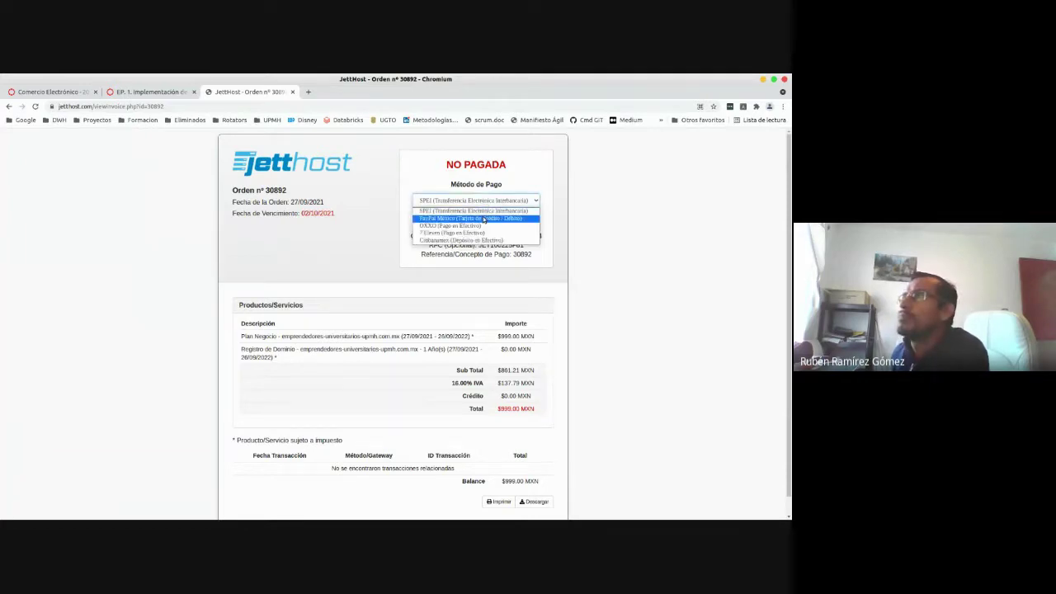
# Choose PayPal México as the invoice's payment method.
pyautogui.click(484, 219)
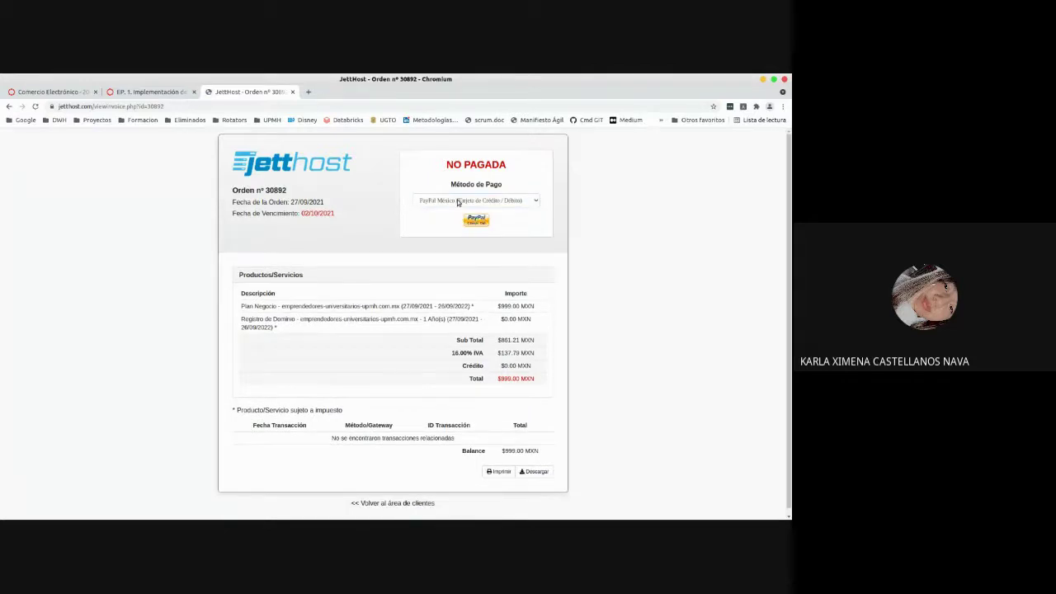
pyautogui.click(459, 201)
pyautogui.click(458, 203)
pyautogui.click(443, 203)
pyautogui.click(392, 217)
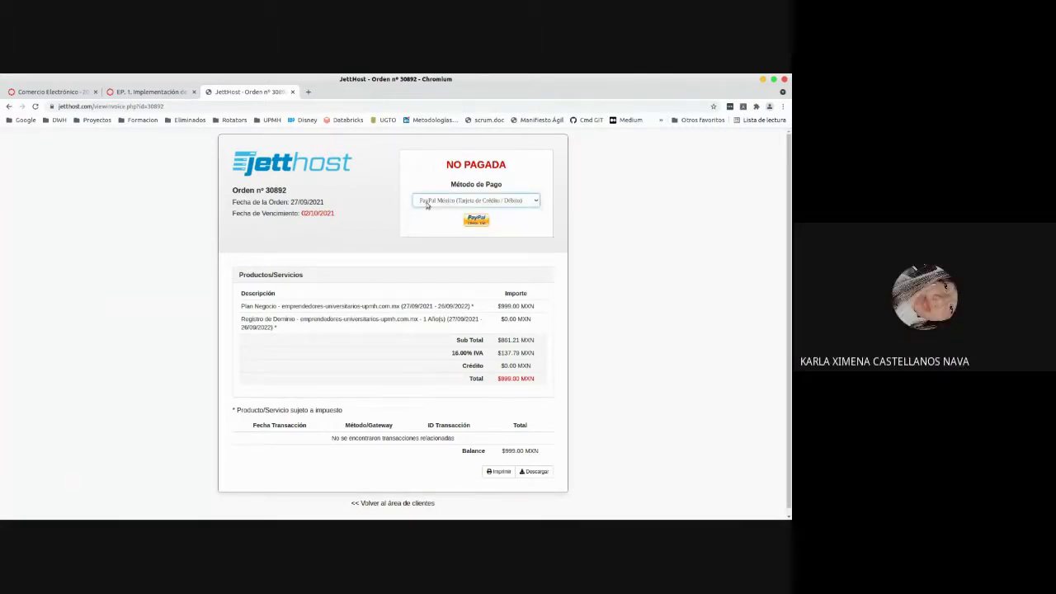
pyautogui.click(426, 203)
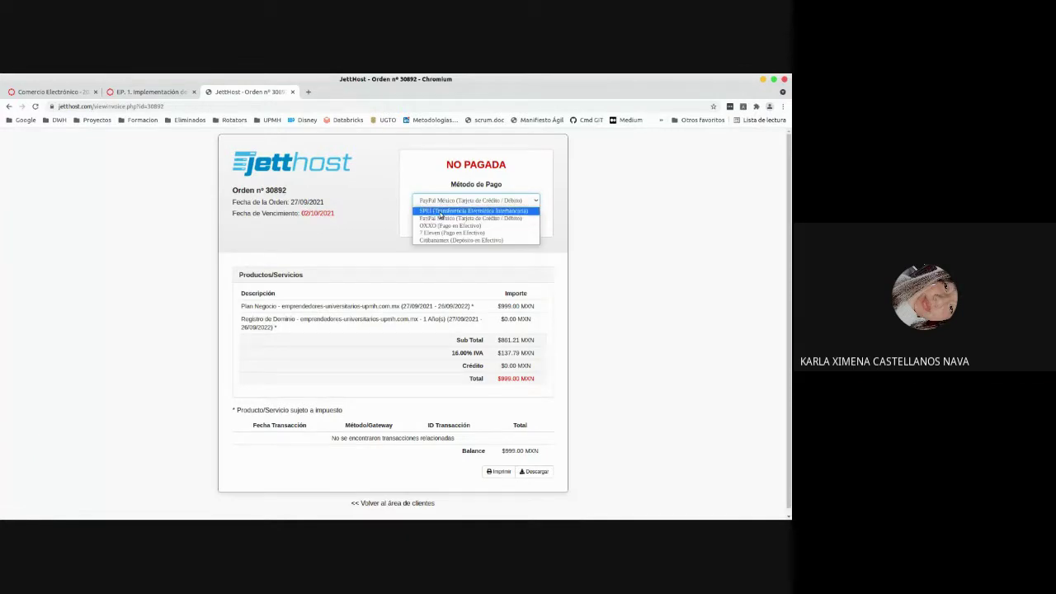
pyautogui.click(396, 232)
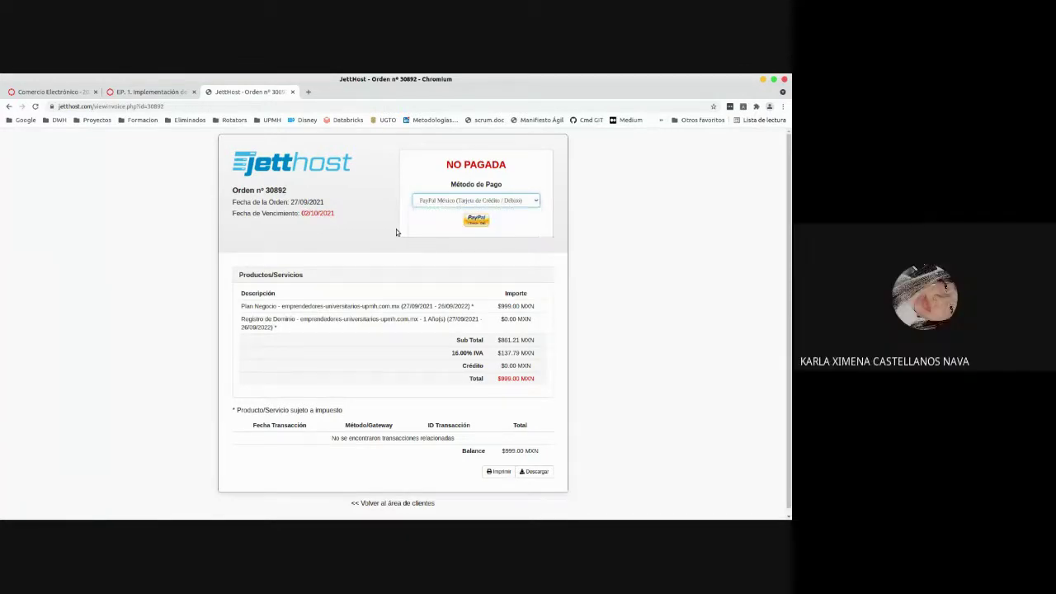
# Toggle the payment method to SPEI and back to PayPal México, then start the PayPal checkout.
pyautogui.click(438, 203)
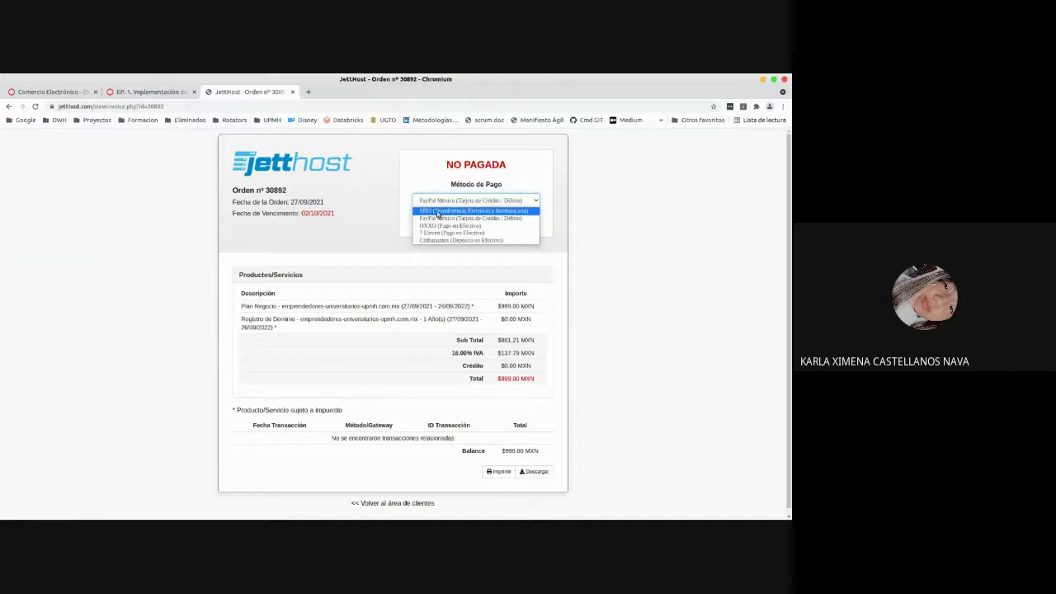
pyautogui.click(439, 211)
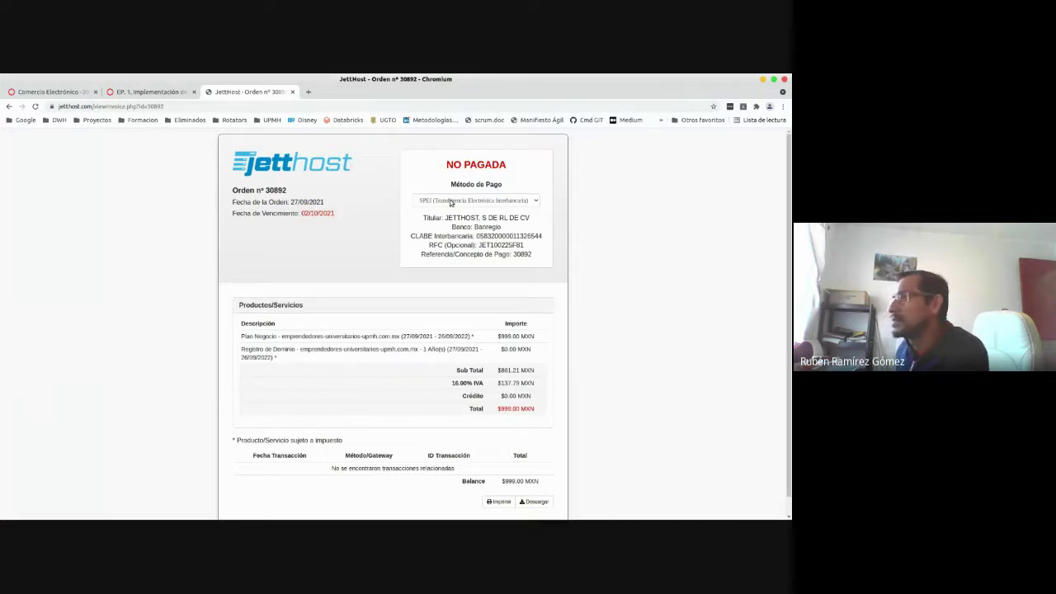
pyautogui.click(450, 202)
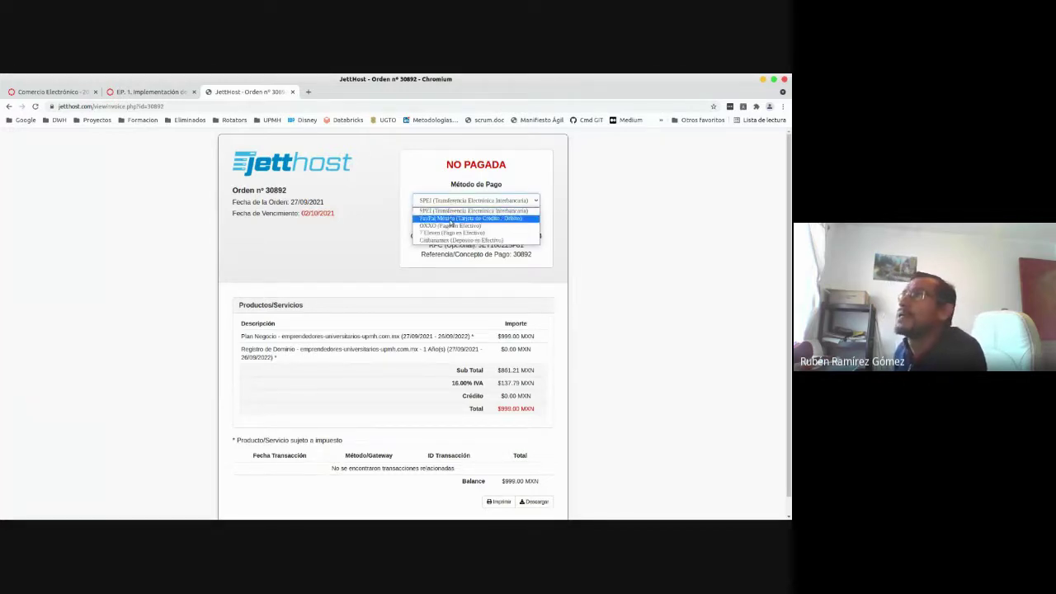
pyautogui.click(450, 221)
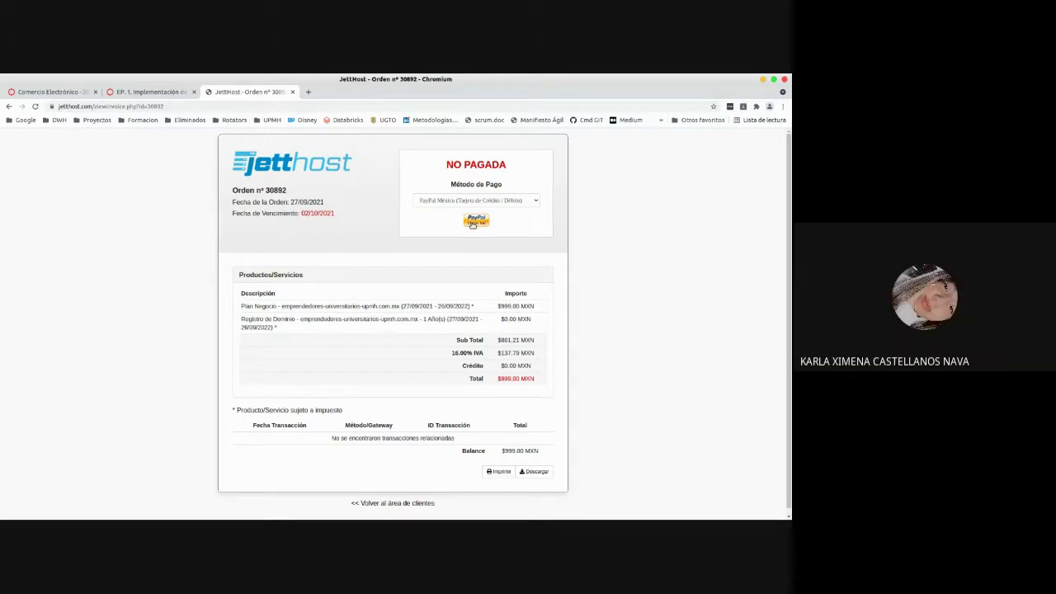
pyautogui.click(472, 224)
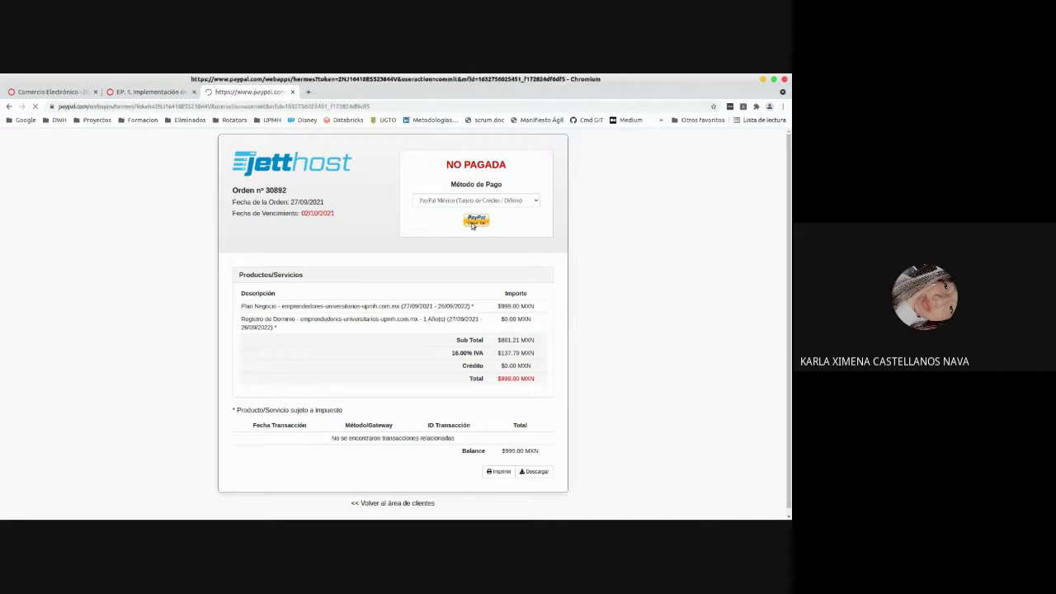
# Sign in to PayPal with the autofilled password and request the one-time code by SMS.
pyautogui.click(386, 318)
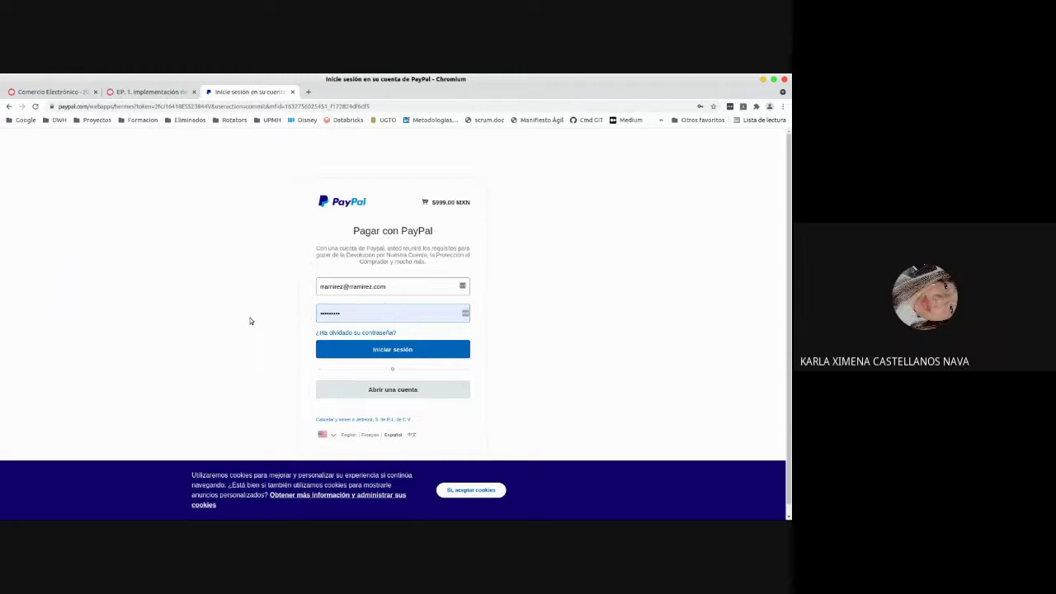
pyautogui.click(387, 349)
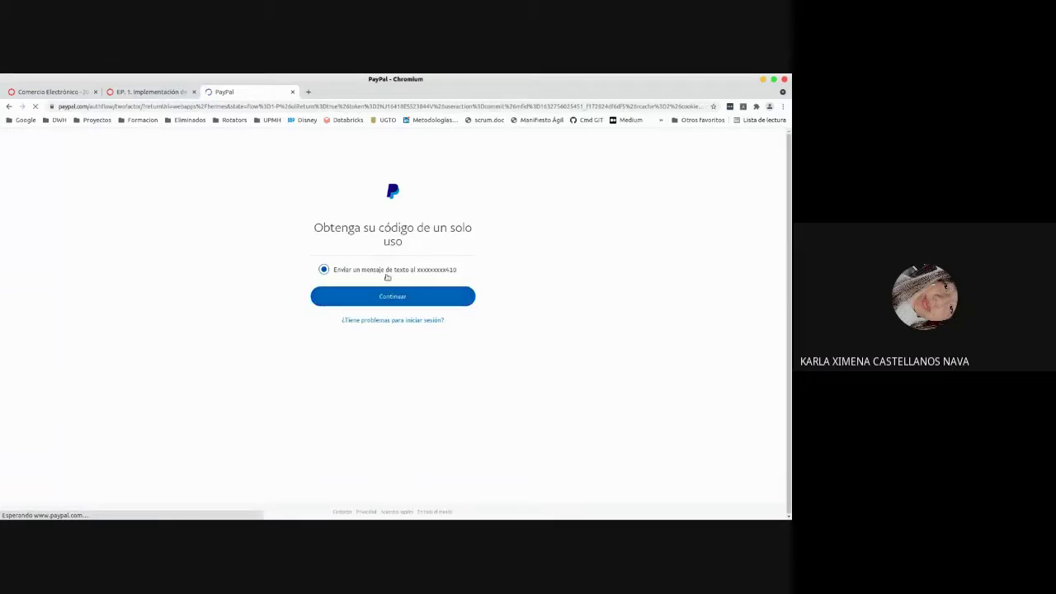
pyautogui.click(394, 298)
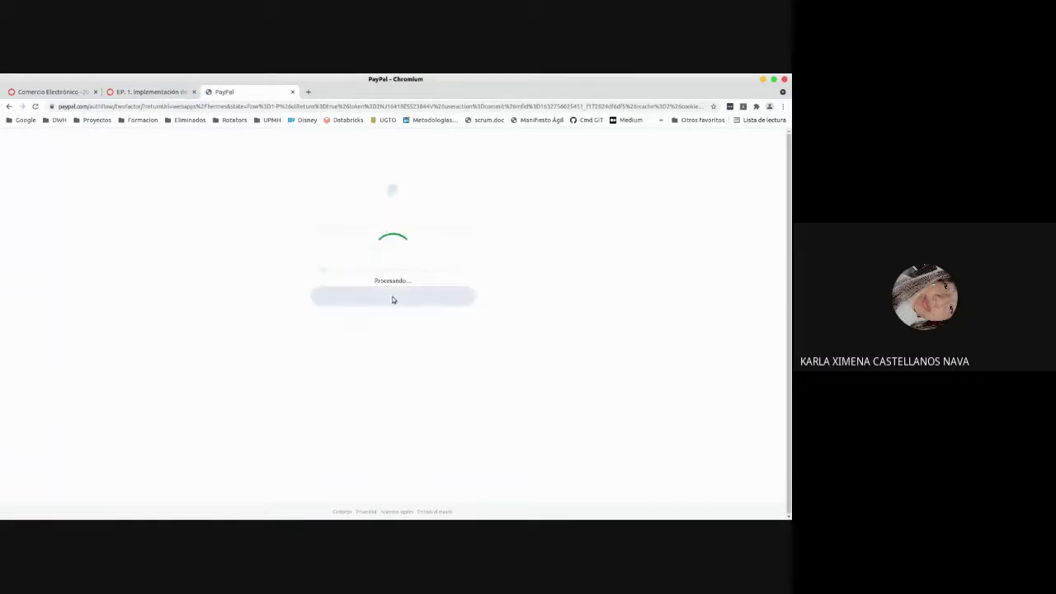
pyautogui.click(378, 269)
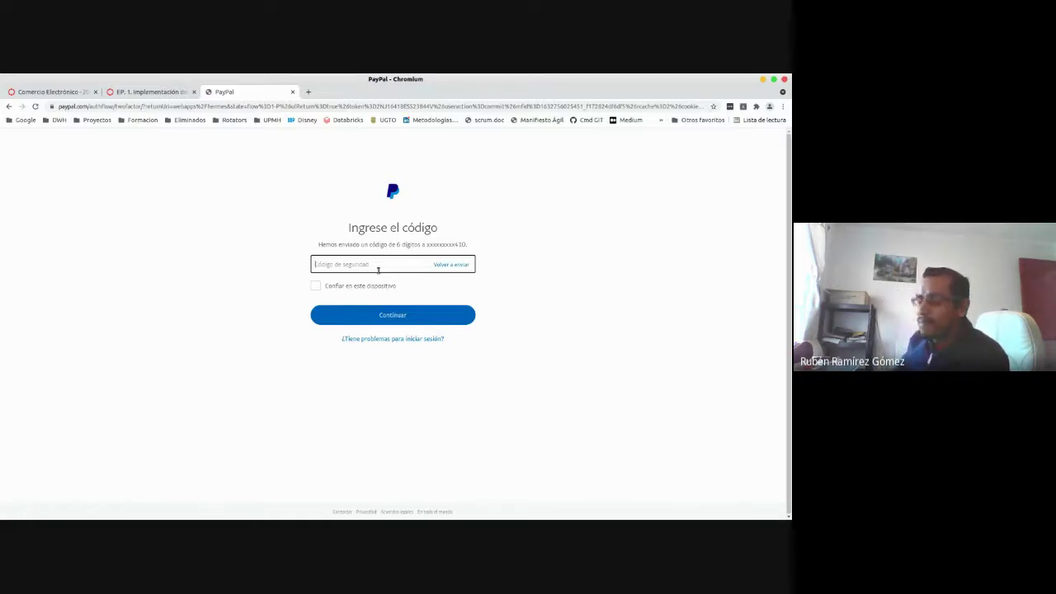
# Trust this device in PayPal and have the security code resent by SMS.
pyautogui.click(315, 287)
pyautogui.click(367, 264)
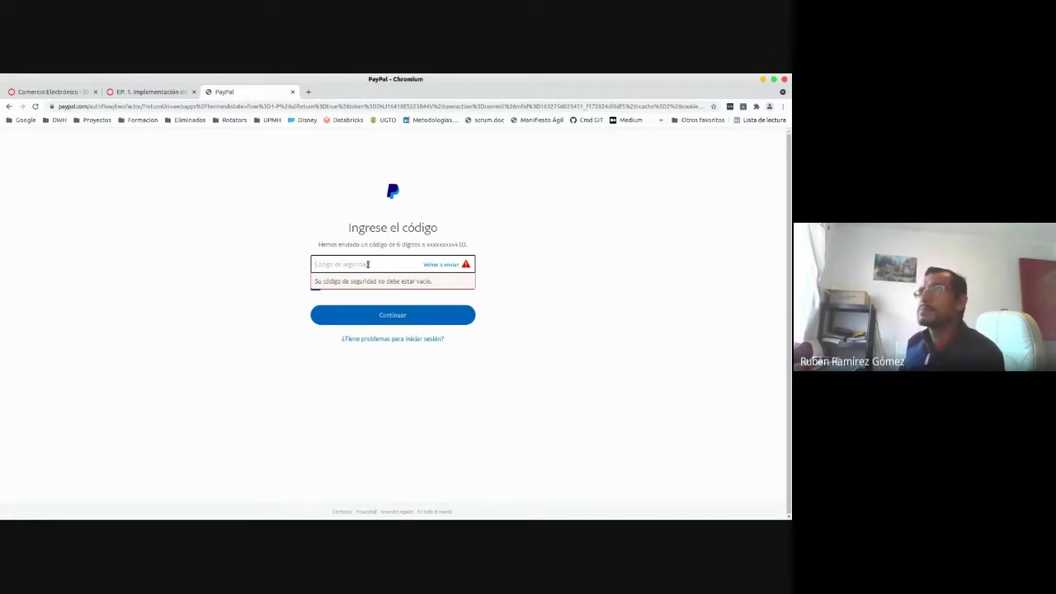
pyautogui.click(440, 243)
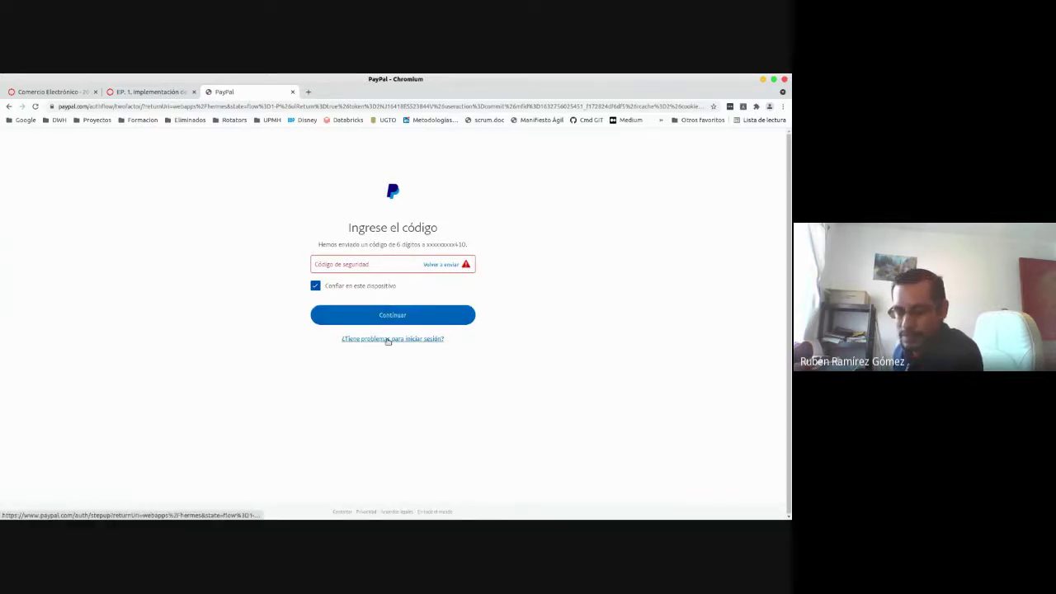
pyautogui.click(387, 339)
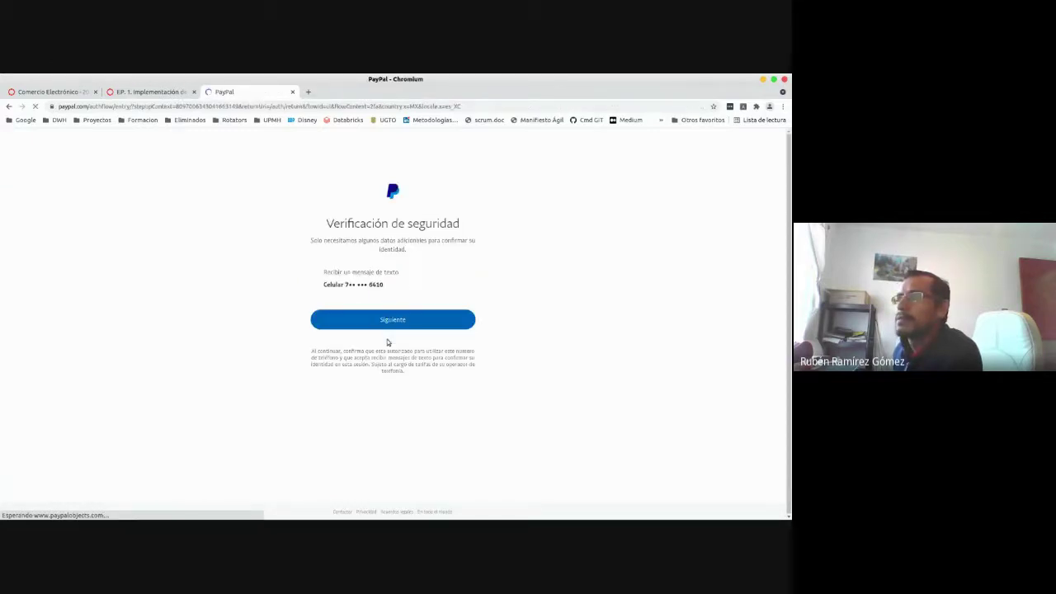
pyautogui.click(406, 321)
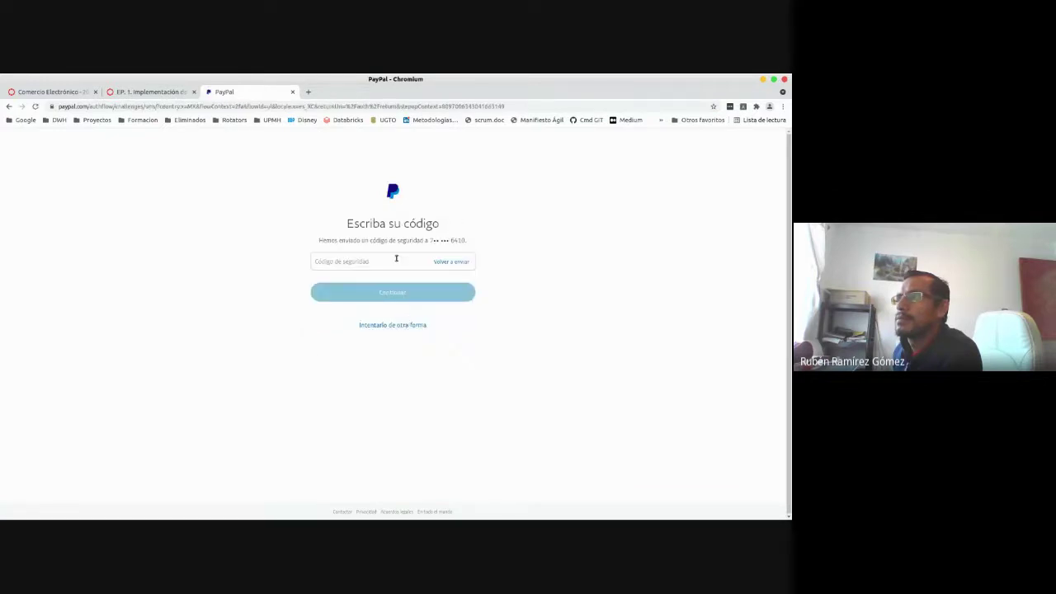
pyautogui.click(395, 325)
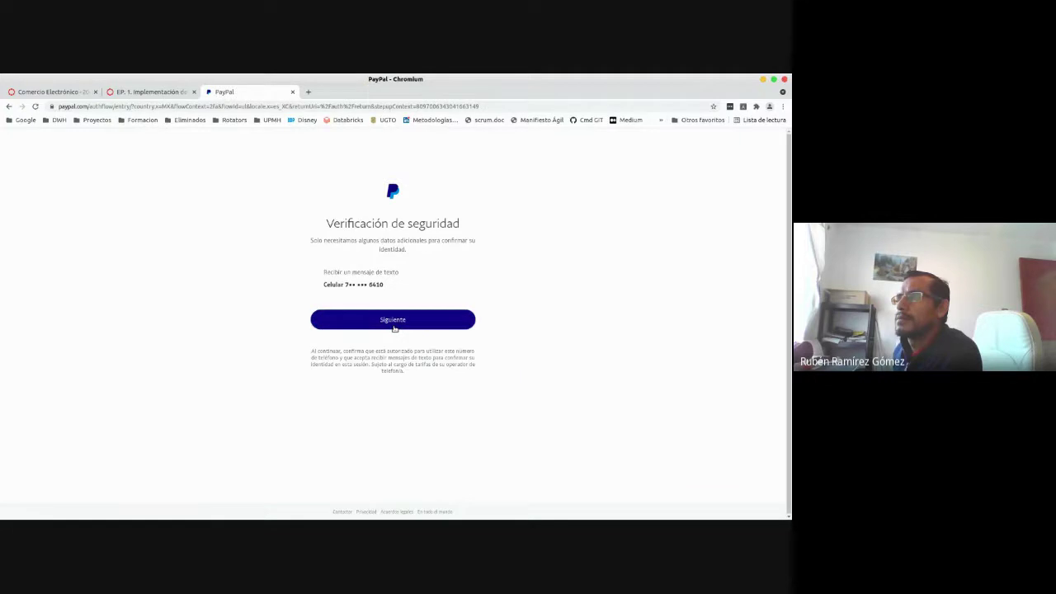
pyautogui.click(394, 326)
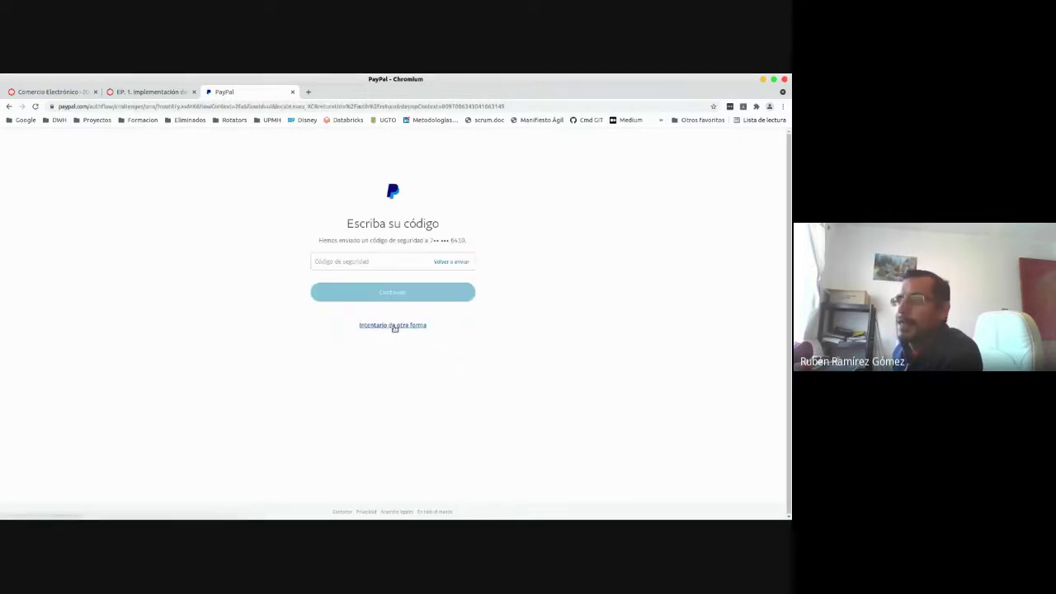
# Enter the texted security code and continue to the $999.00 MXN checkout.
pyautogui.click(373, 262)
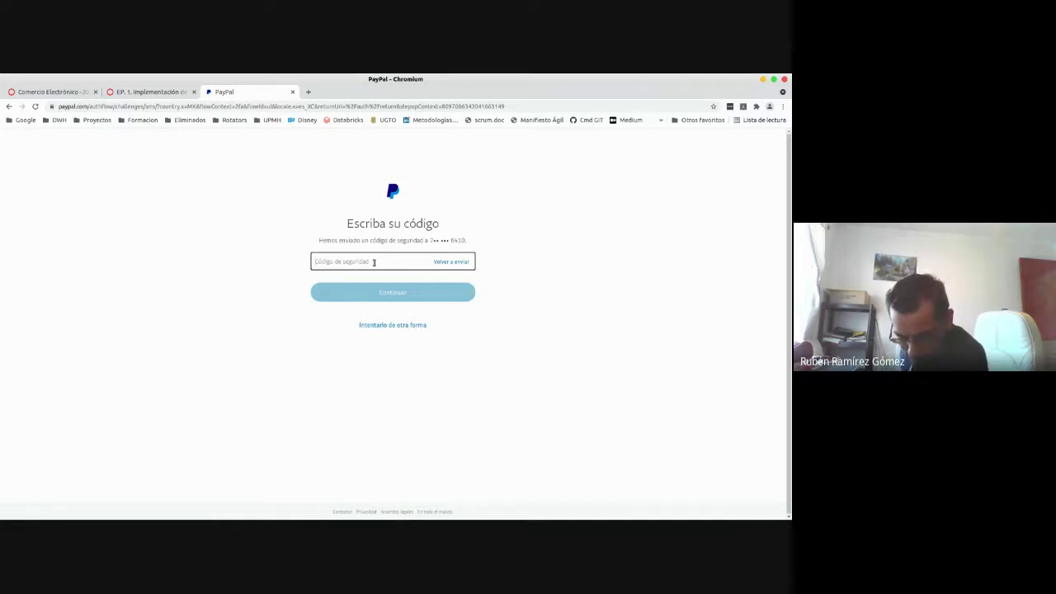
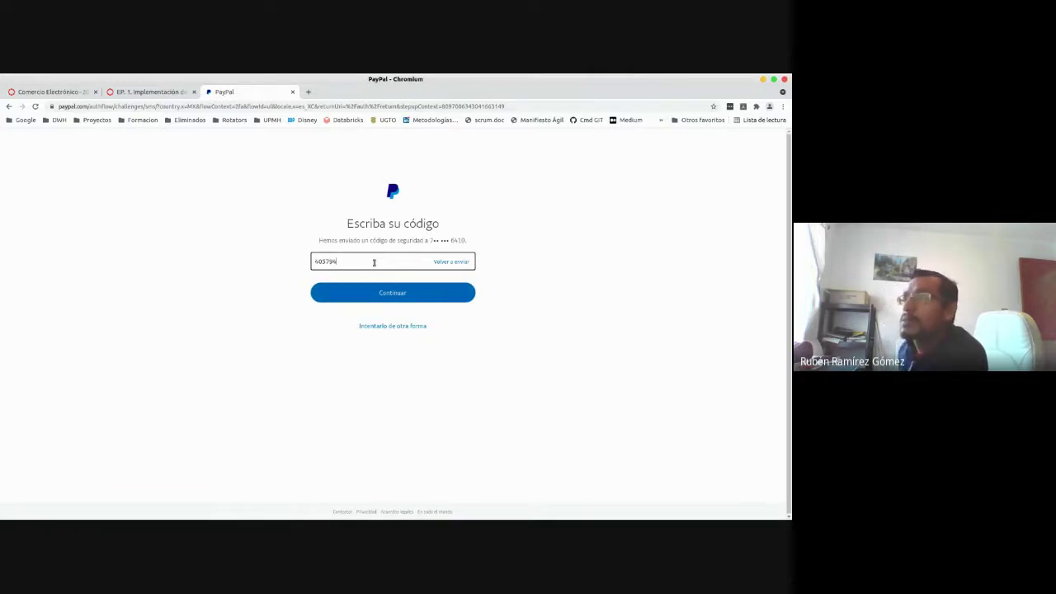
pyautogui.click(401, 294)
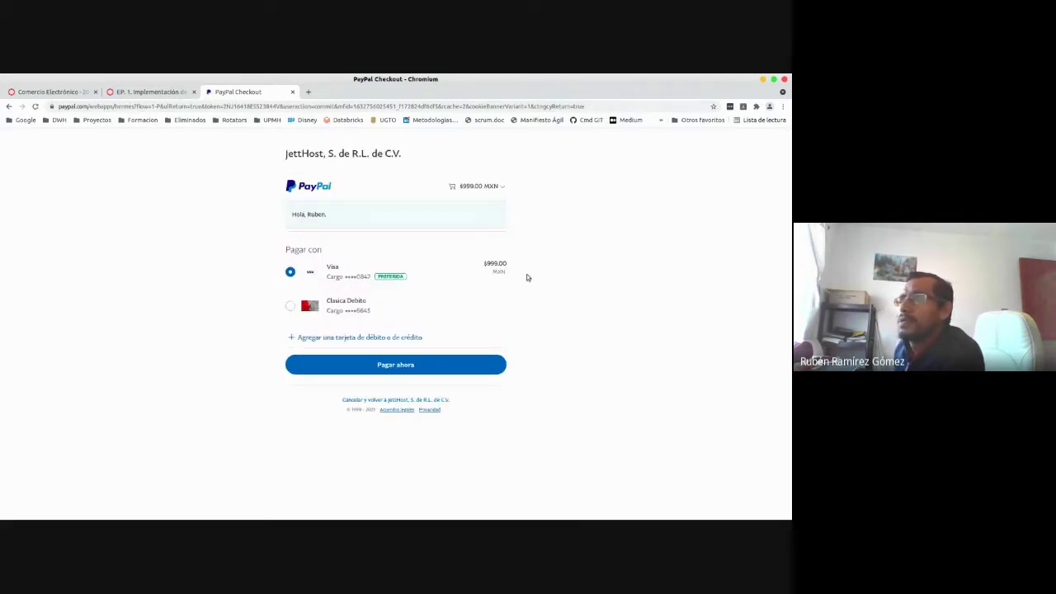
# Pay the $999.00 MXN with the Visa card and return to JettHost's invoice.
pyautogui.click(415, 365)
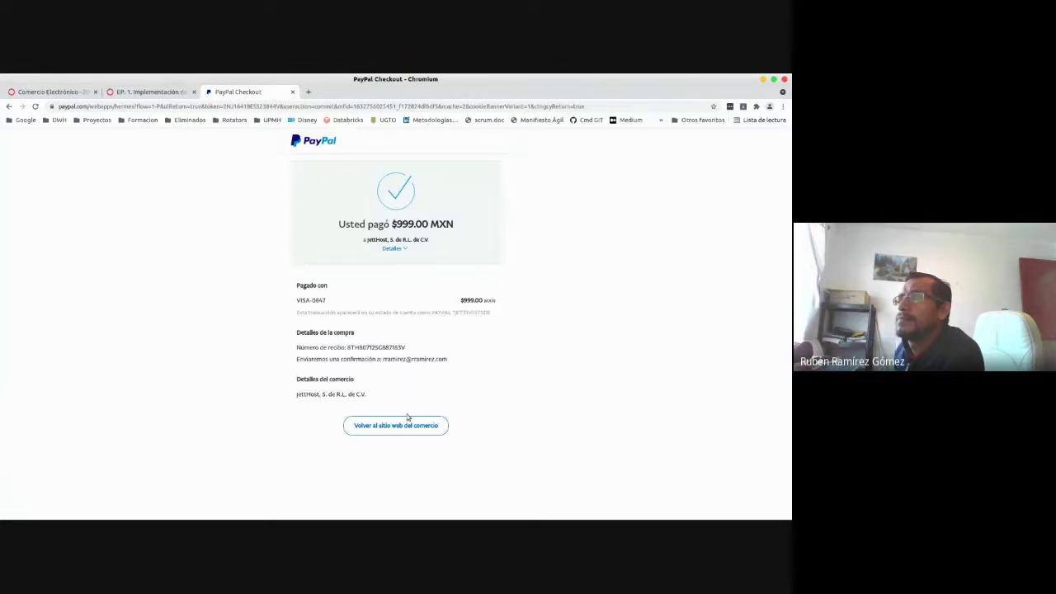
pyautogui.click(407, 426)
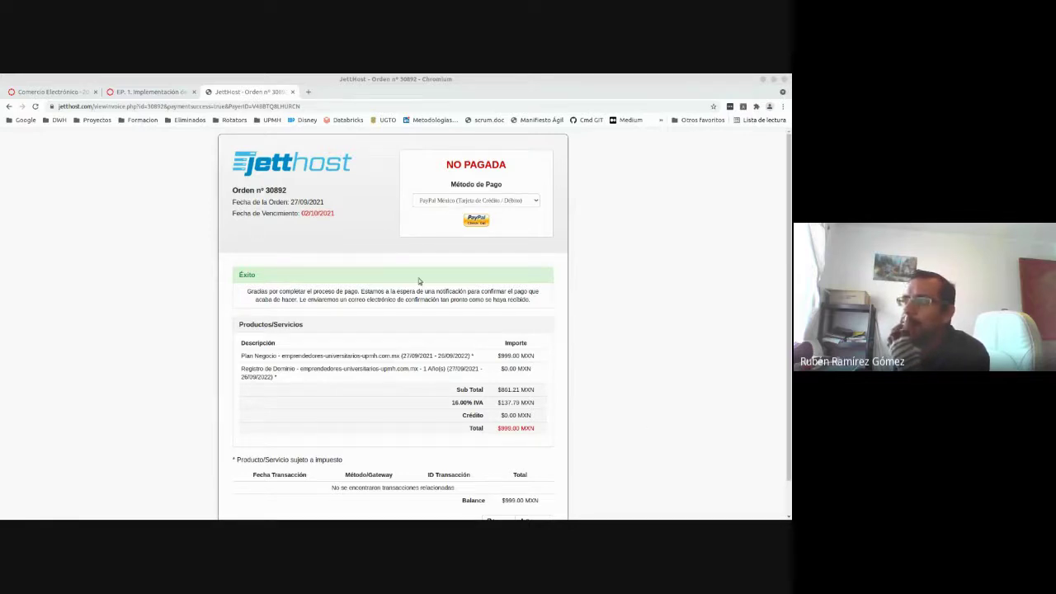
# Scroll invoice 30892 down slightly and switch to Thunderbird with Alt+Tab.
pyautogui.scroll(-1, 419, 452)
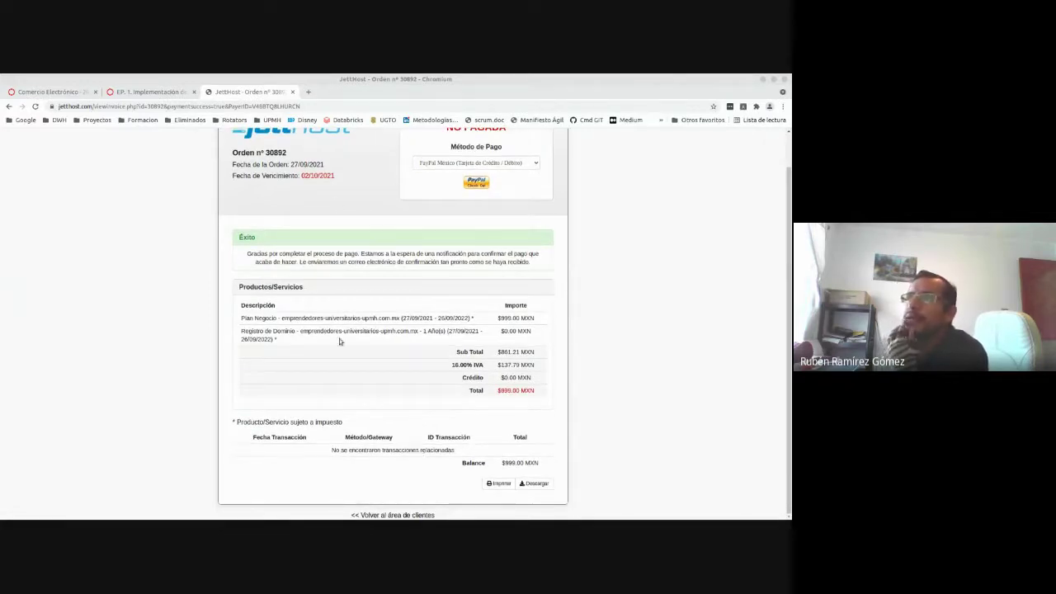
pyautogui.hotkey('alt', 'Tab')
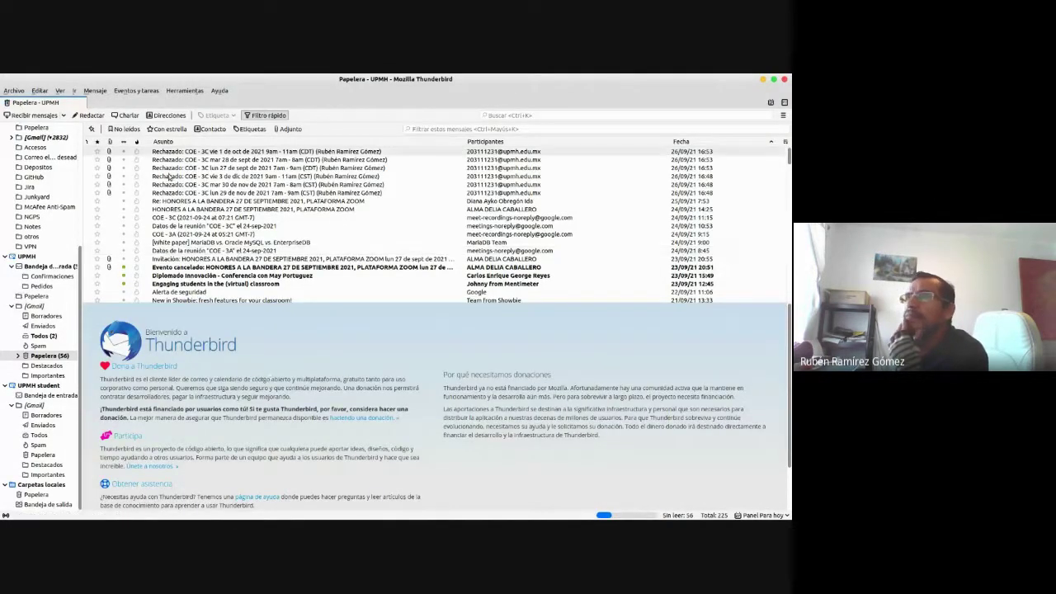
pyautogui.moveTo(81, 274); pyautogui.dragTo(81, 161)
pyautogui.click(59, 138)
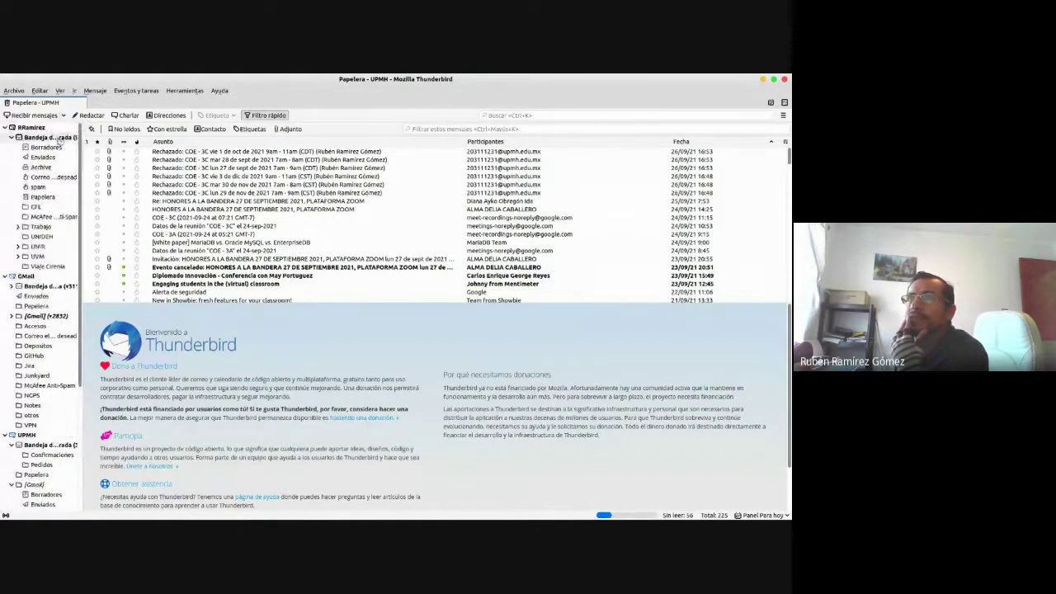
pyautogui.click(281, 153)
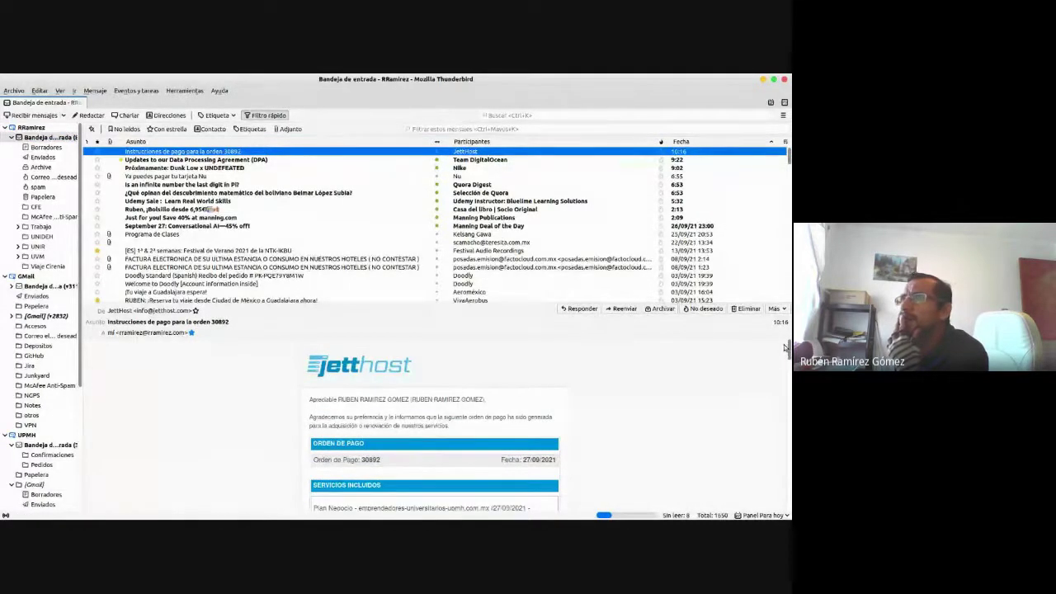
pyautogui.scroll(-1, 788, 352)
pyautogui.moveTo(788, 352); pyautogui.dragTo(789, 367)
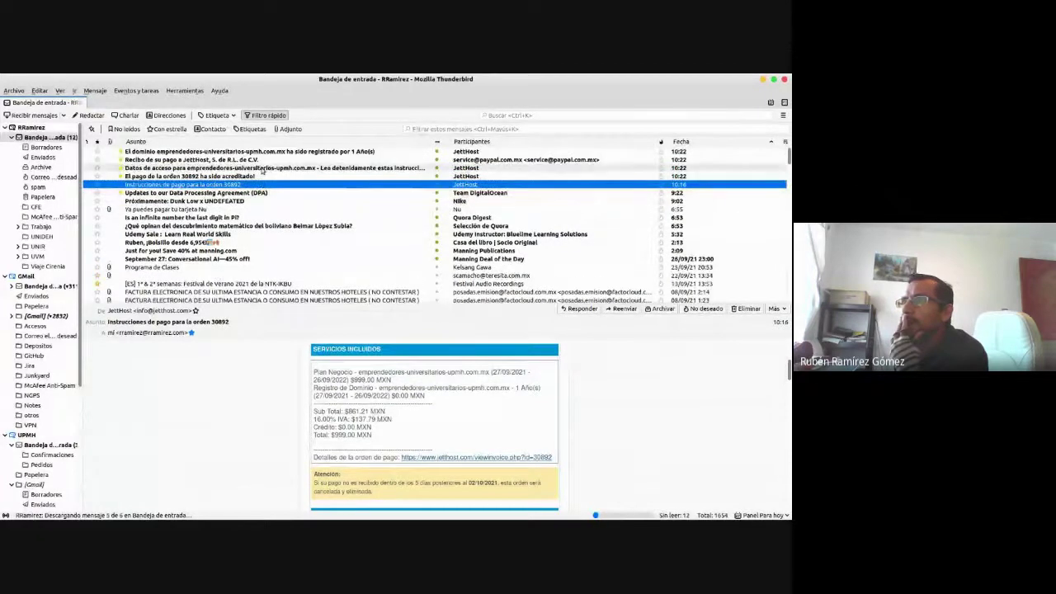
pyautogui.click(263, 167)
pyautogui.moveTo(268, 184); pyautogui.dragTo(271, 178)
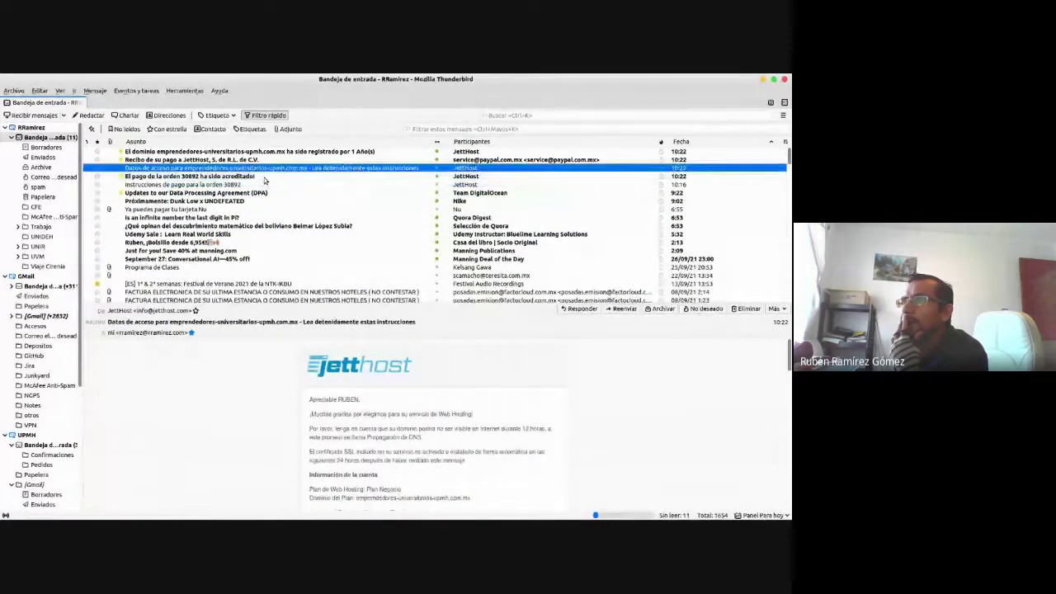
pyautogui.click(271, 175)
pyautogui.scroll(-3, 435, 463)
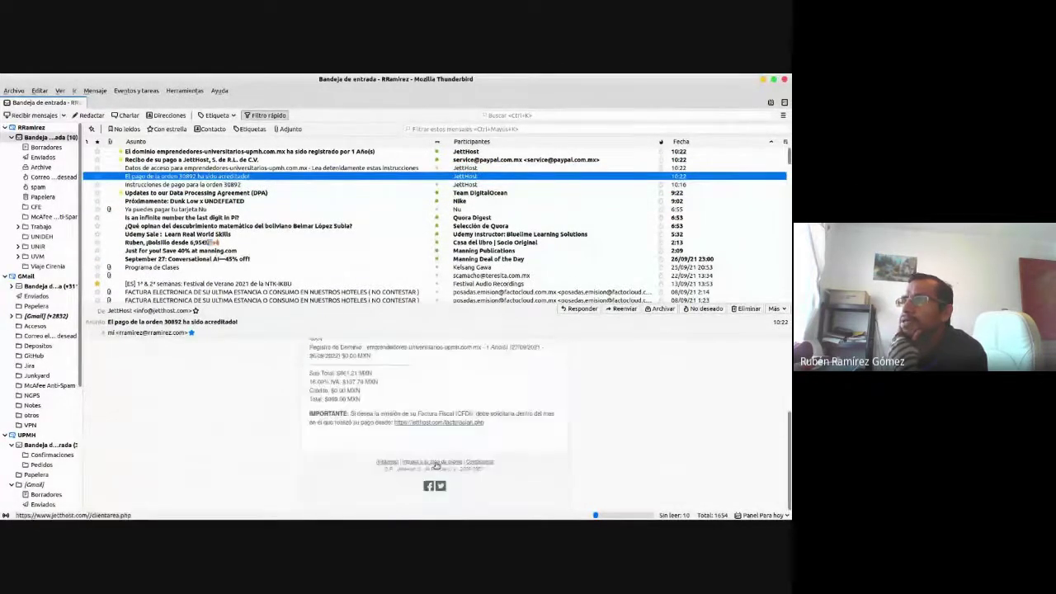
# Read the 'Datos de acceso' email with the cPanel login in its own tab, then minimize Thunderbird.
pyautogui.click(227, 167)
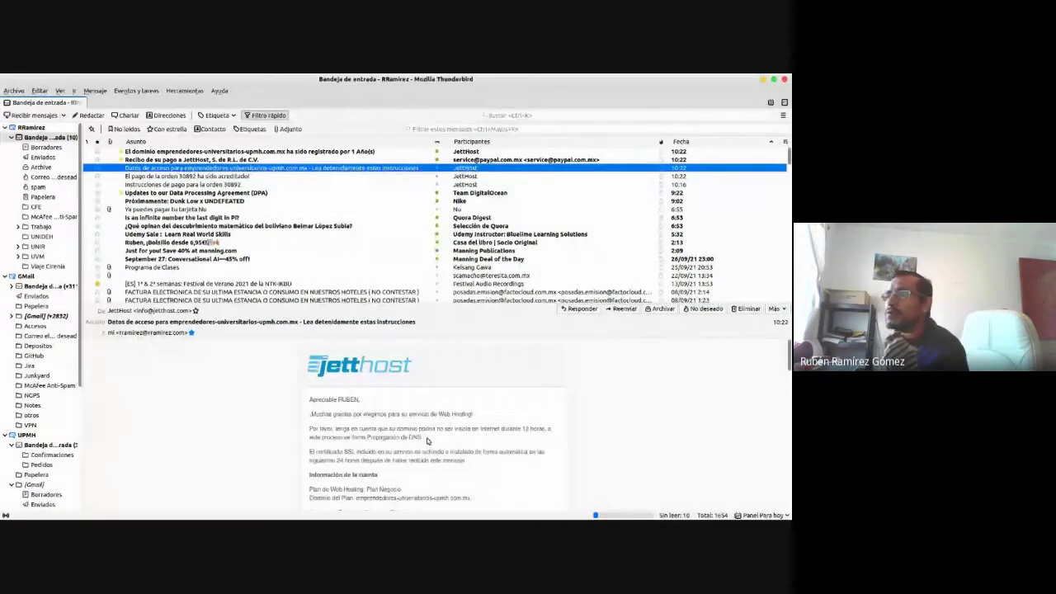
pyautogui.click(427, 441)
pyautogui.scroll(-5, 424, 446)
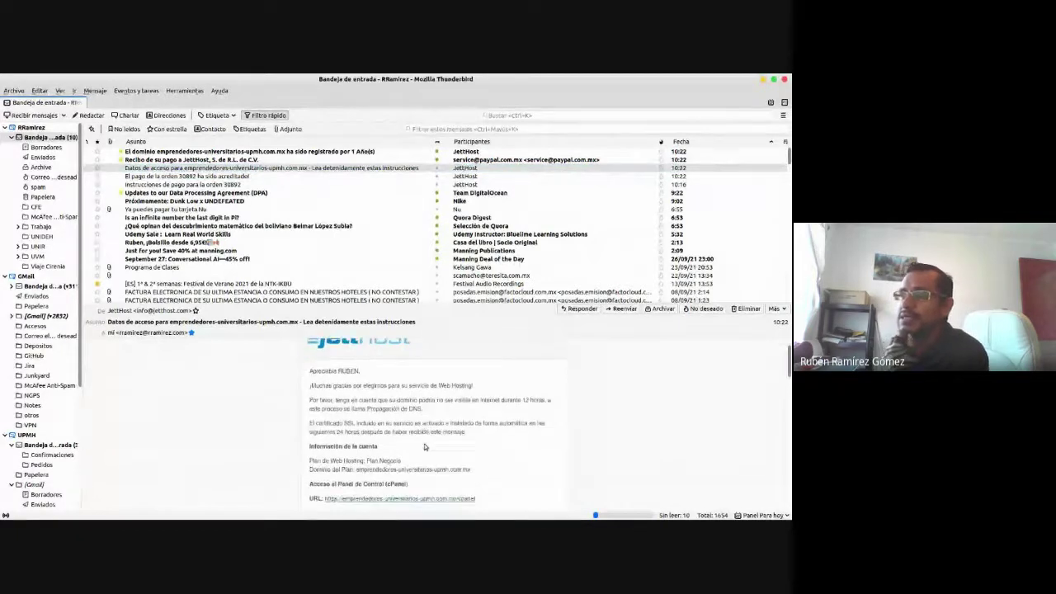
pyautogui.scroll(-1, 425, 446)
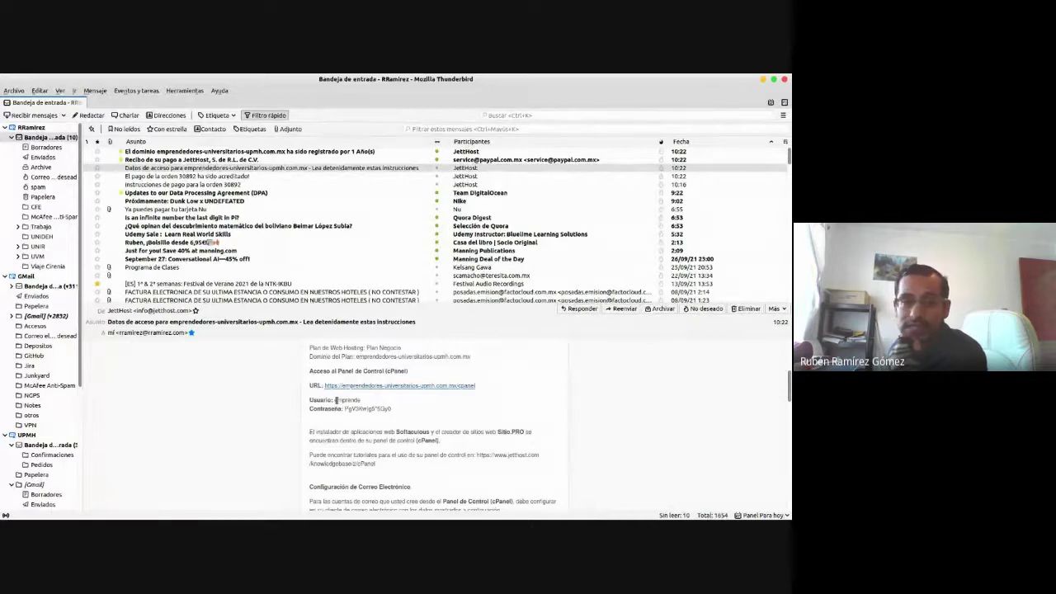
pyautogui.doubleClick(320, 169)
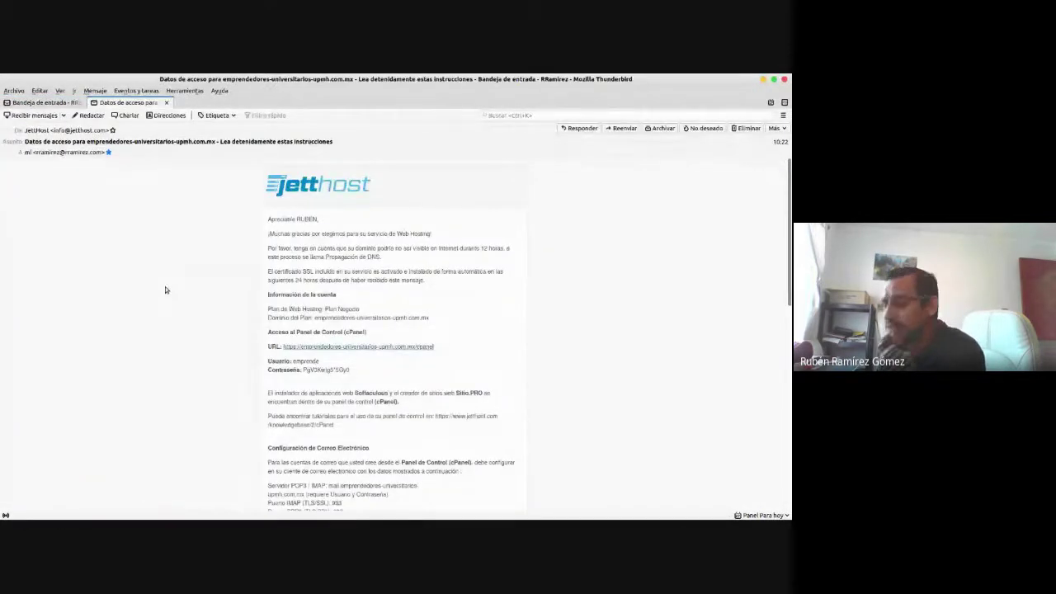
pyautogui.click(38, 103)
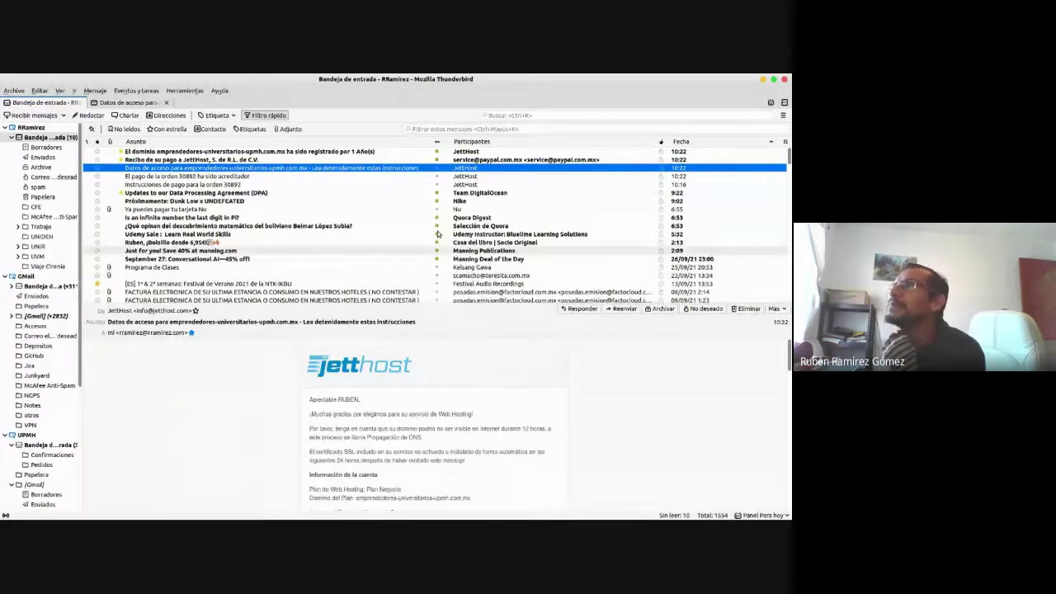
pyautogui.click(763, 80)
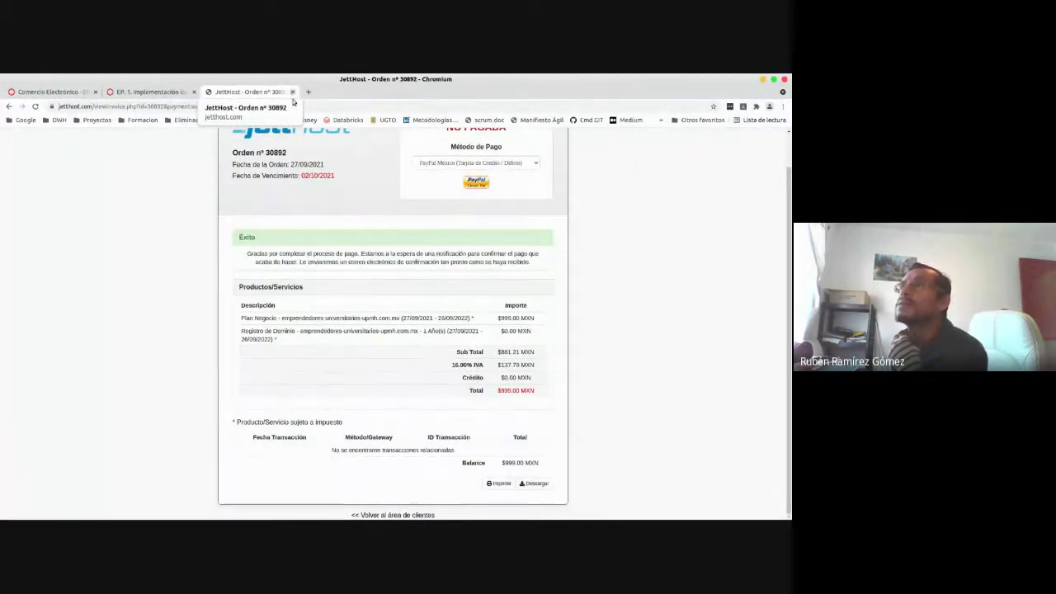
# Select emprendedores-universitarios-upmh.com.mx on the invoice, zoom to 175%, and scroll to the totals.
pyautogui.scroll(1, 330, 287)
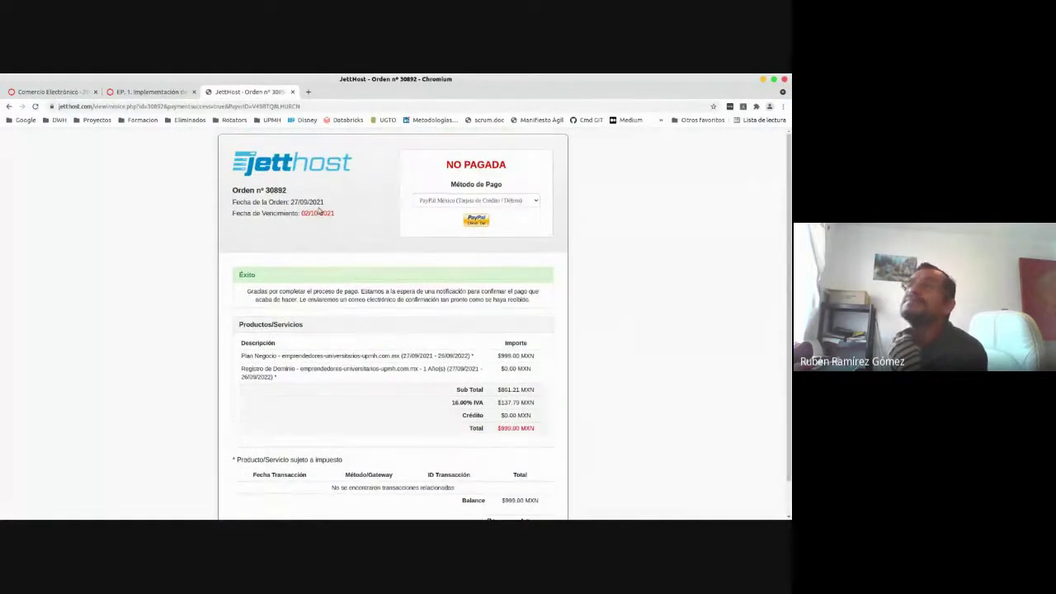
pyautogui.scroll(-1, 314, 413)
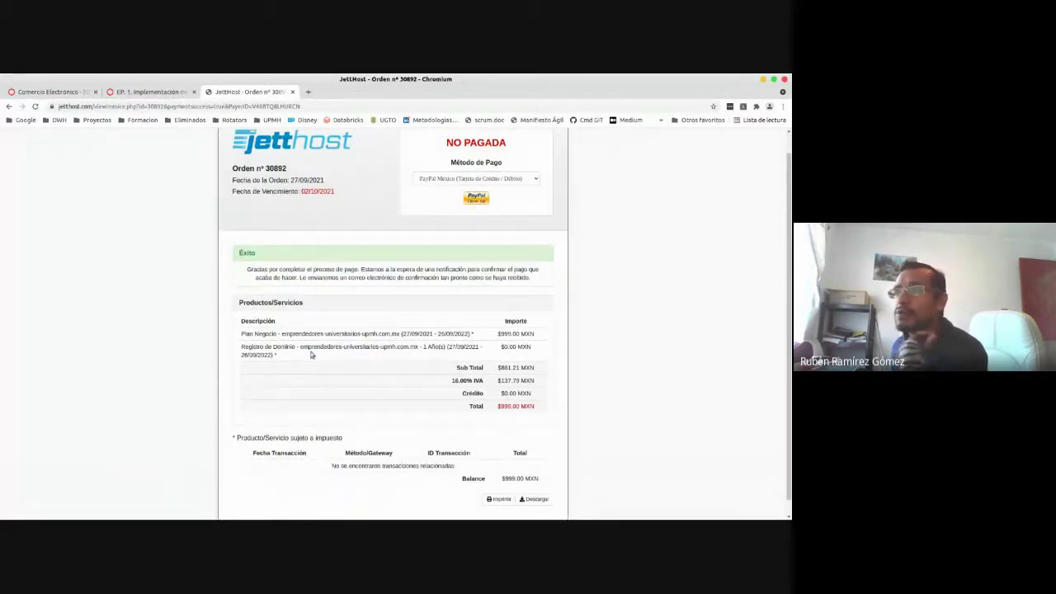
pyautogui.moveTo(298, 348); pyautogui.dragTo(417, 348)
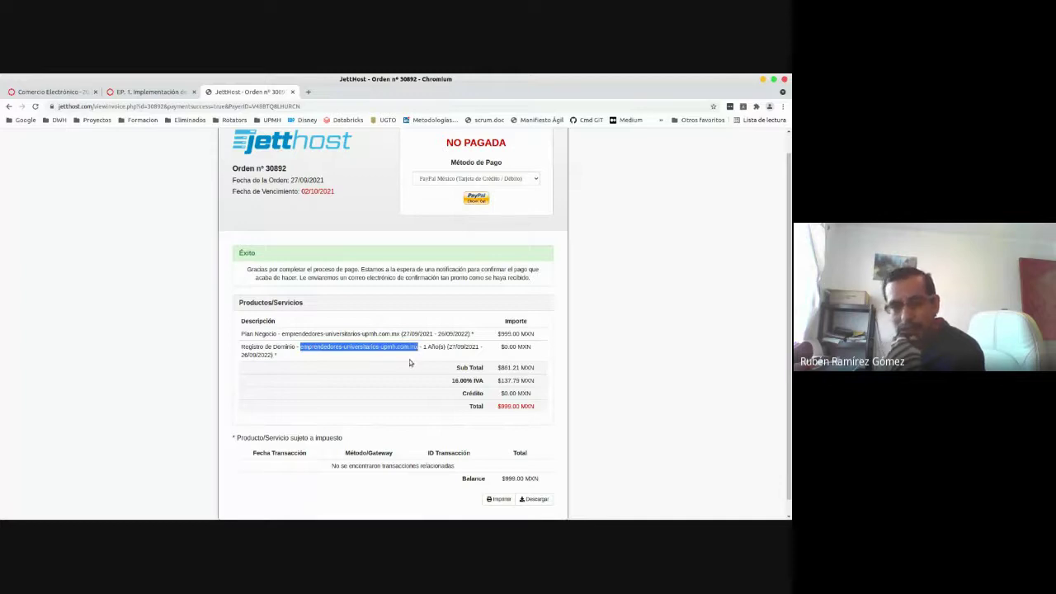
pyautogui.hotkey('ctrl', '+')
pyautogui.hotkey('ctrl', '+')
pyautogui.hotkey('ctrl', '+')
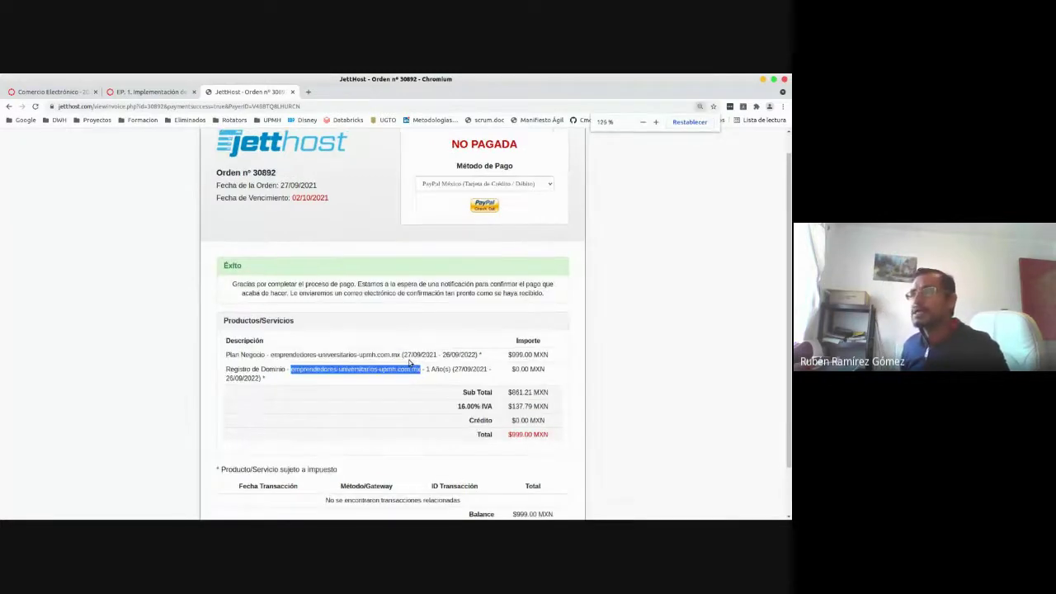
pyautogui.hotkey('ctrl', '+')
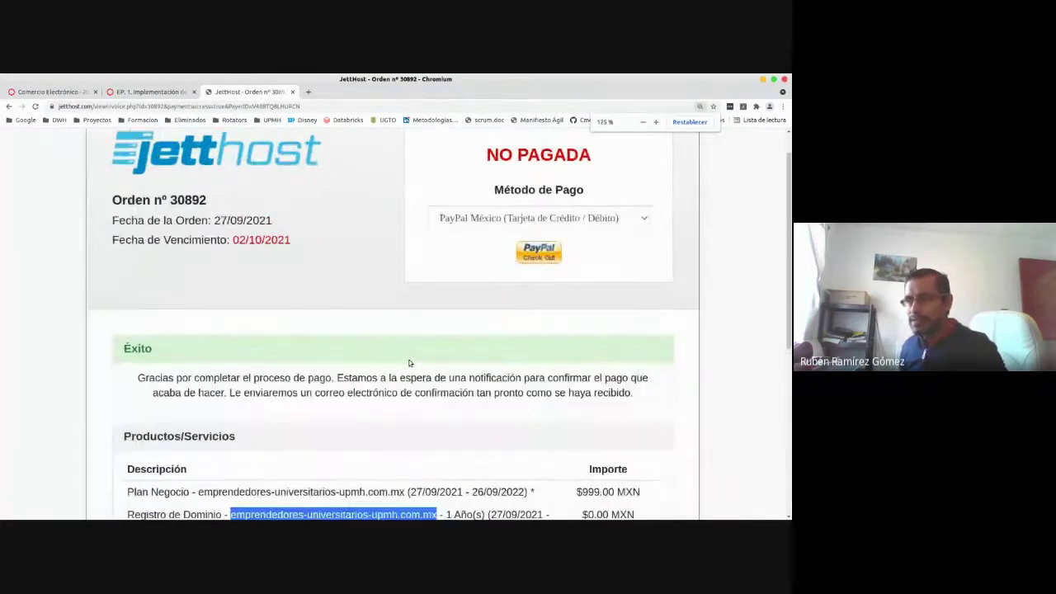
pyautogui.scroll(-3, 408, 363)
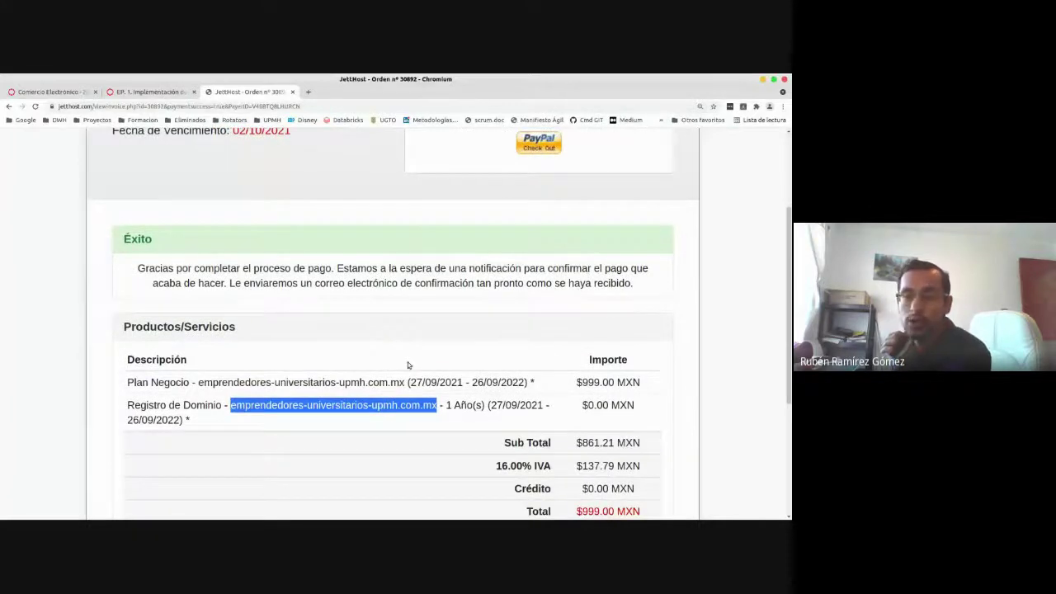
pyautogui.scroll(-1, 408, 364)
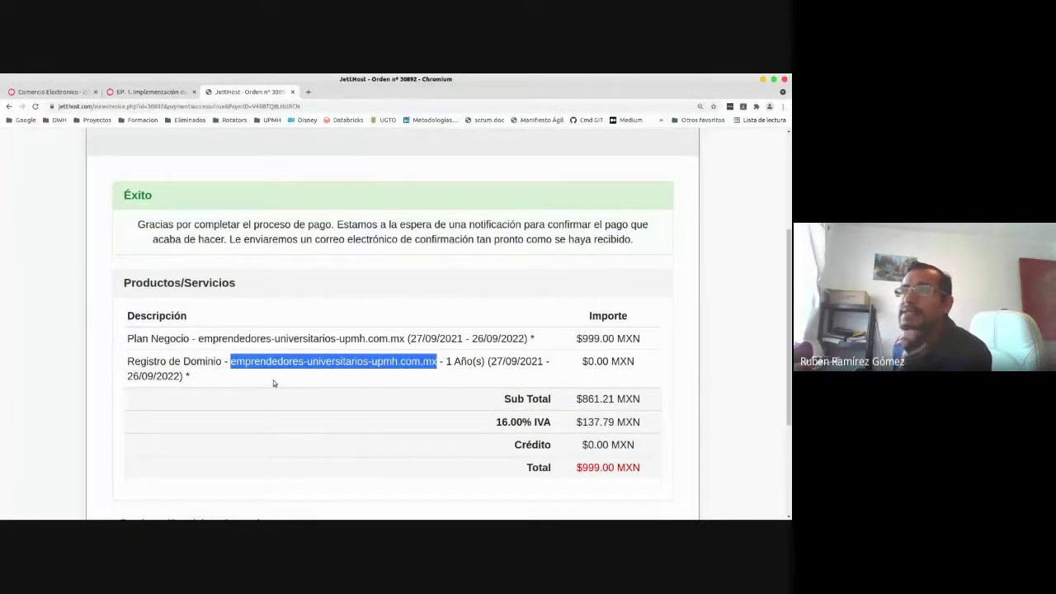
pyautogui.scroll(-1, 268, 384)
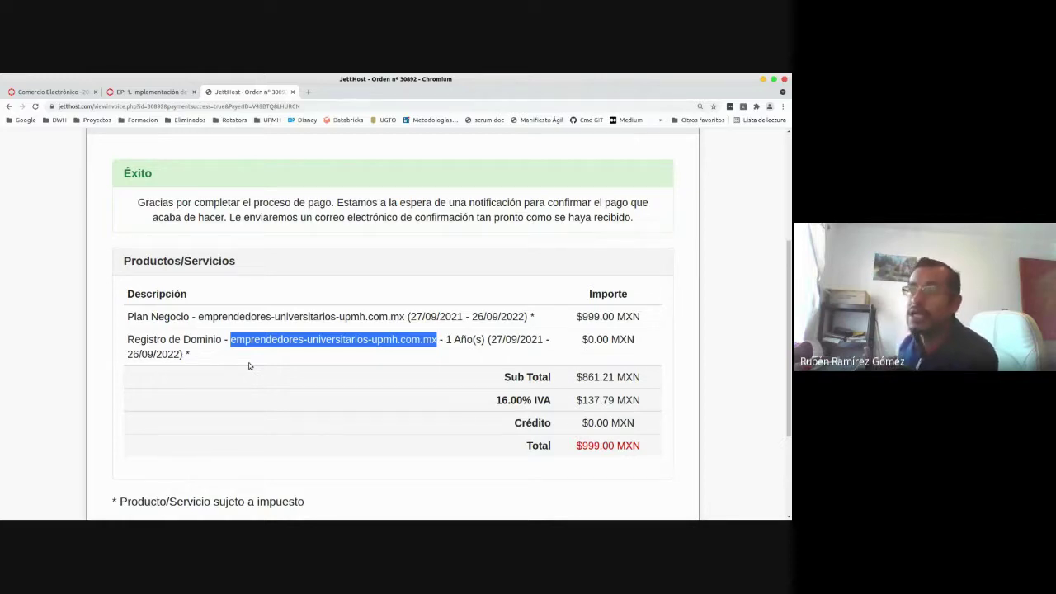
pyautogui.click(249, 362)
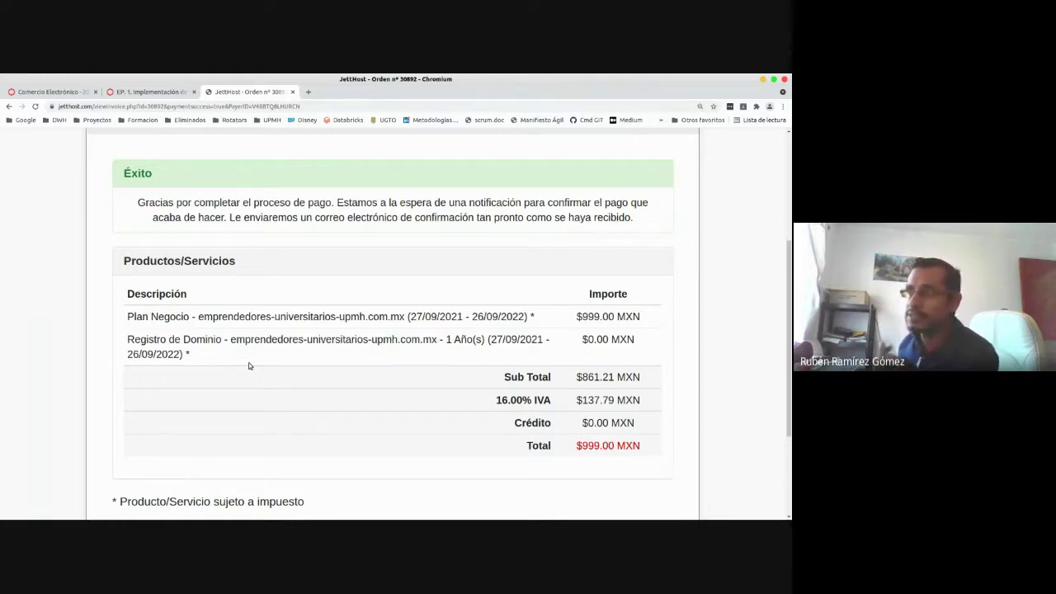
# Load rramirez.com/cpanel in a new browser tab.
pyautogui.click(308, 92)
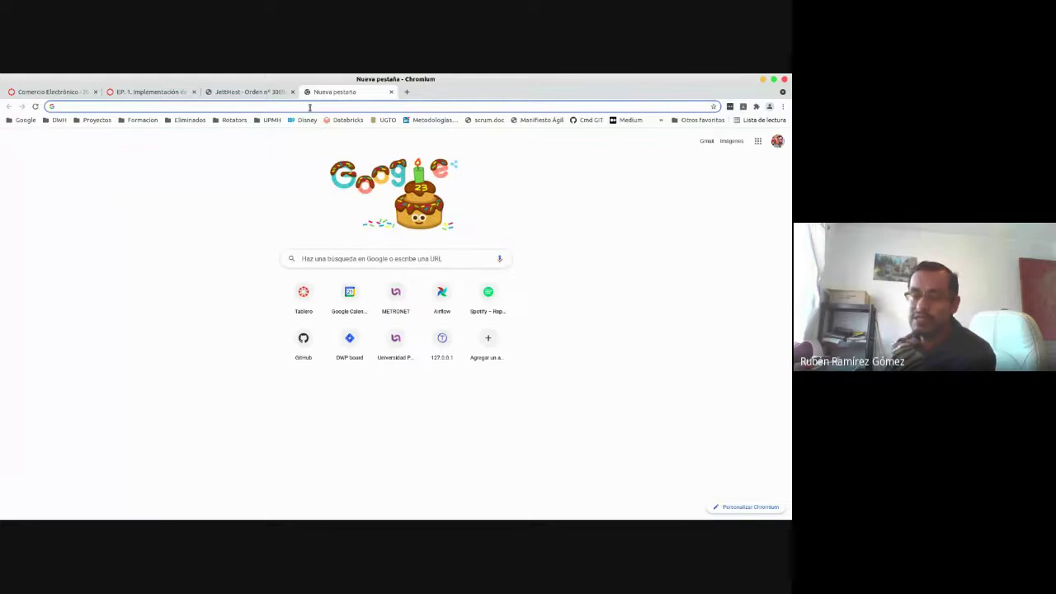
pyautogui.click(309, 107)
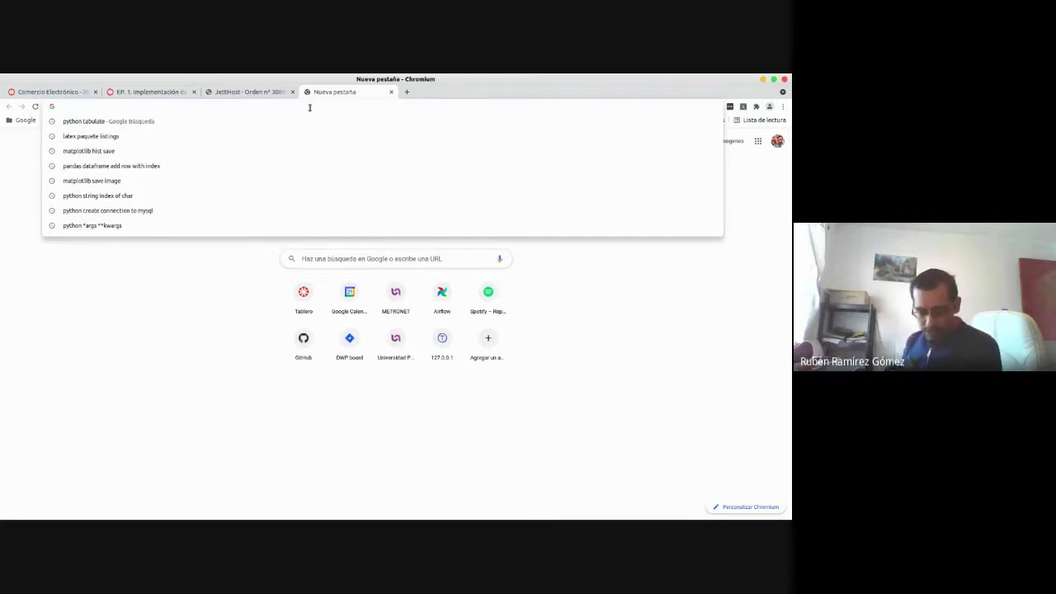
pyautogui.write('rra')
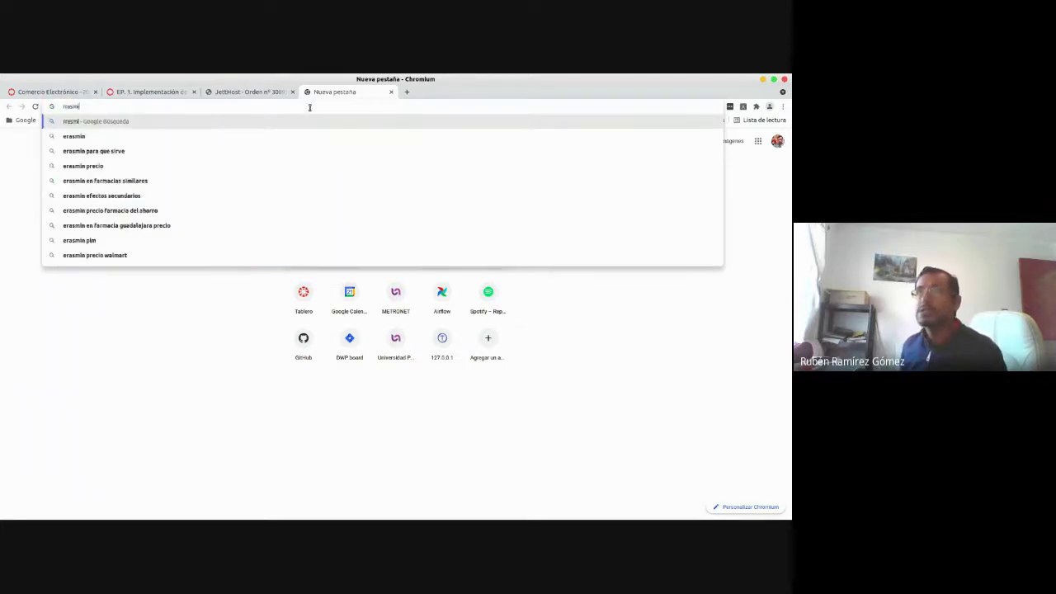
pyautogui.write('mirez')
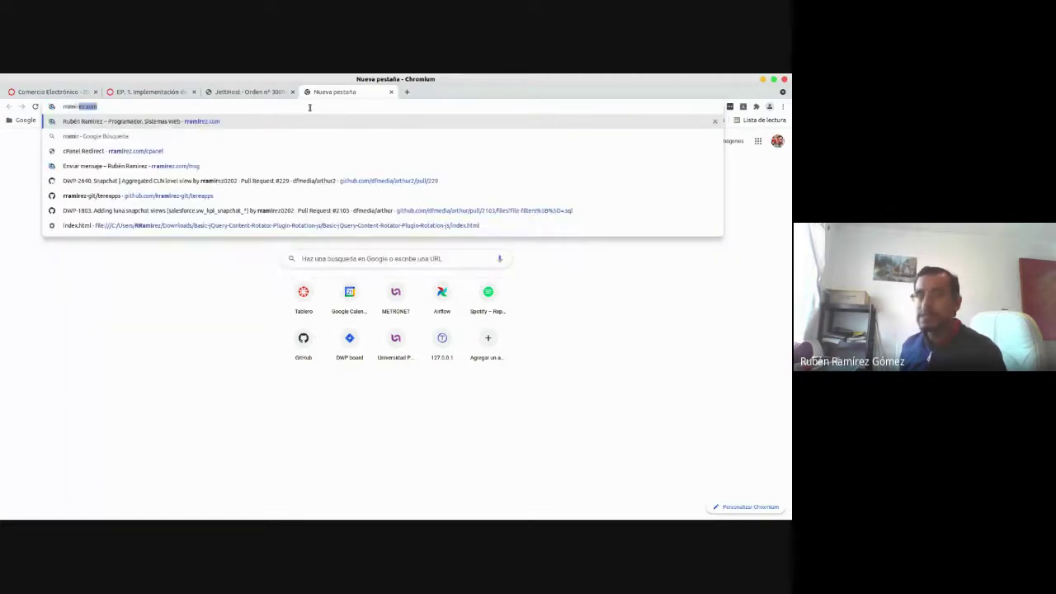
pyautogui.write('.com')
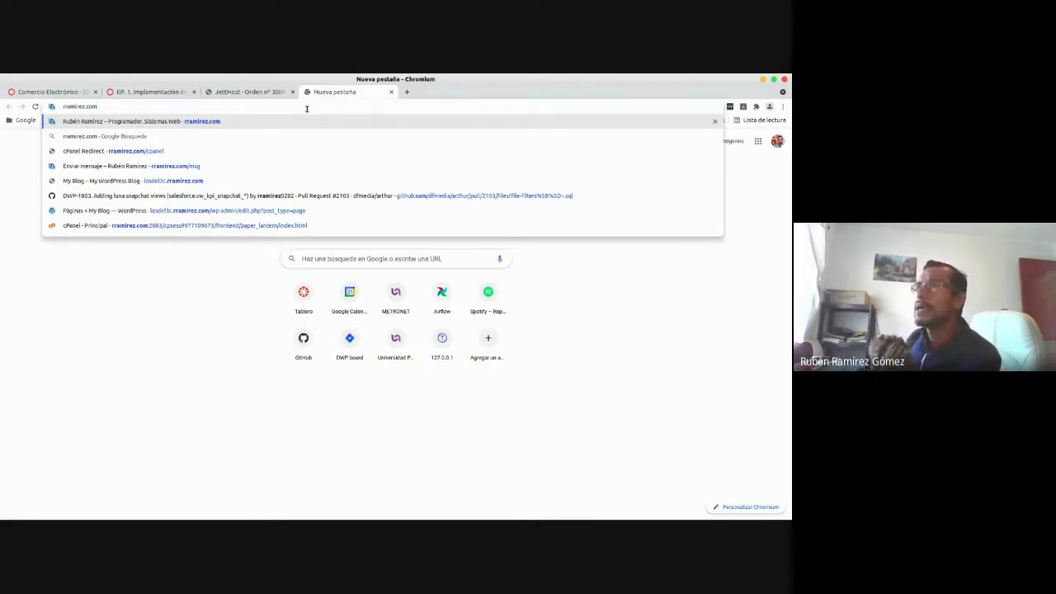
pyautogui.write('/')
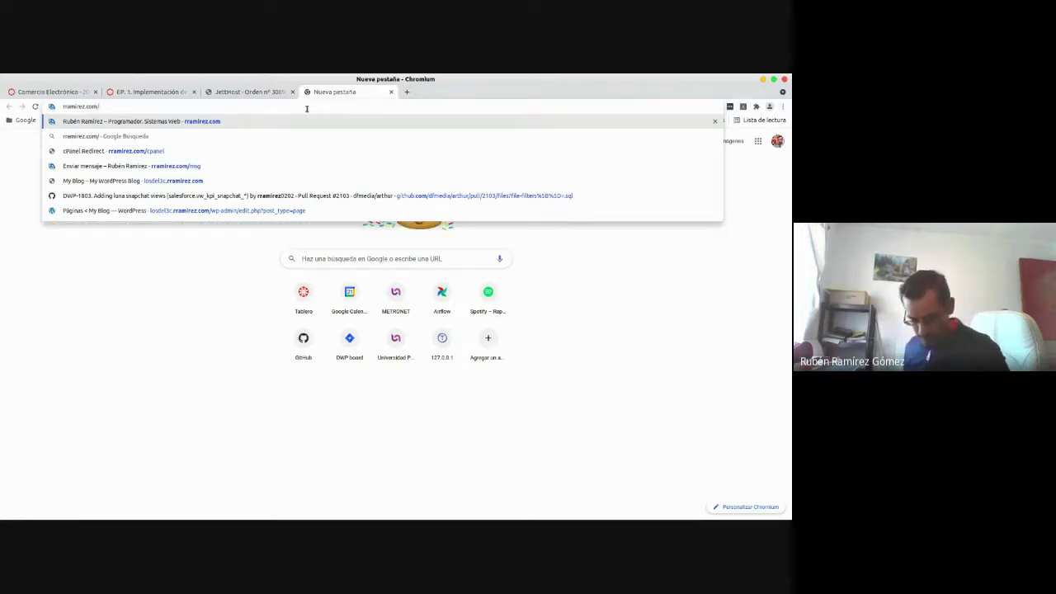
pyautogui.write('cpanel')
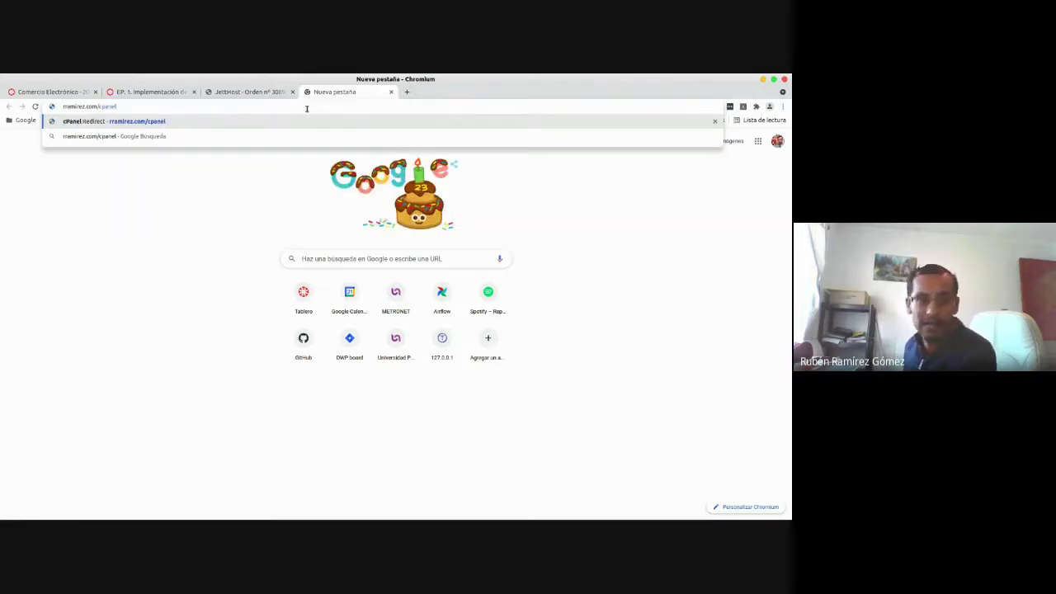
pyautogui.press('Return')
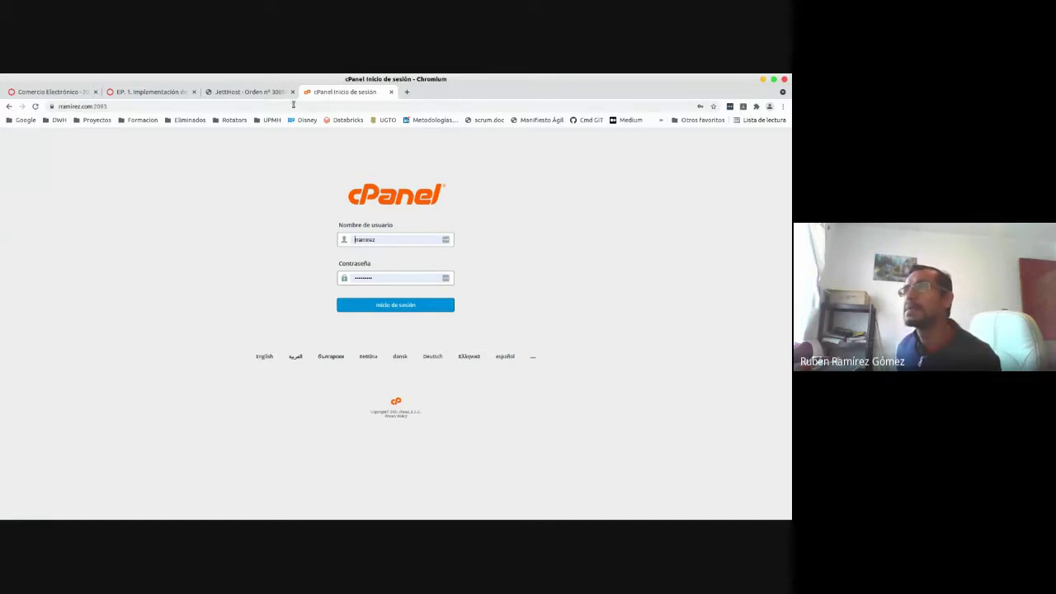
# Log in with the saved credentials and close the Bienvenido welcome box.
pyautogui.click(427, 308)
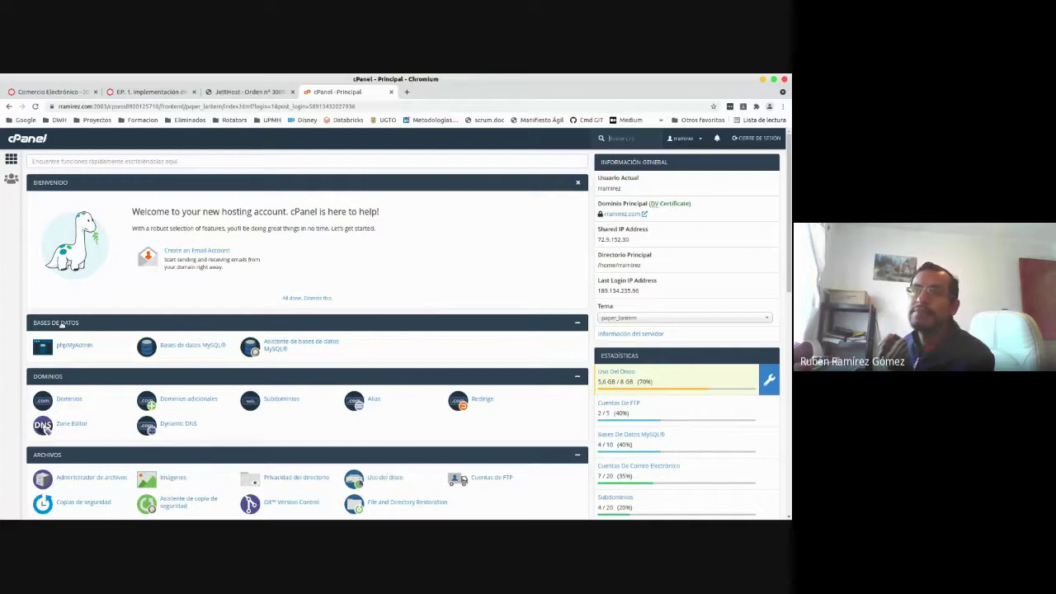
pyautogui.moveTo(62, 326)
pyautogui.mouseDown()
pyautogui.moveTo(52, 410)
pyautogui.moveTo(53, 191)
pyautogui.moveTo(66, 323)
pyautogui.mouseUp()
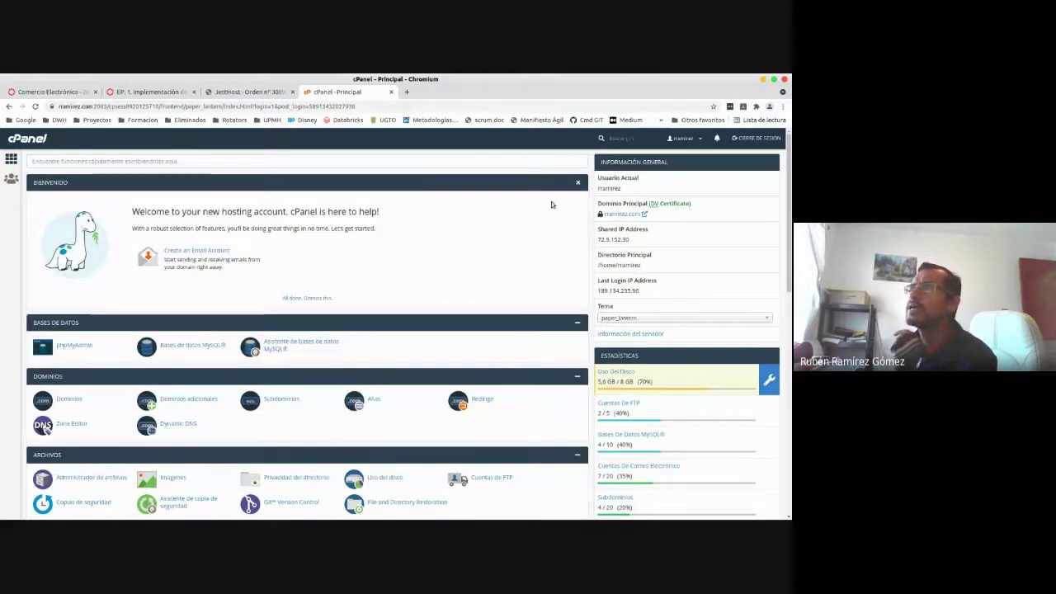
pyautogui.click(577, 182)
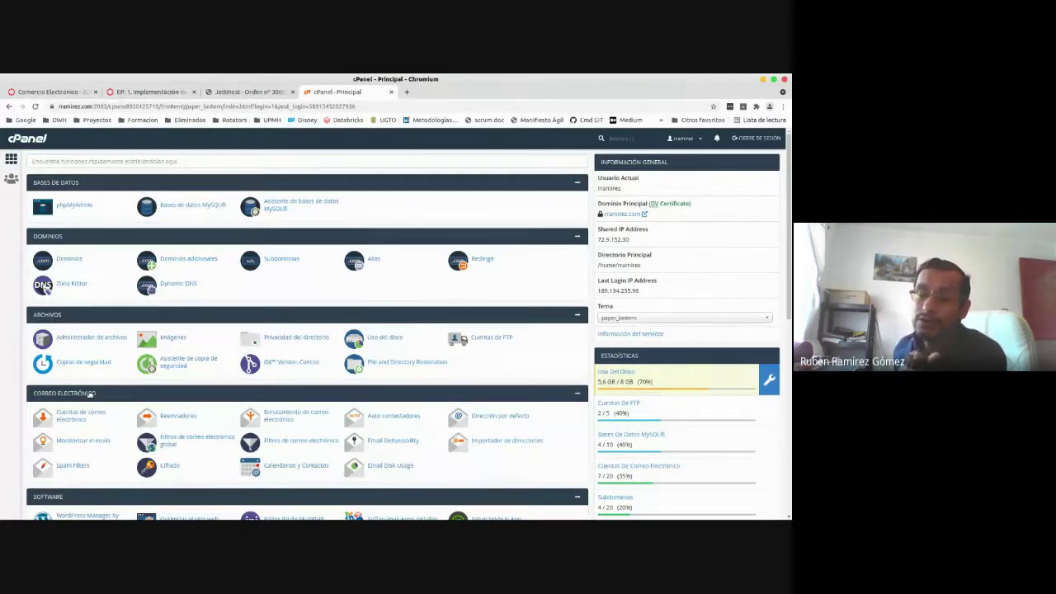
pyautogui.scroll(-1, 91, 394)
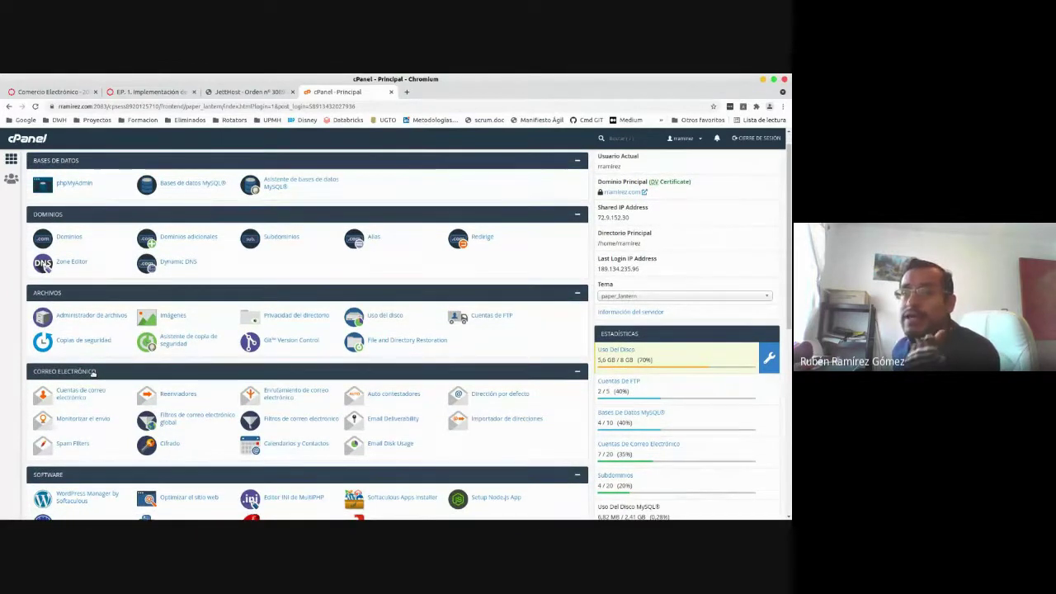
pyautogui.scroll(-1, 94, 374)
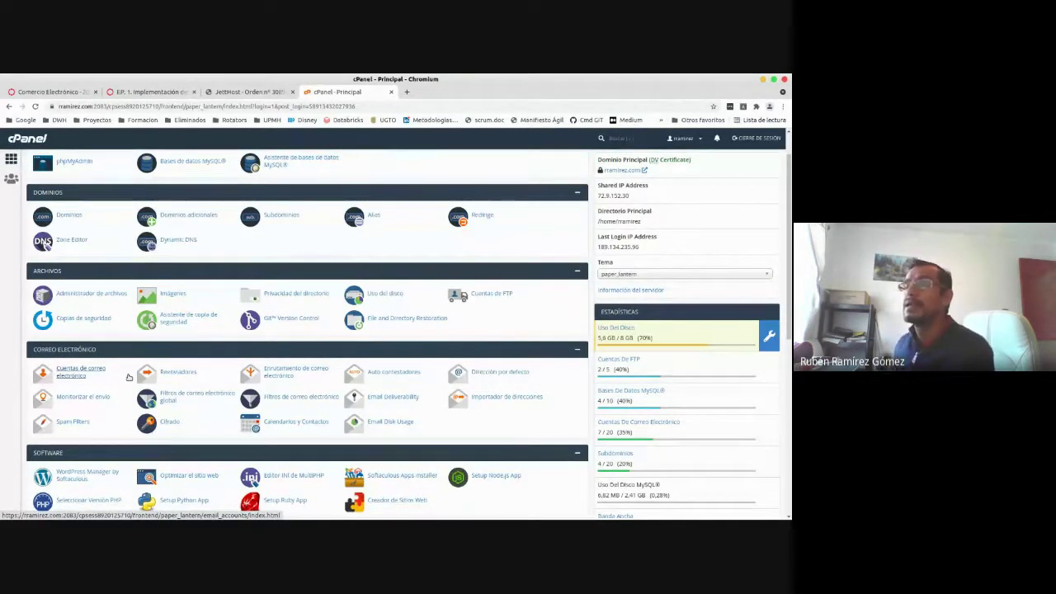
pyautogui.scroll(-1, 117, 384)
pyautogui.scroll(-5, 117, 383)
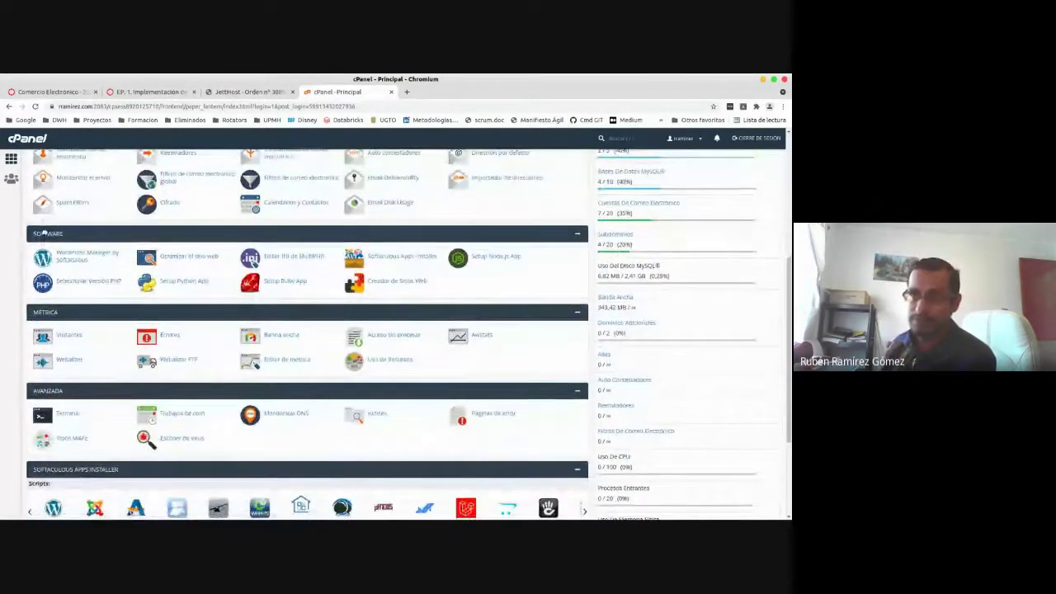
pyautogui.scroll(-1, 104, 359)
pyautogui.scroll(-2, 69, 212)
pyautogui.scroll(2, 69, 212)
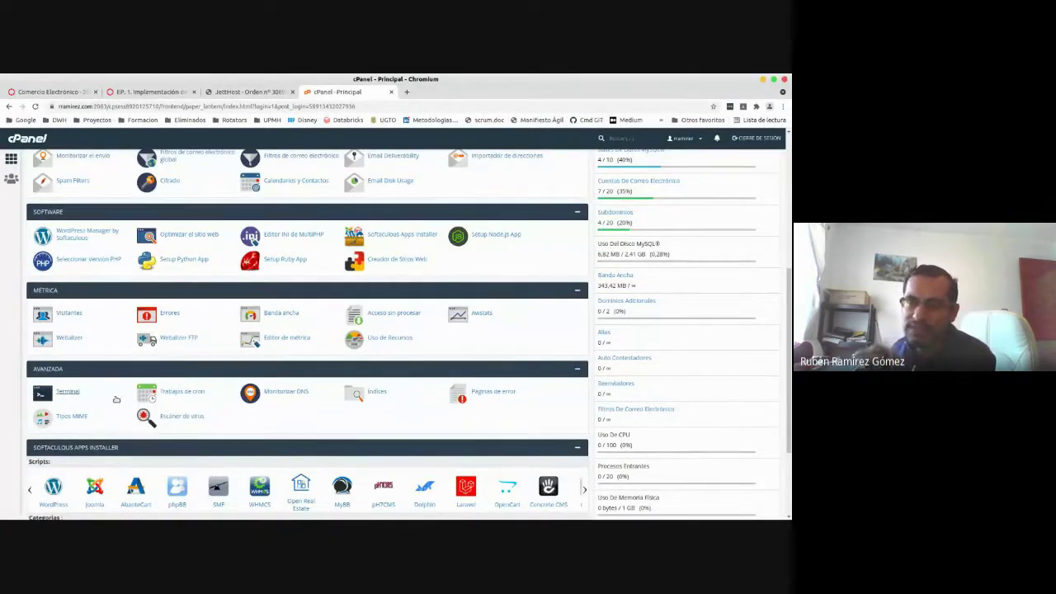
pyautogui.scroll(-3, 117, 399)
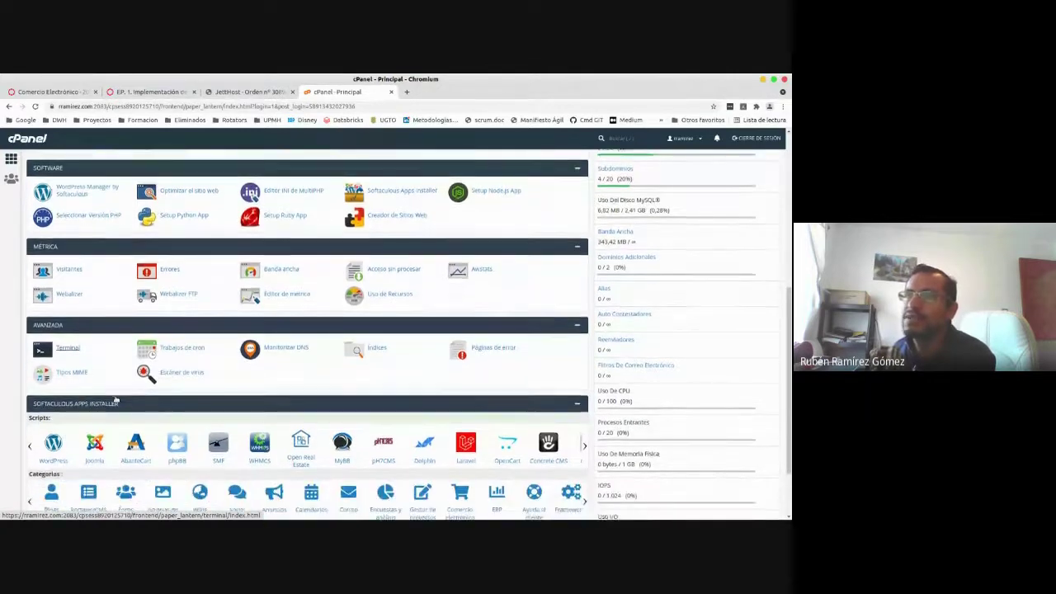
pyautogui.scroll(1, 116, 399)
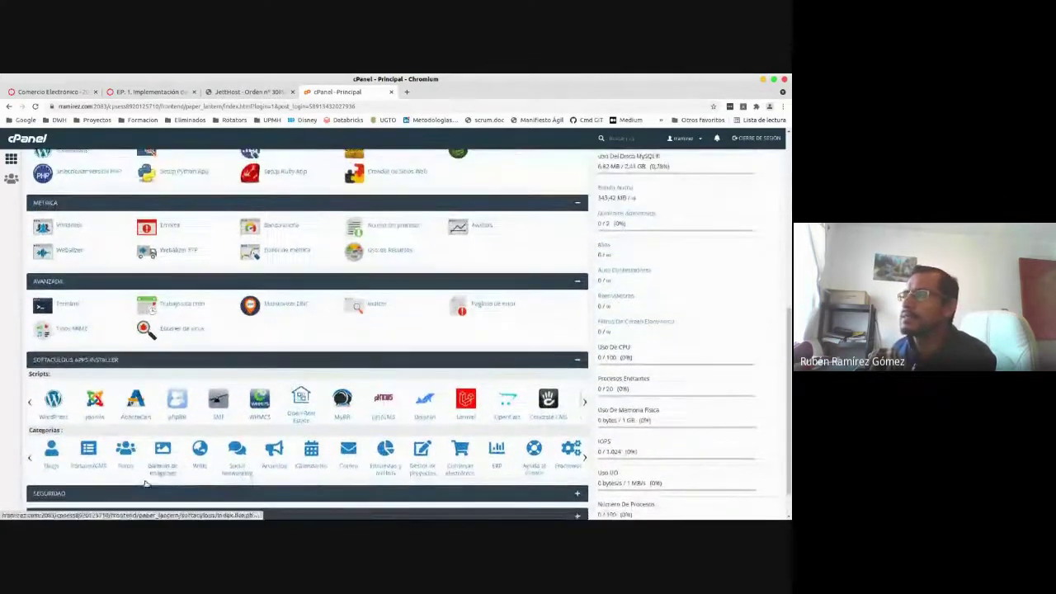
pyautogui.scroll(-1, 103, 453)
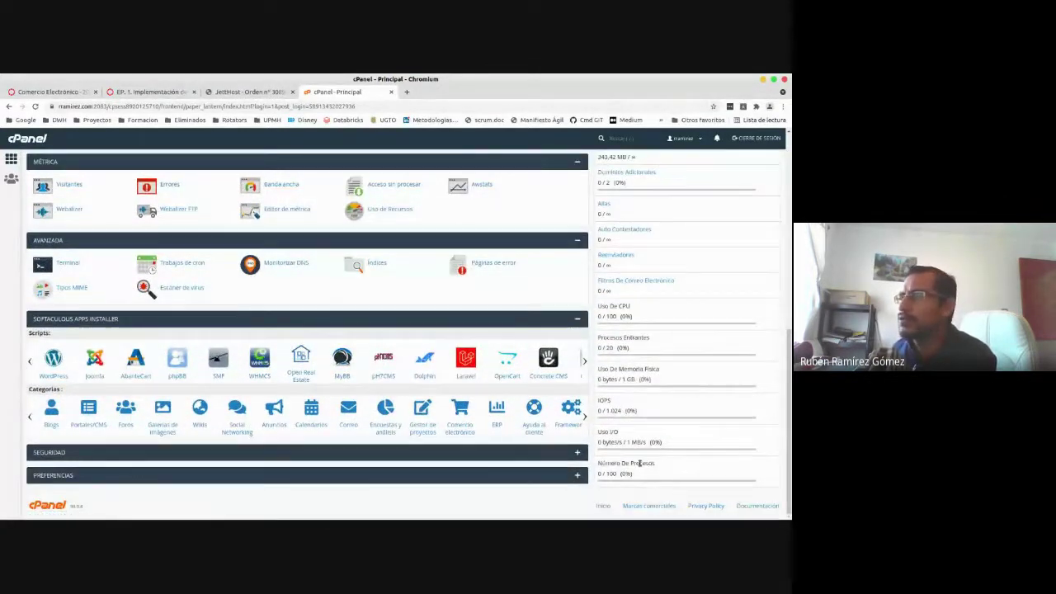
# Expand the Seguridad group, then scroll back up to the Dominios section with Subdominios.
pyautogui.click(578, 453)
pyautogui.scroll(-1, 353, 468)
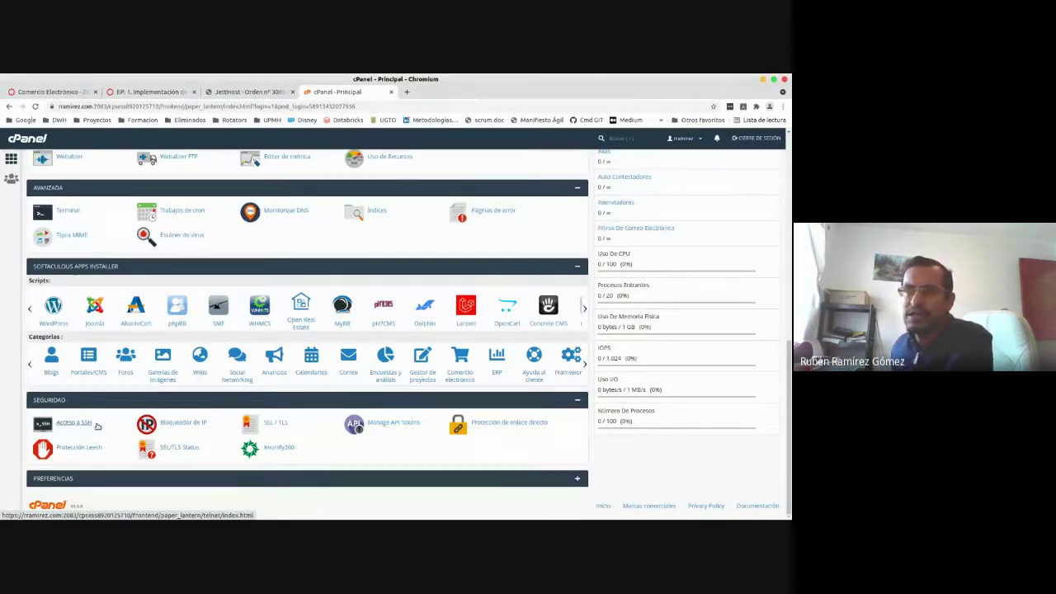
pyautogui.scroll(4, 464, 453)
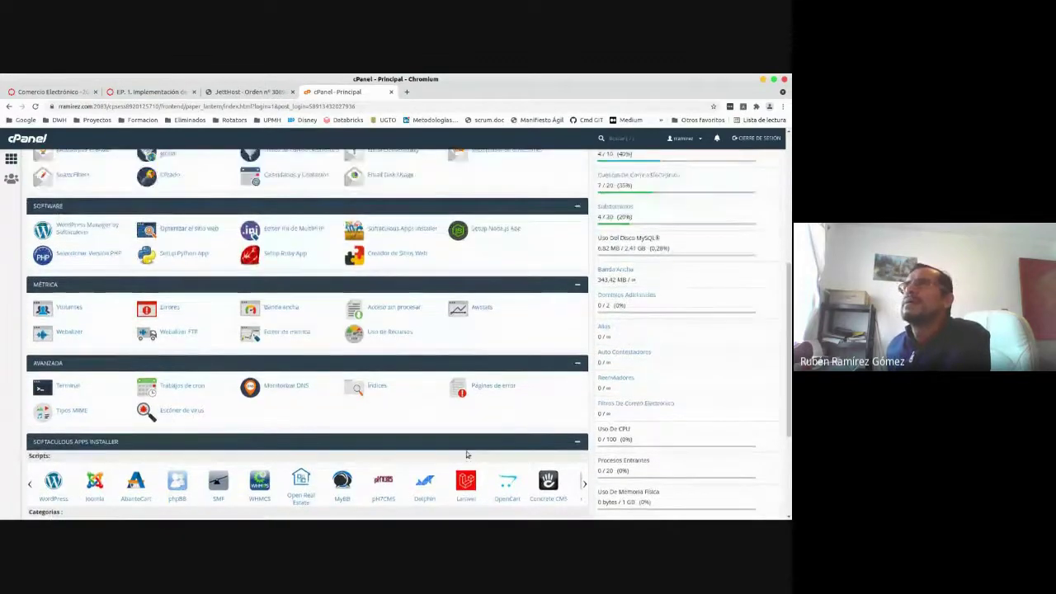
pyautogui.scroll(3, 466, 453)
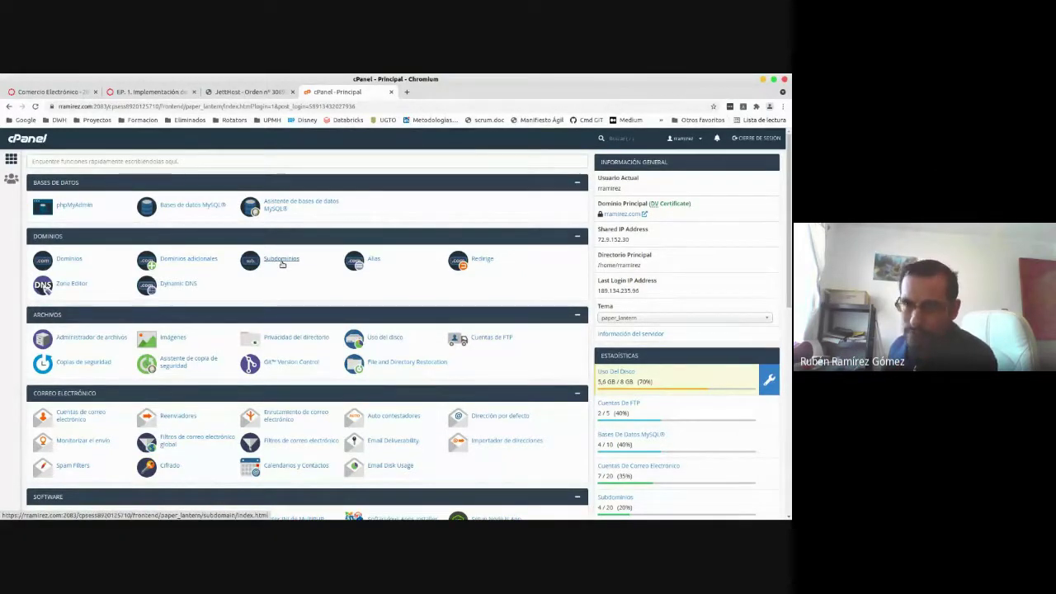
# In Subdominios, enter los-mejores on rramirez.com, keep the suggested root directory, and click Crear.
pyautogui.click(281, 262)
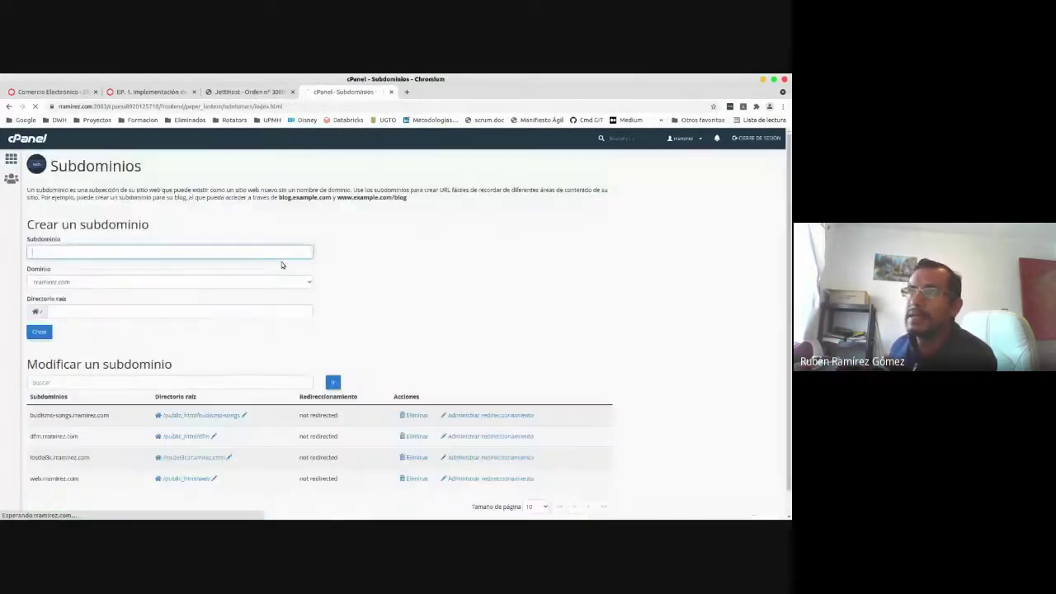
pyautogui.click(40, 253)
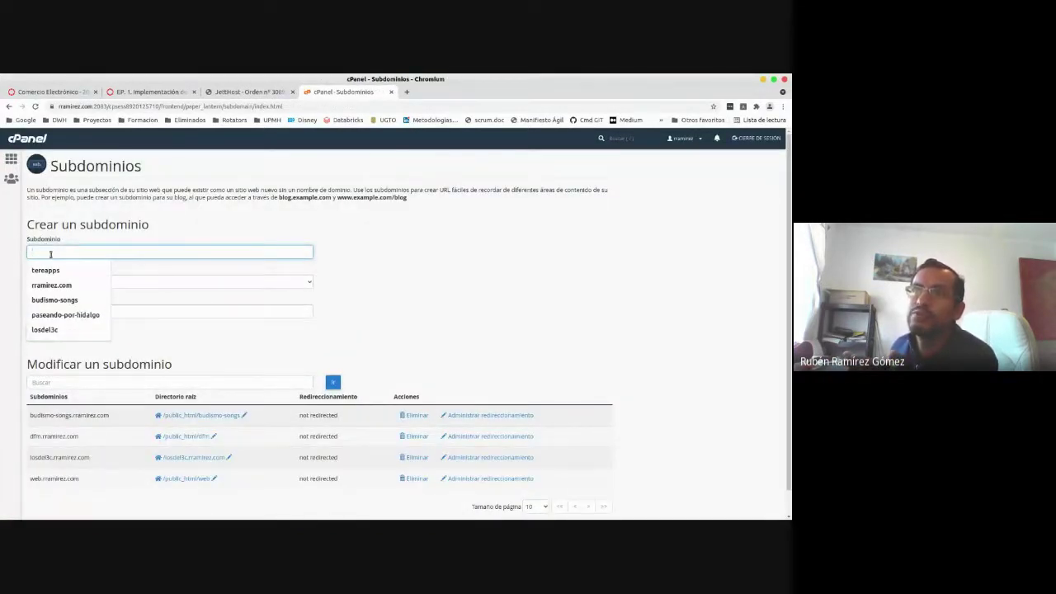
pyautogui.click(65, 242)
pyautogui.click(59, 252)
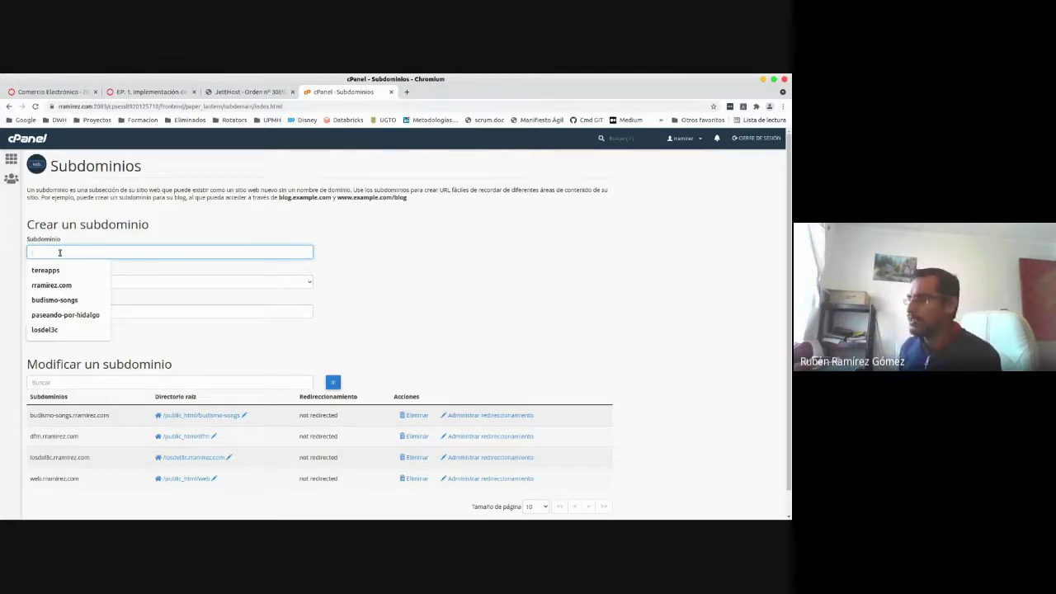
pyautogui.write('los')
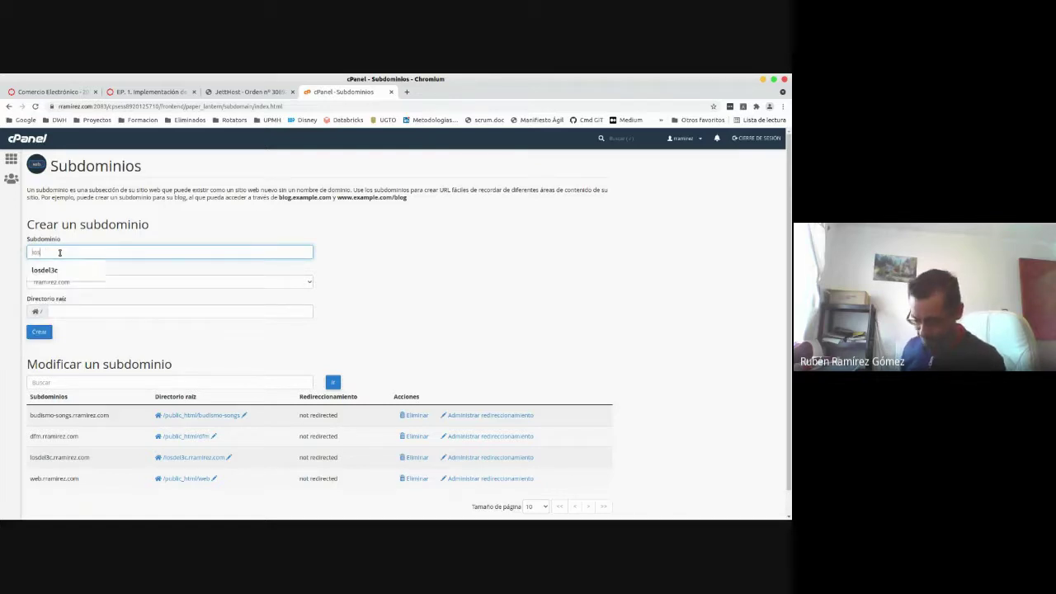
pyautogui.write('-mejores')
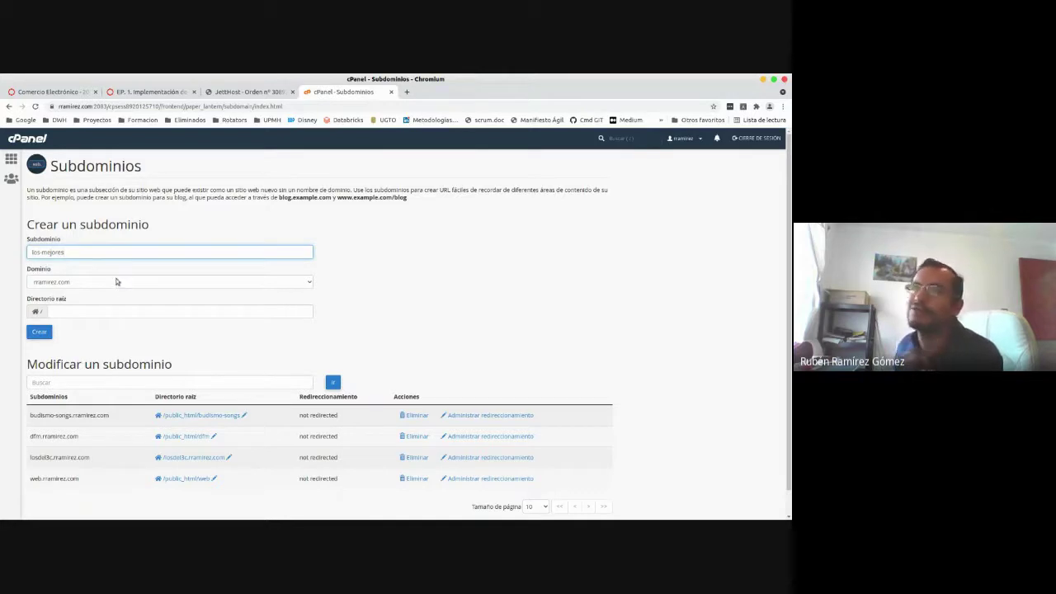
pyautogui.click(394, 257)
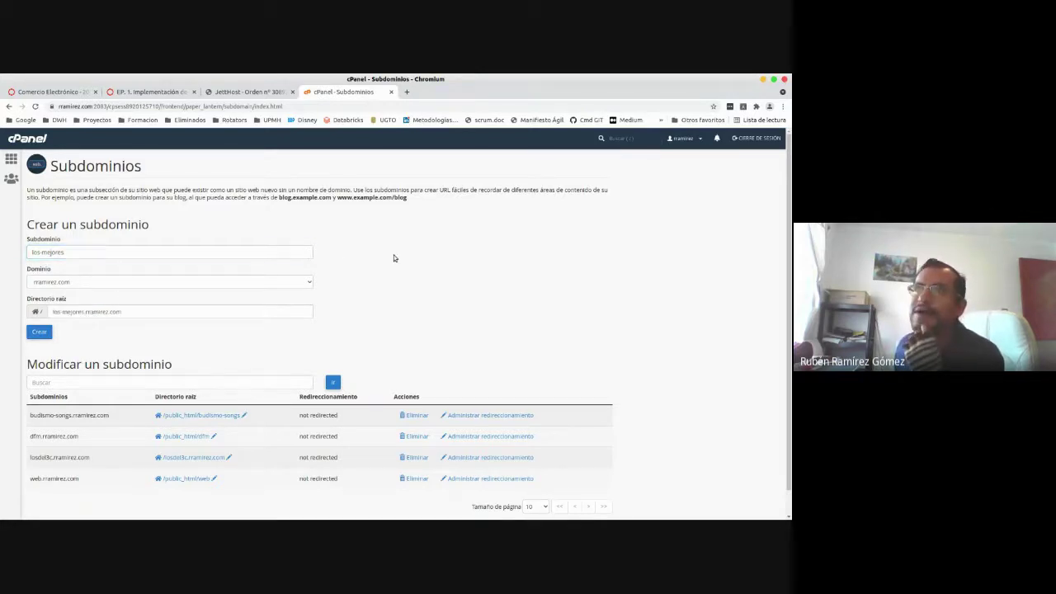
pyautogui.click(52, 284)
pyautogui.click(60, 290)
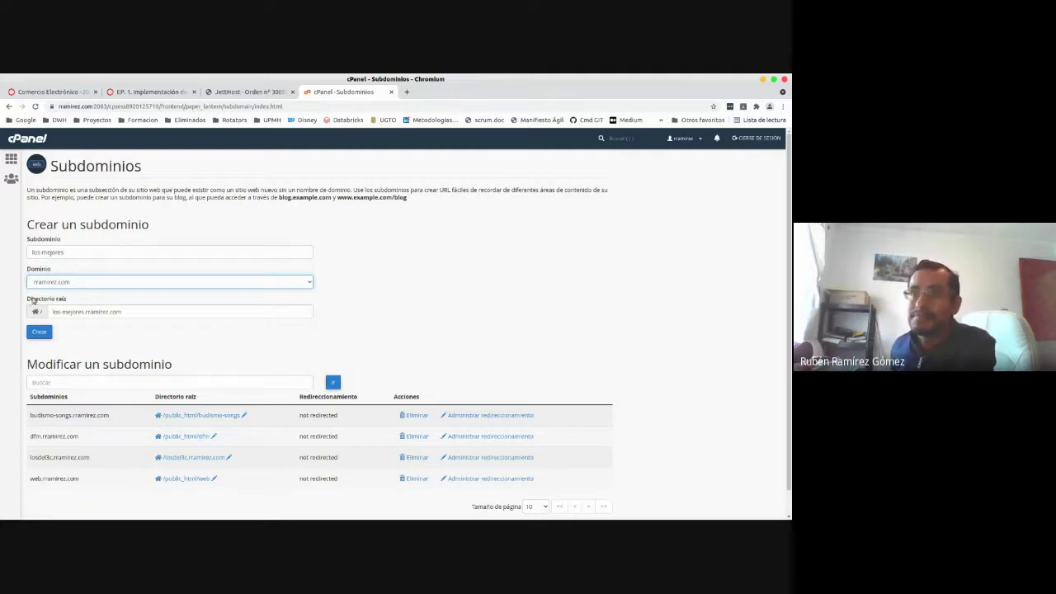
pyautogui.click(58, 314)
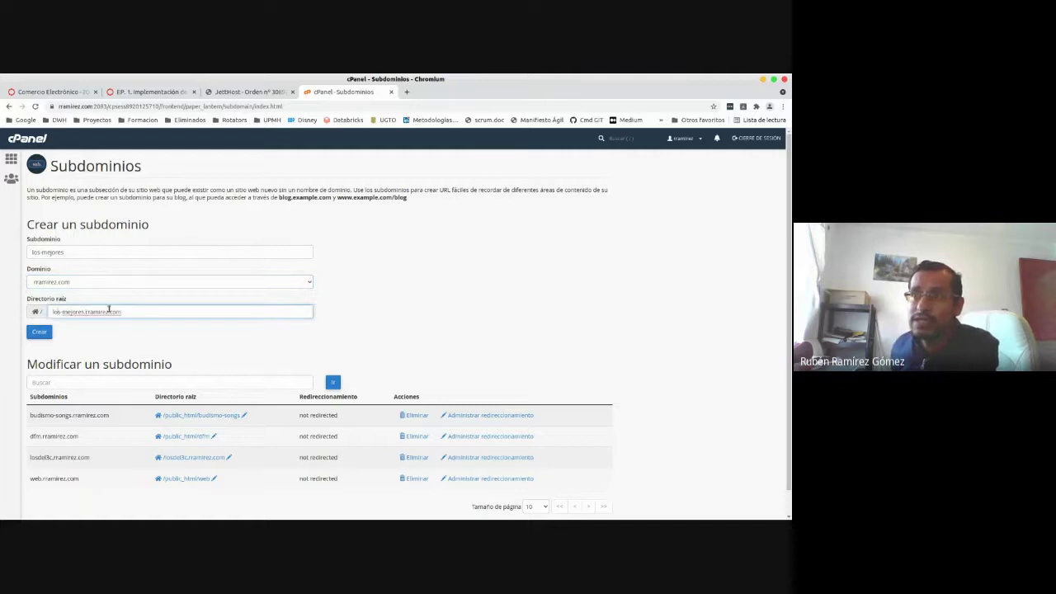
pyautogui.click(124, 335)
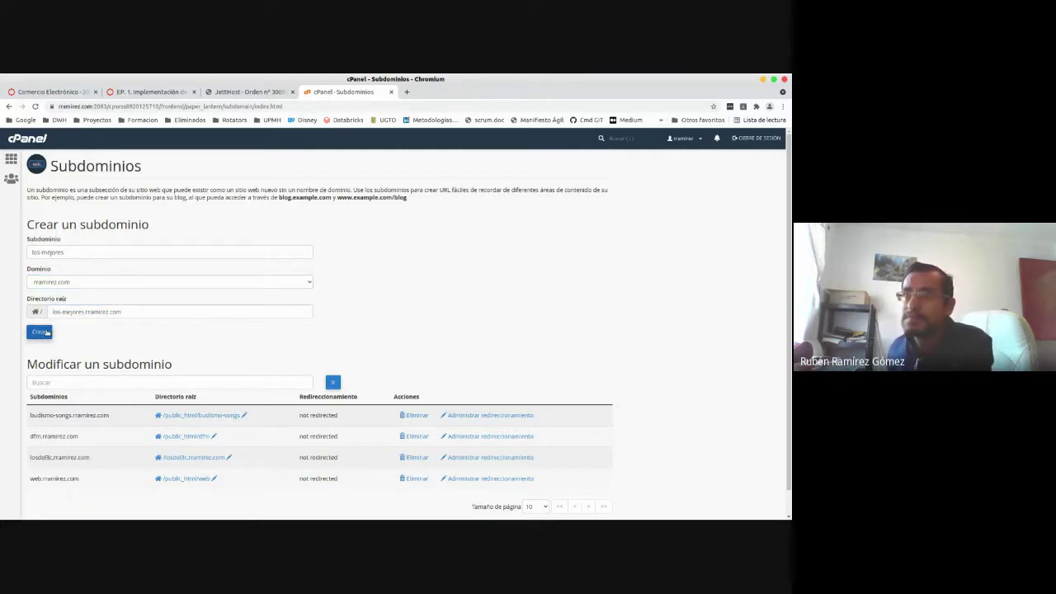
pyautogui.click(39, 331)
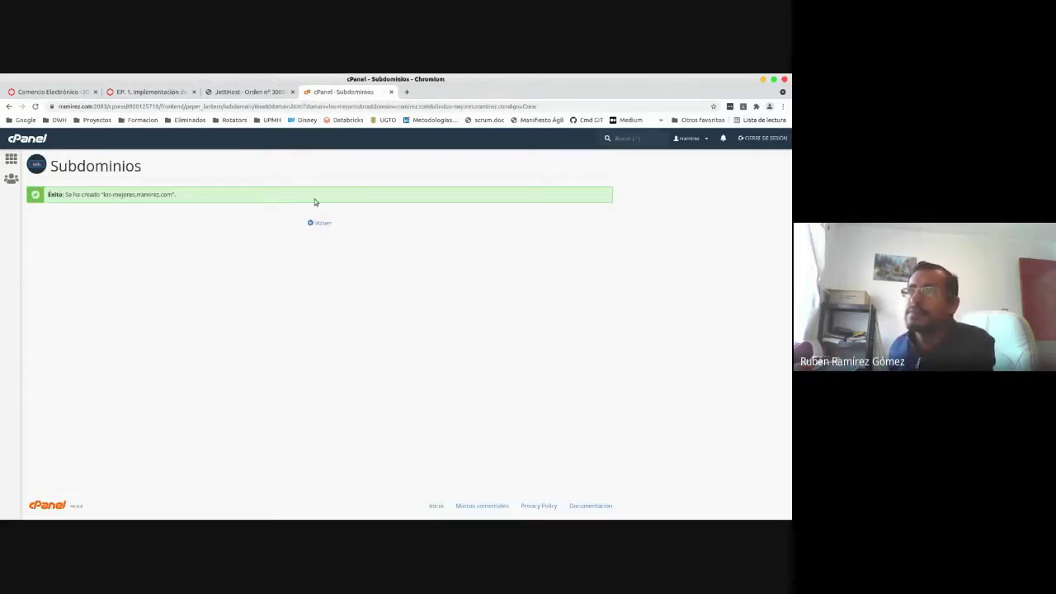
# Go back to the subdomain table and select the full los-mejores.rramirez.com name to copy.
pyautogui.click(323, 223)
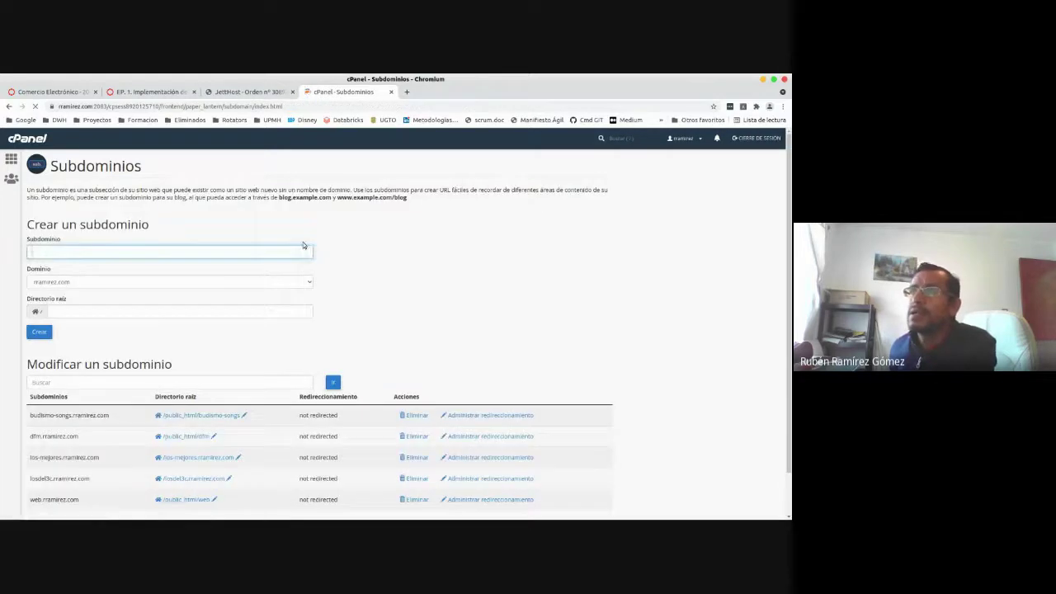
pyautogui.scroll(-1, 190, 364)
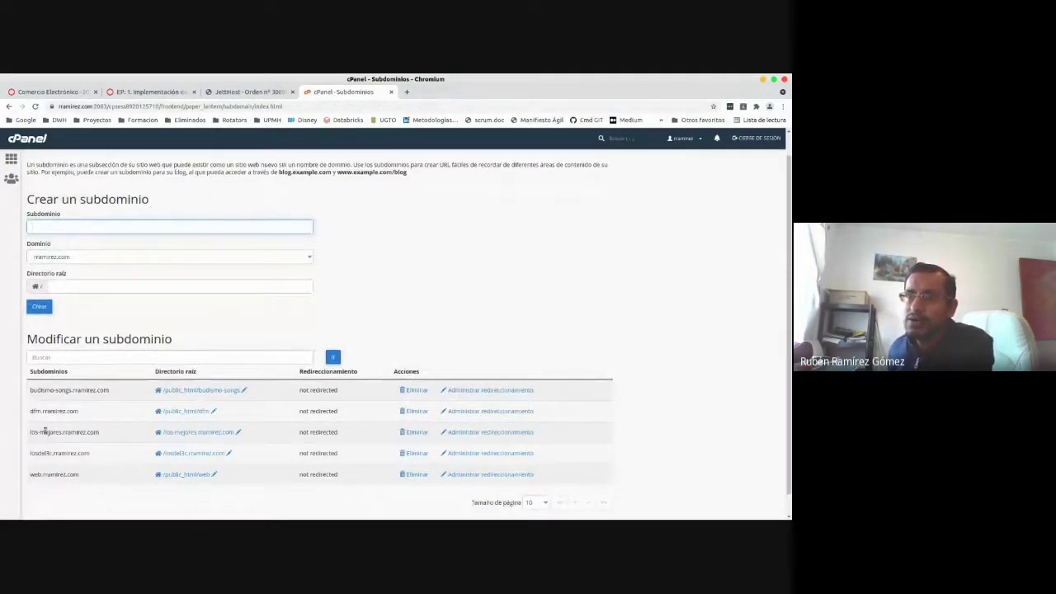
pyautogui.moveTo(27, 436); pyautogui.dragTo(113, 435)
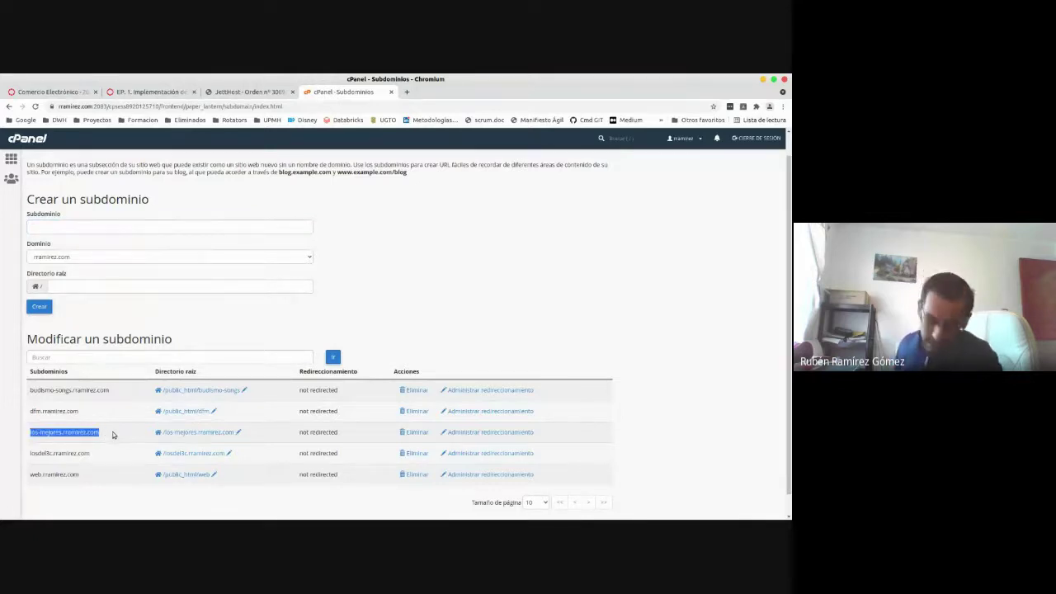
pyautogui.click(113, 435)
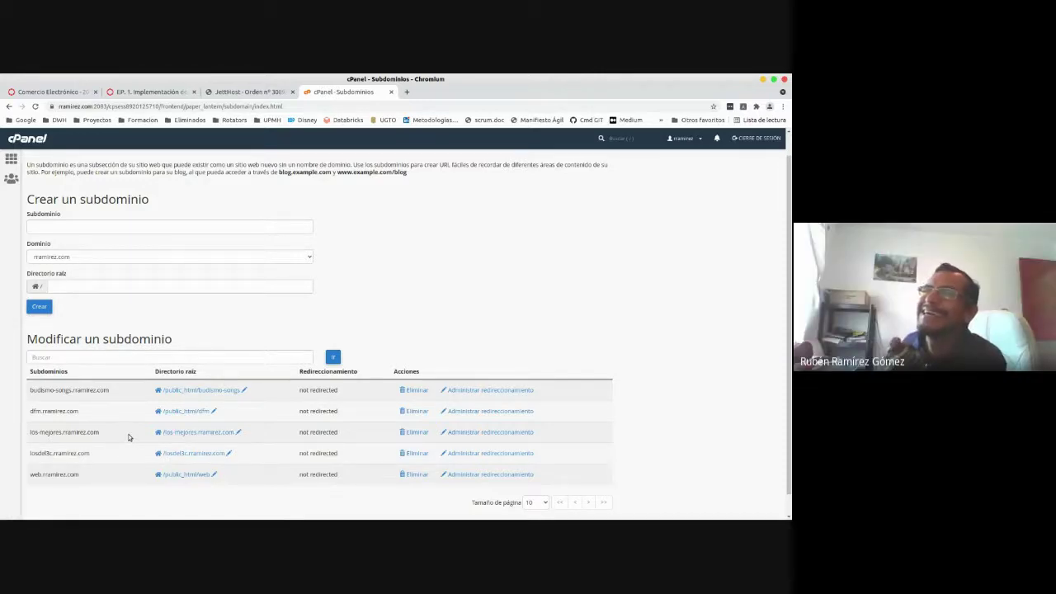
pyautogui.tripleClick(79, 434)
pyautogui.hotkey('ctrl', 'c')
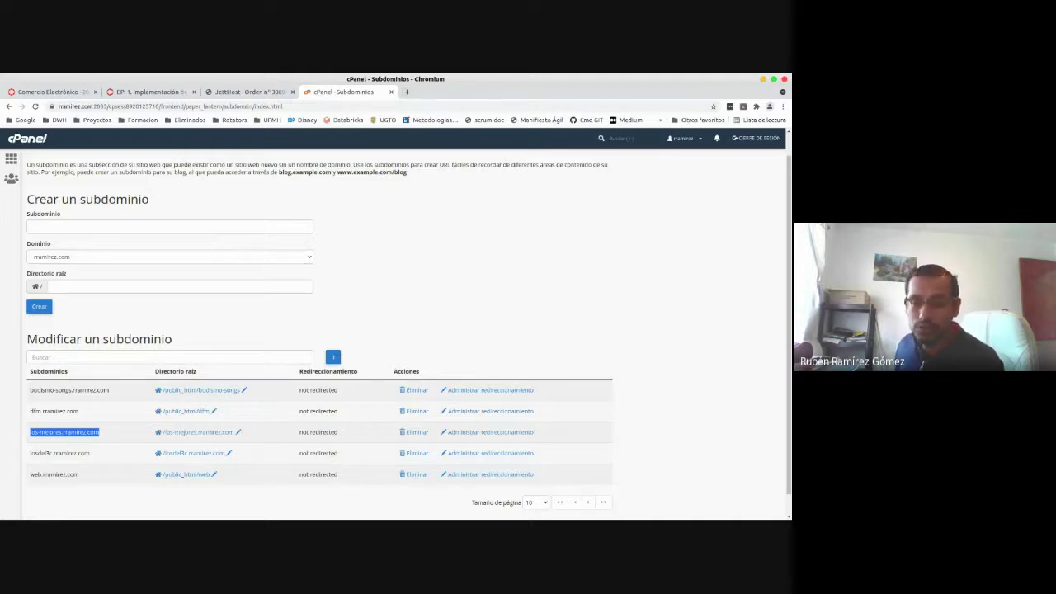
pyautogui.hotkey('alt', 'Tab')
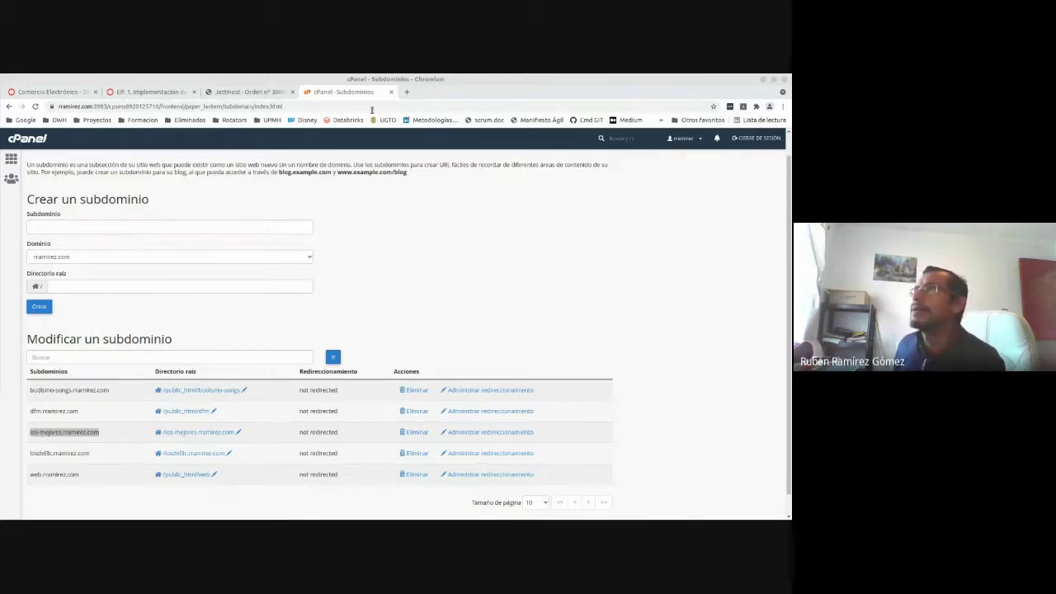
# Load los-mejores.rramirez.com in a new browser tab, which shows 403 Forbidden.
pyautogui.click(408, 91)
pyautogui.click(397, 106)
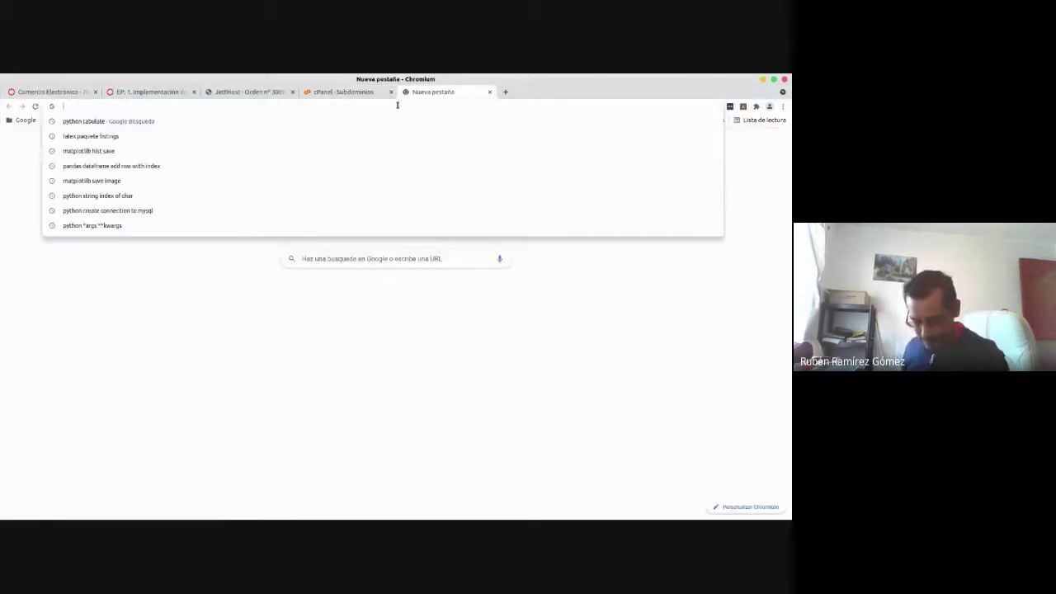
pyautogui.hotkey('ctrl', 'v')
pyautogui.press('Return')
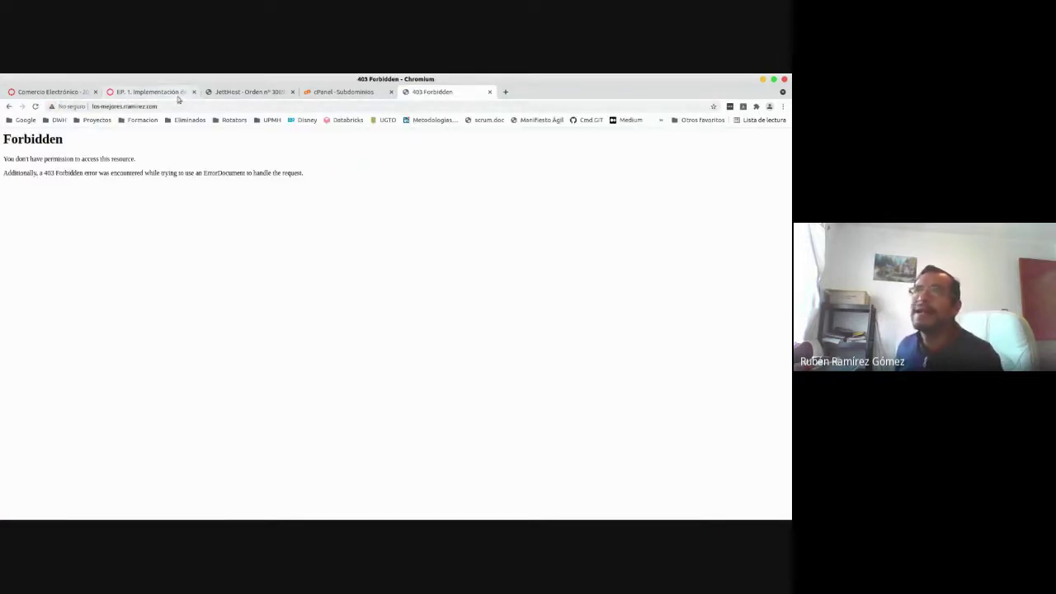
# Select the subdomain address, then return to the cPanel Subdominios tab.
pyautogui.click(186, 106)
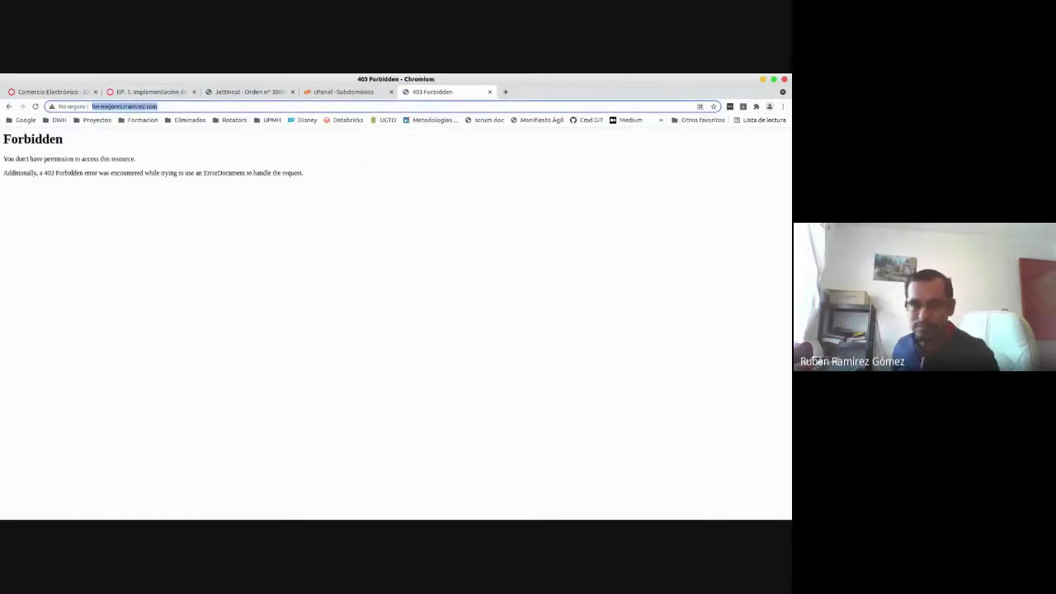
pyautogui.hotkey('alt', 'Tab')
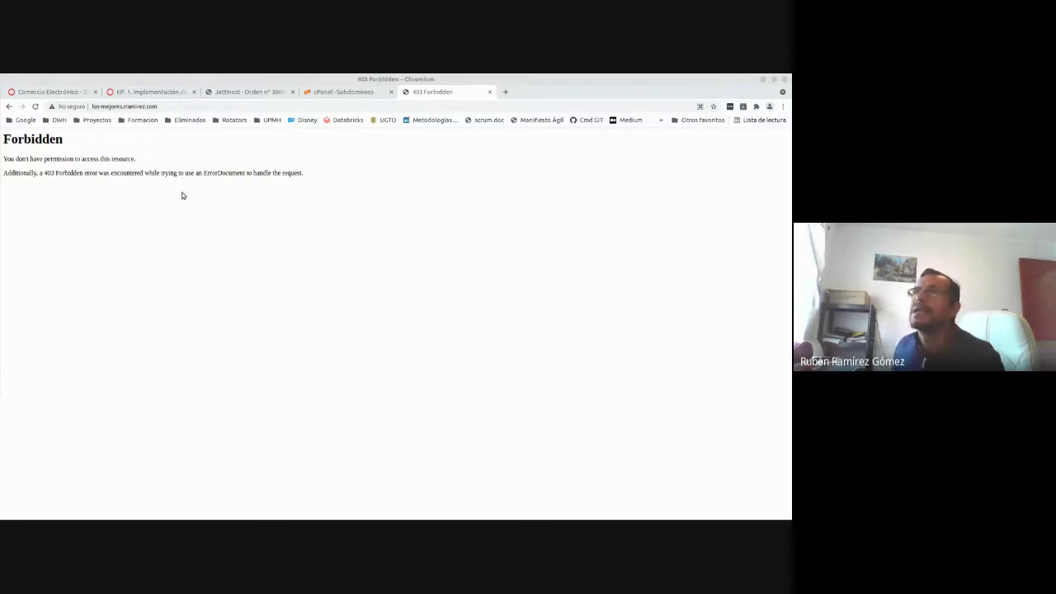
pyautogui.click(132, 243)
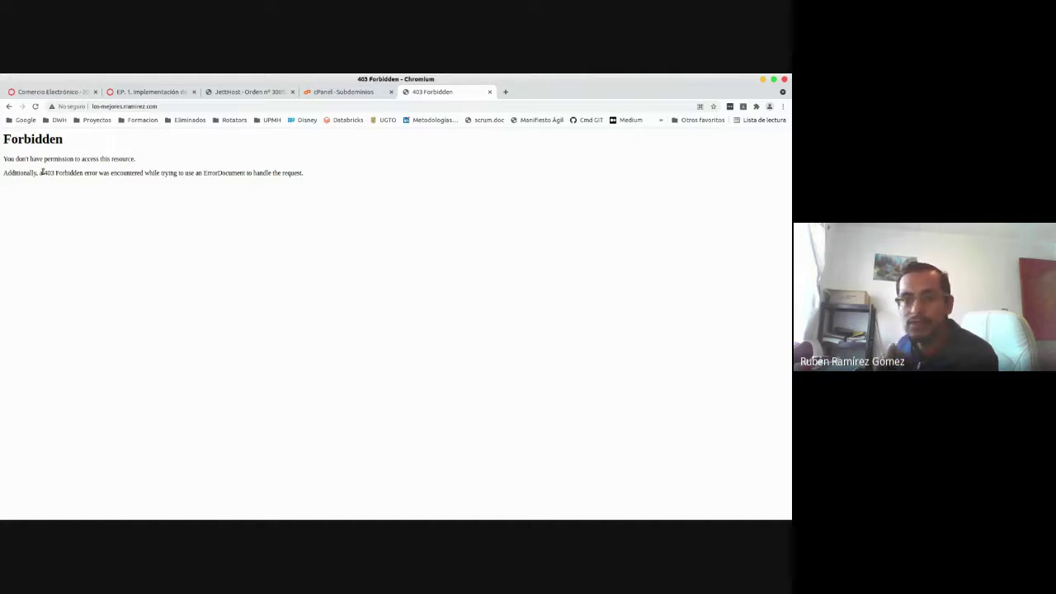
pyautogui.hotkey('alt', 'Tab')
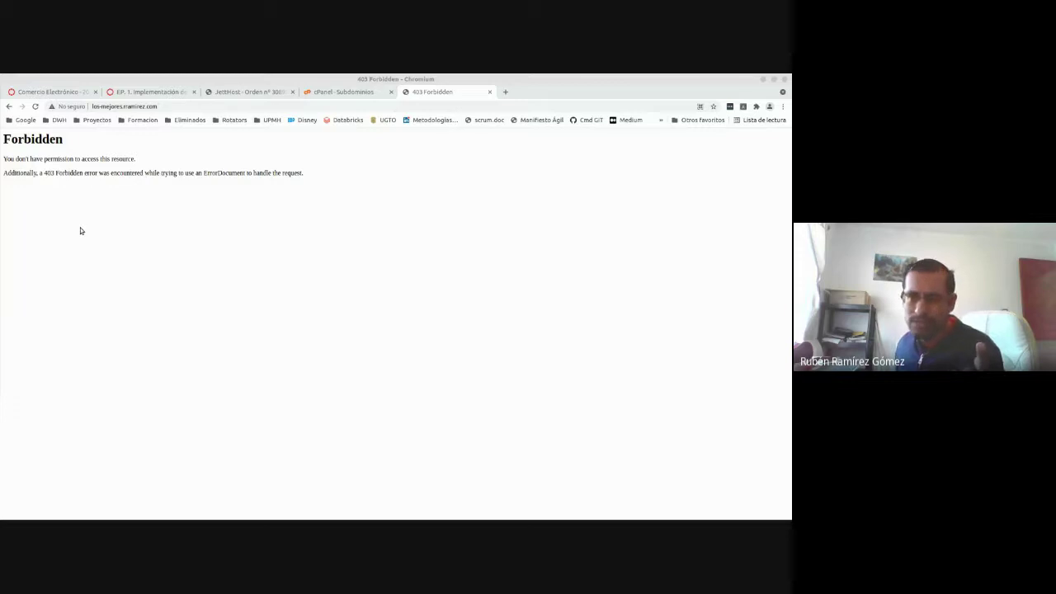
pyautogui.click(341, 92)
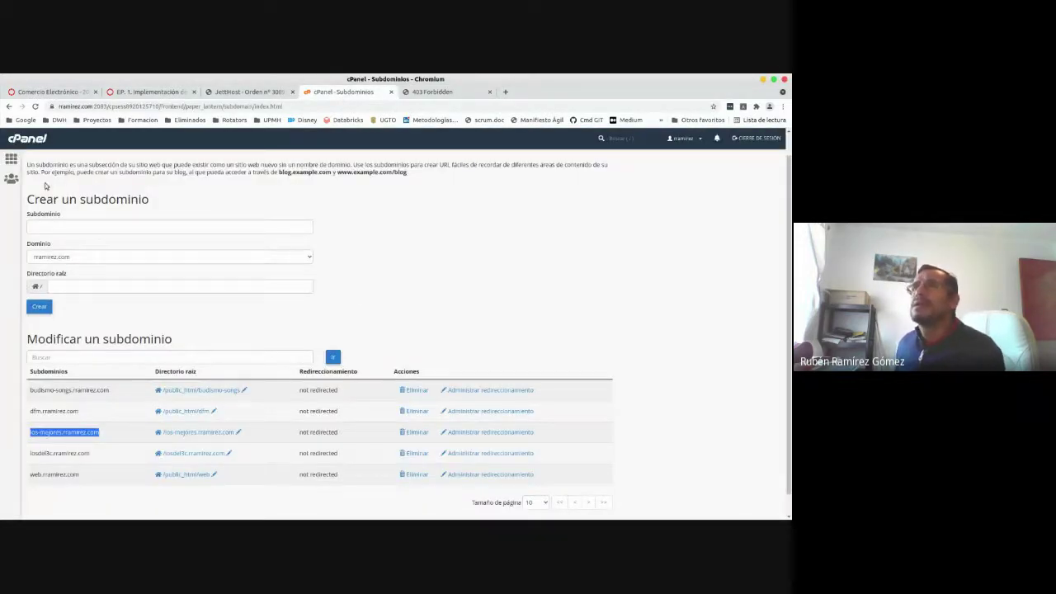
# Go to the cPanel home page and open WordPress under Softaculous Apps Installer.
pyautogui.click(11, 159)
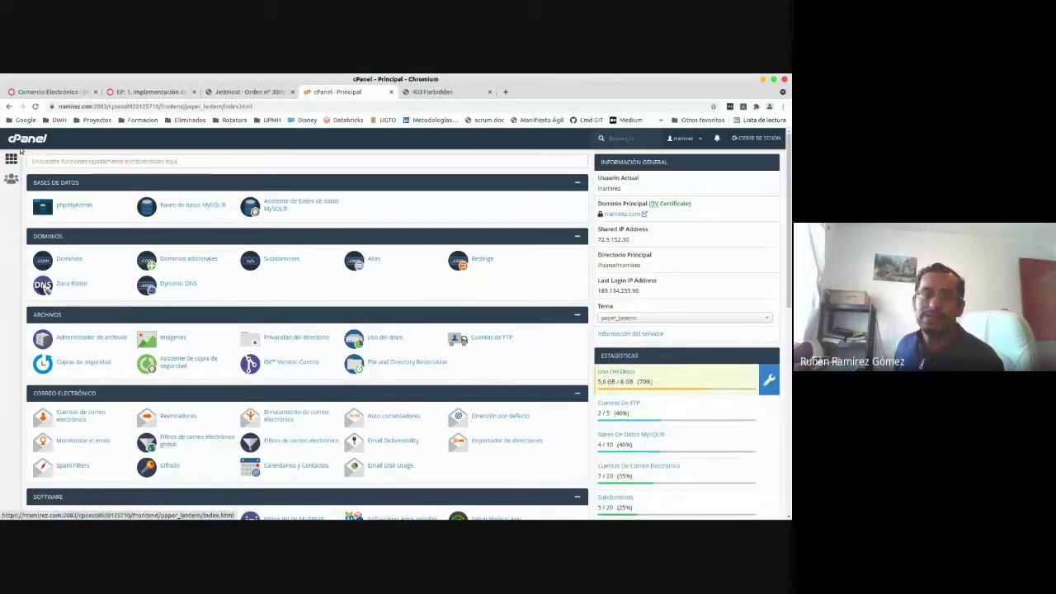
pyautogui.scroll(-3, 198, 337)
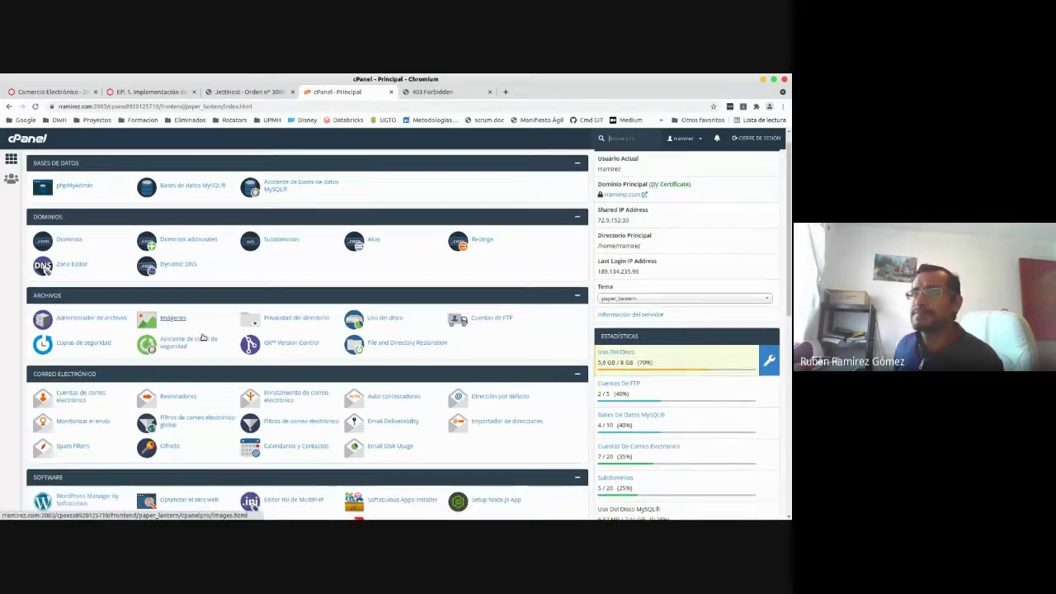
pyautogui.scroll(-5, 202, 336)
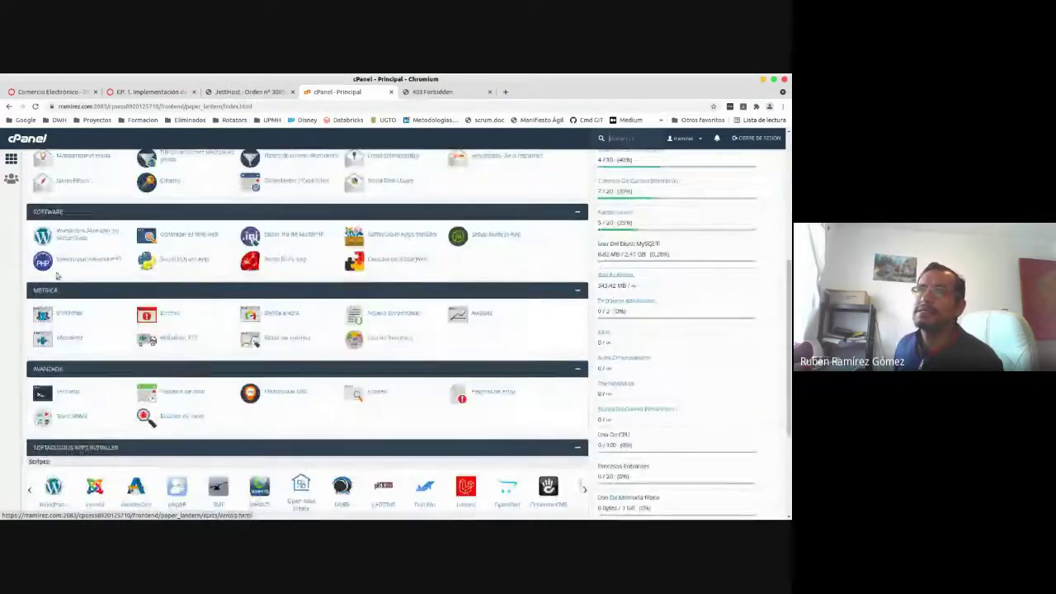
pyautogui.scroll(-2, 66, 286)
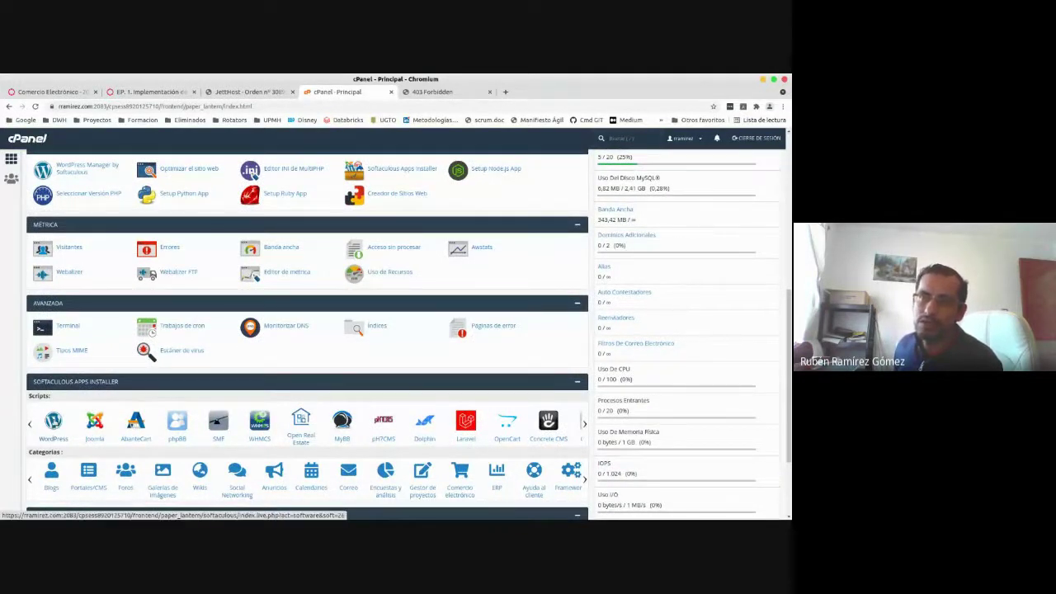
pyautogui.click(53, 423)
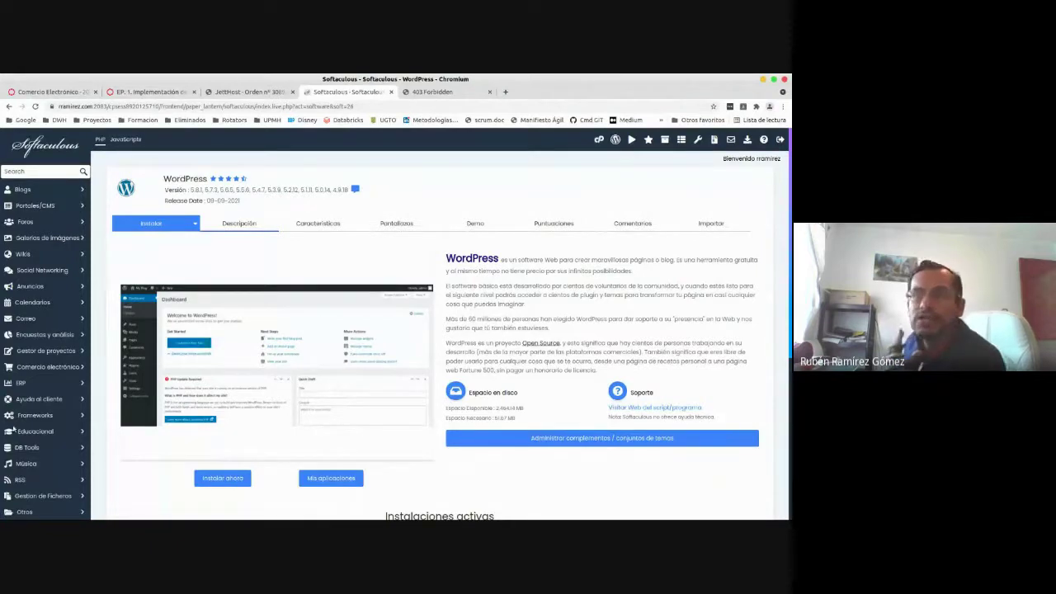
# Scroll through the Softaculous WordPress page showing version 5.8.1 released 09-09-2021.
pyautogui.scroll(-2, 47, 432)
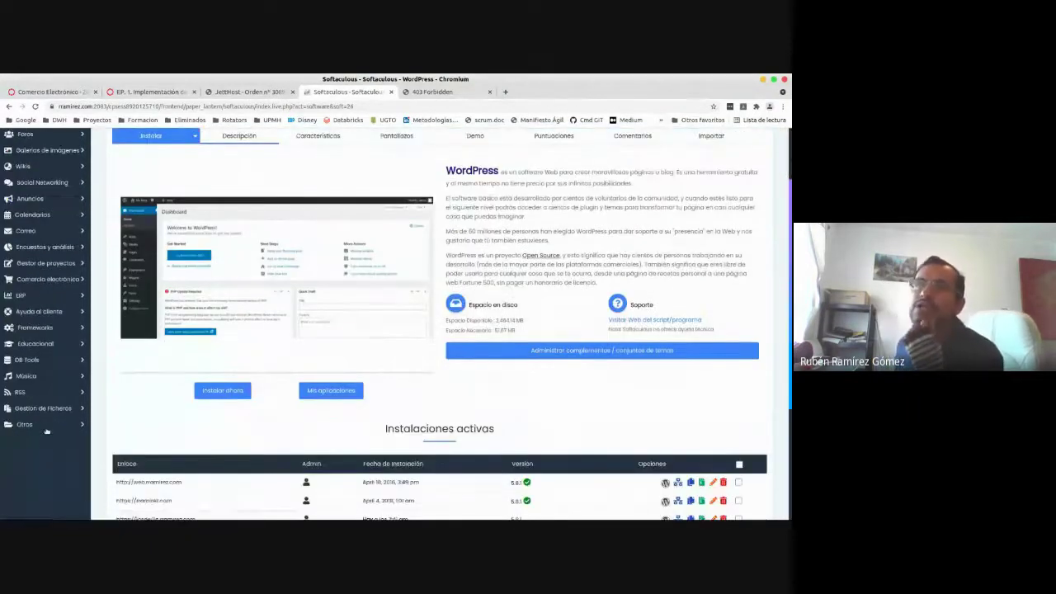
pyautogui.scroll(1, 48, 427)
pyautogui.scroll(-1, 49, 420)
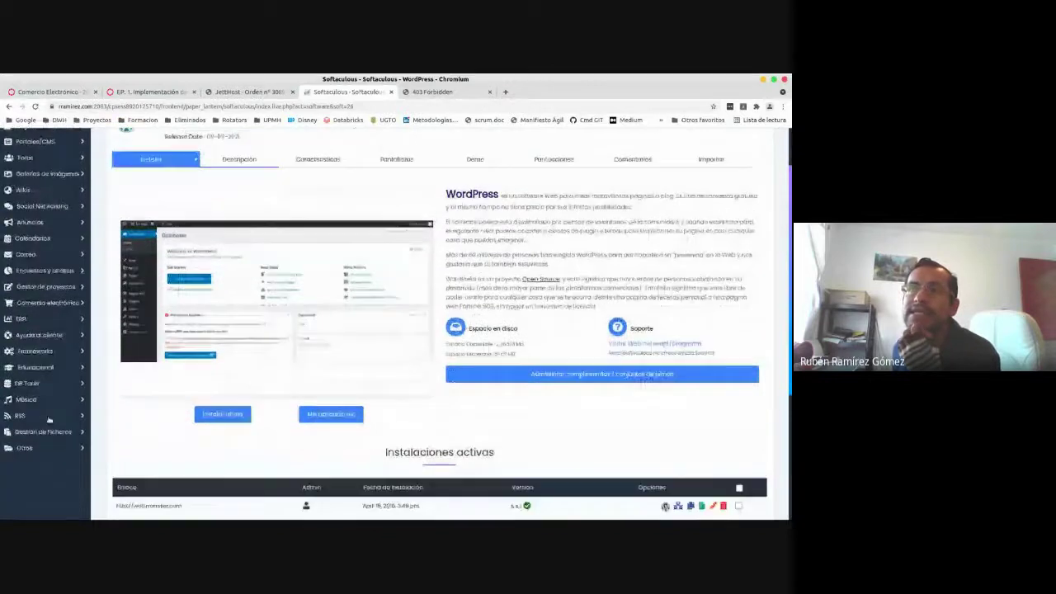
pyautogui.scroll(2, 46, 314)
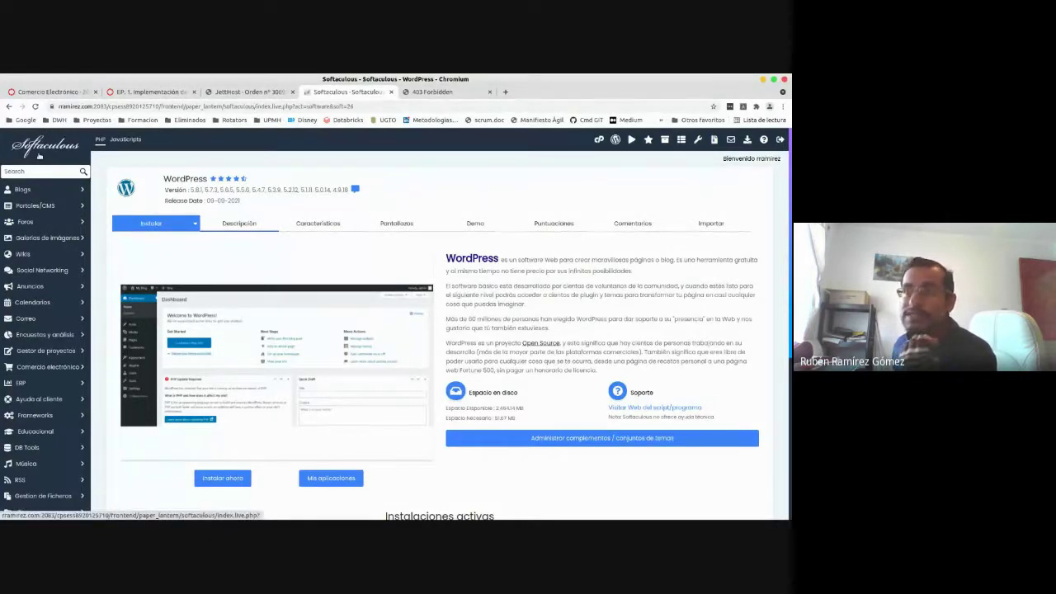
# Expand the Portales/CMS script category in the Softaculous sidebar and browse its list.
pyautogui.click(82, 206)
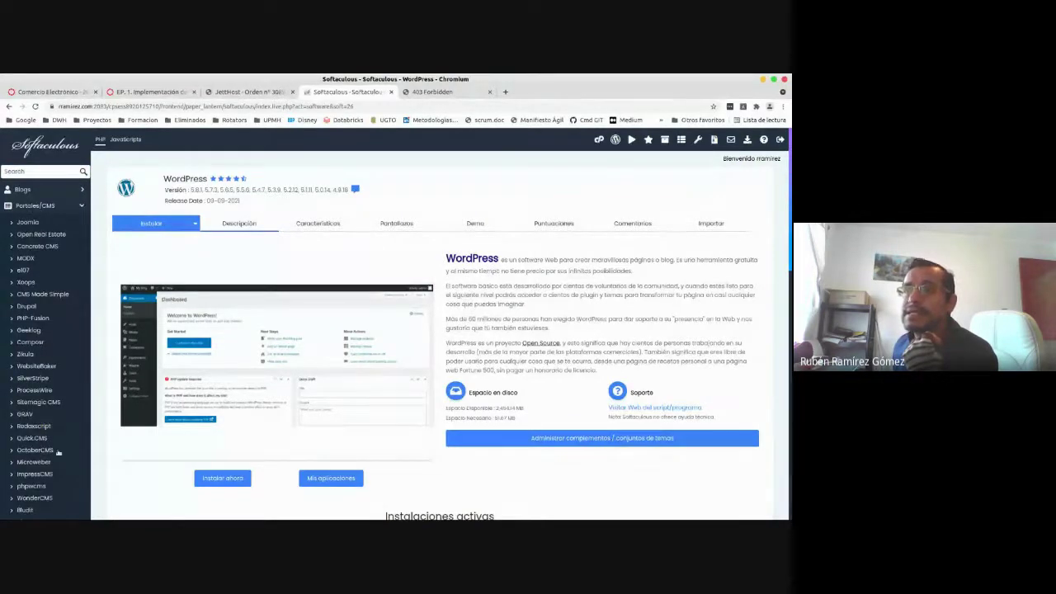
pyautogui.scroll(-2, 58, 452)
pyautogui.scroll(-5, 58, 453)
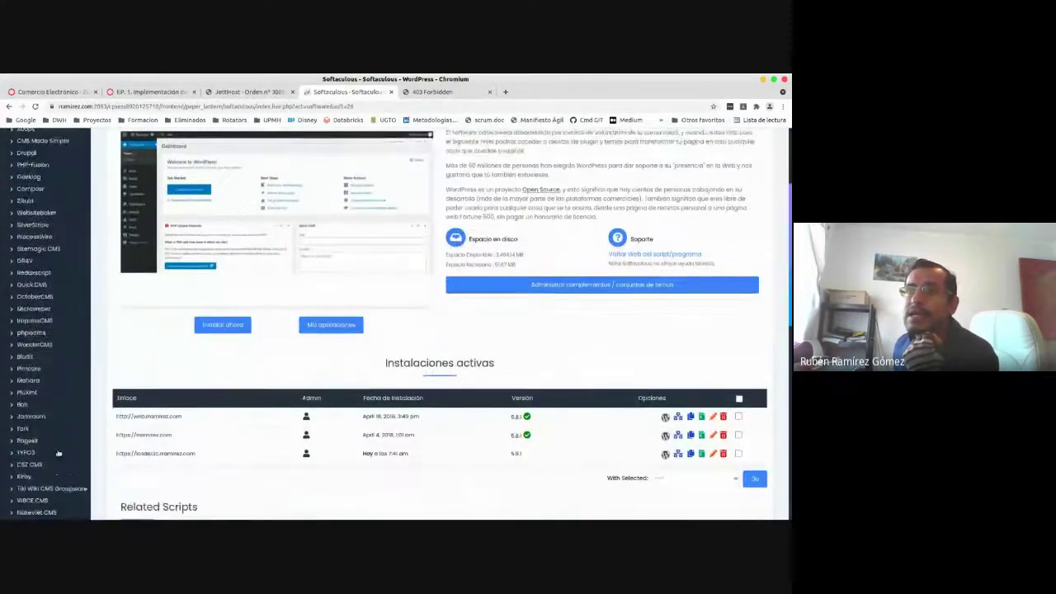
pyautogui.scroll(-3, 57, 453)
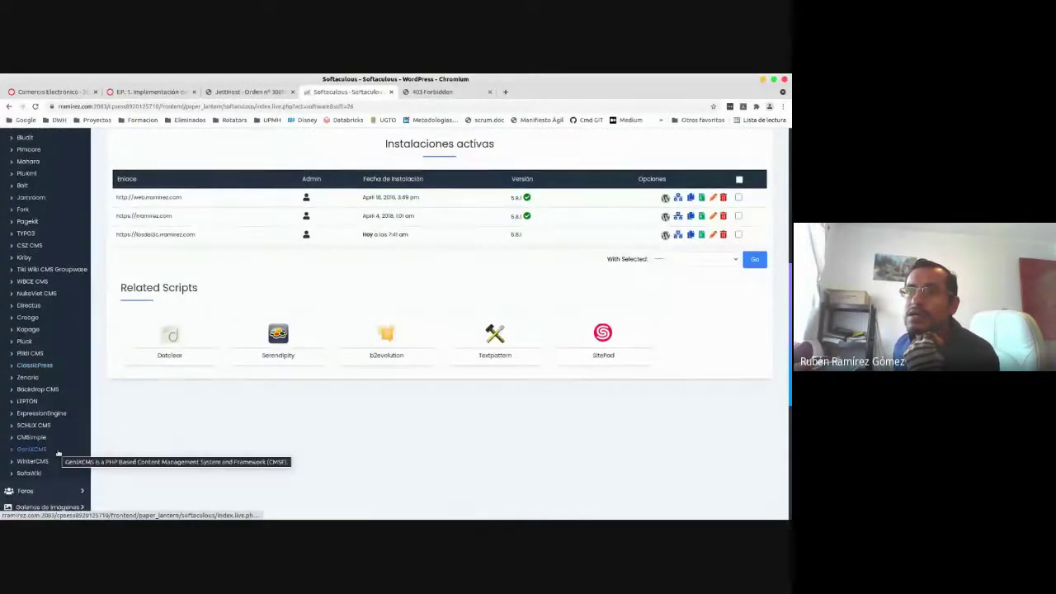
pyautogui.scroll(-1, 58, 453)
pyautogui.scroll(1, 58, 453)
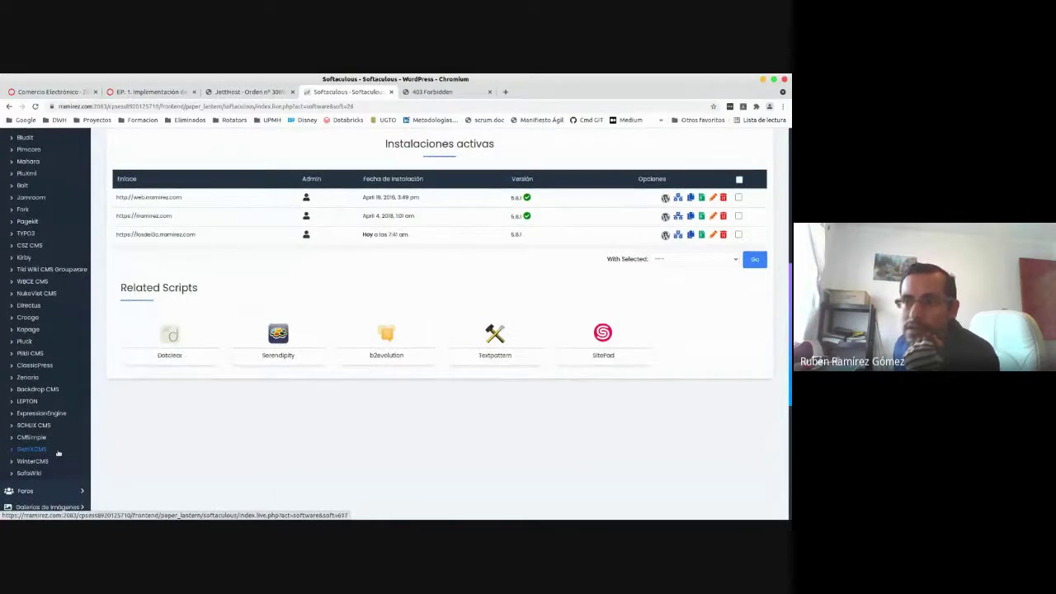
pyautogui.scroll(5, 58, 453)
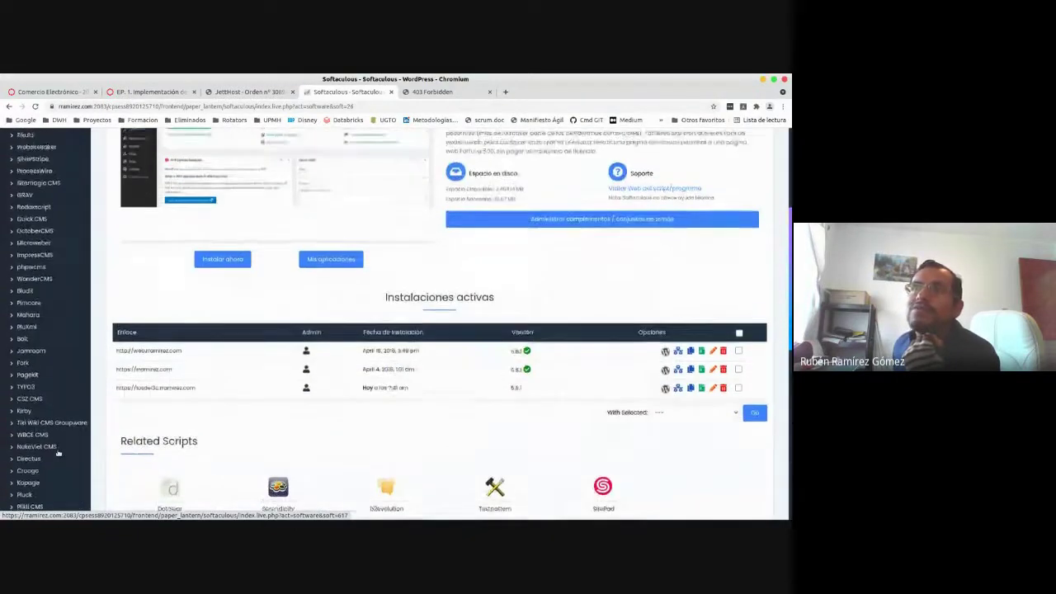
pyautogui.scroll(4, 58, 453)
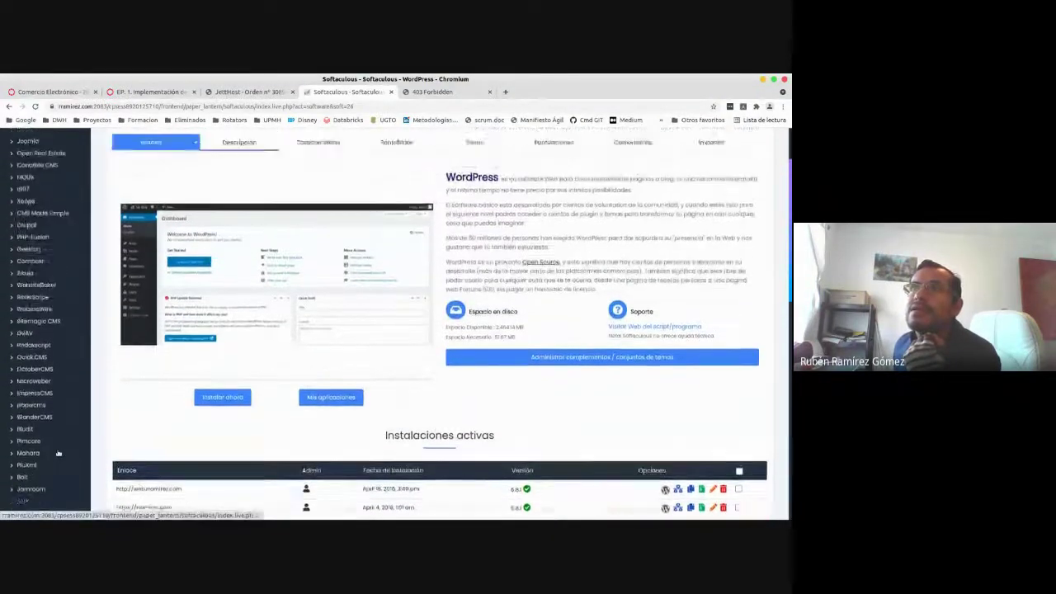
pyautogui.scroll(1, 57, 453)
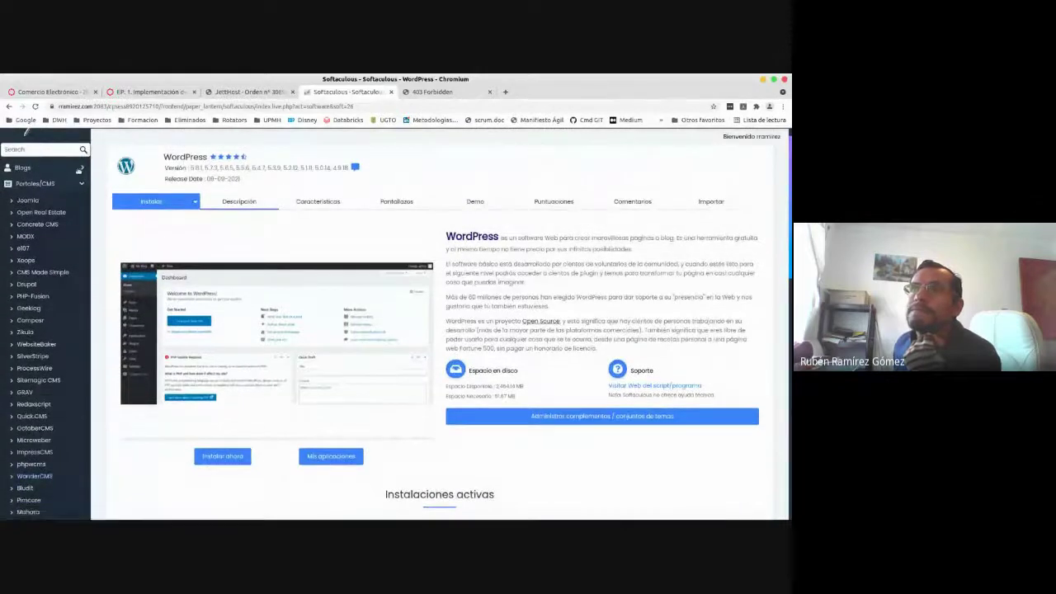
# Collapse the Portales/CMS and Blogs categories and scroll toward Instalar ahora.
pyautogui.click(81, 169)
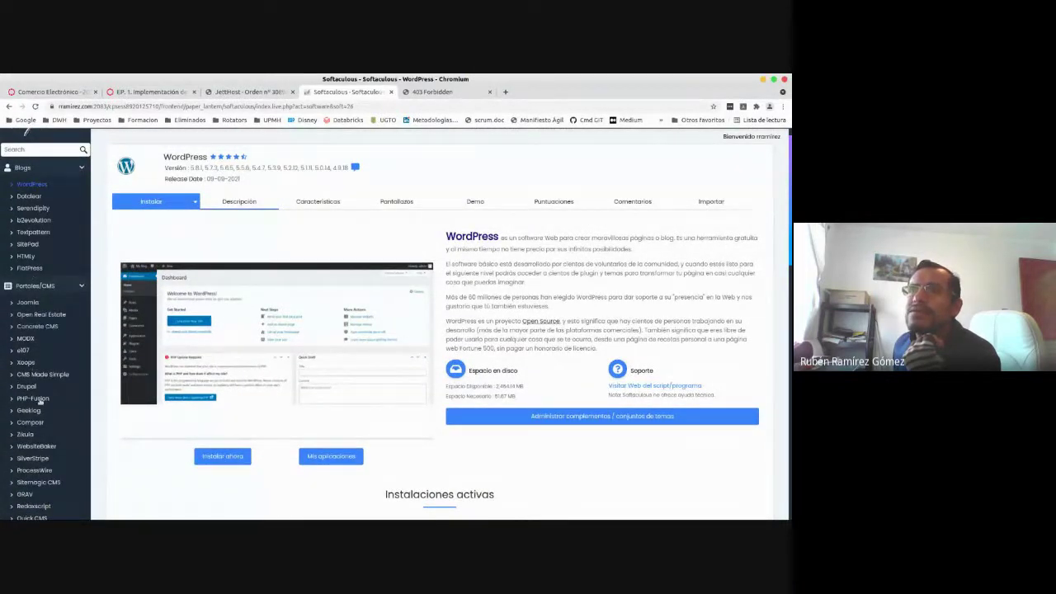
pyautogui.click(83, 286)
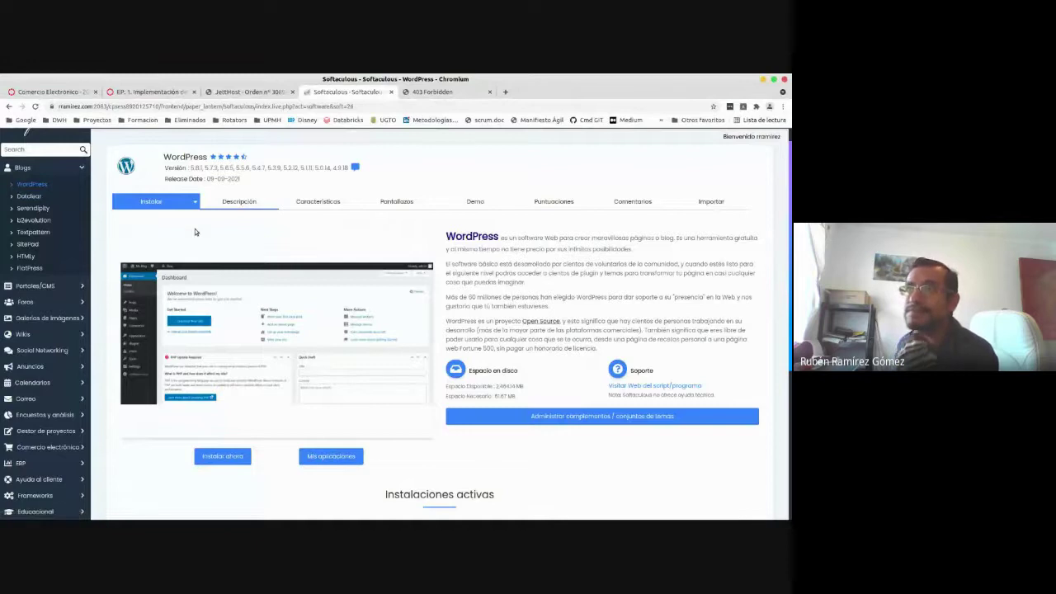
pyautogui.click(82, 169)
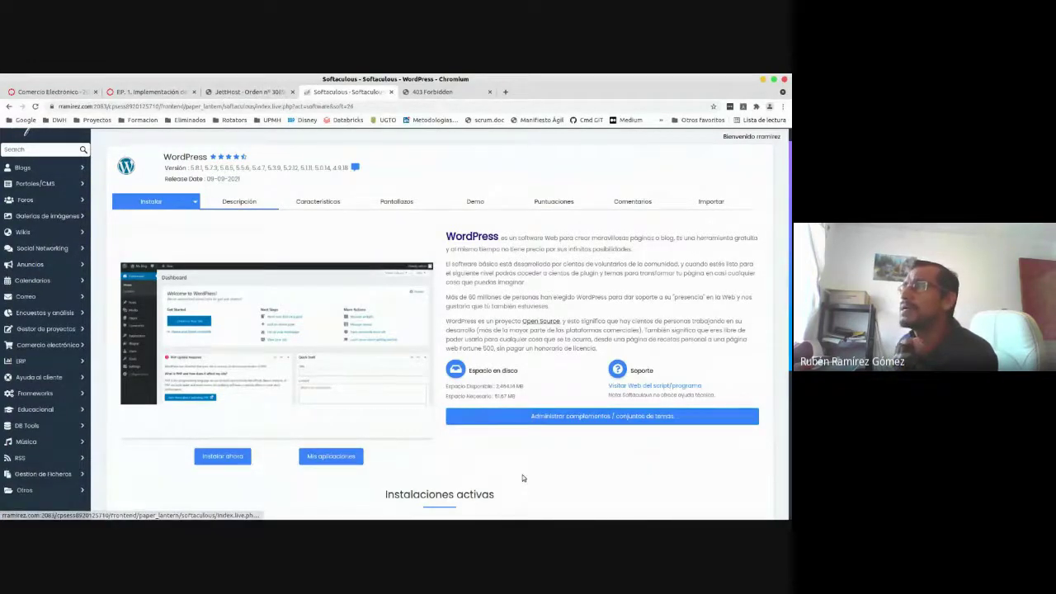
pyautogui.scroll(-1, 522, 474)
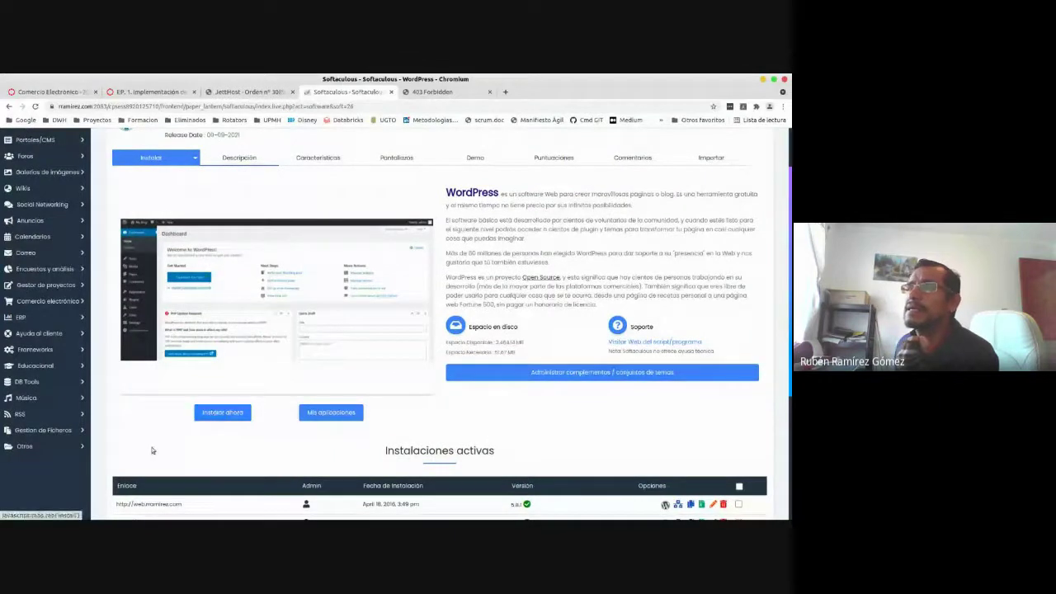
pyautogui.scroll(-1, 151, 448)
pyautogui.click(223, 390)
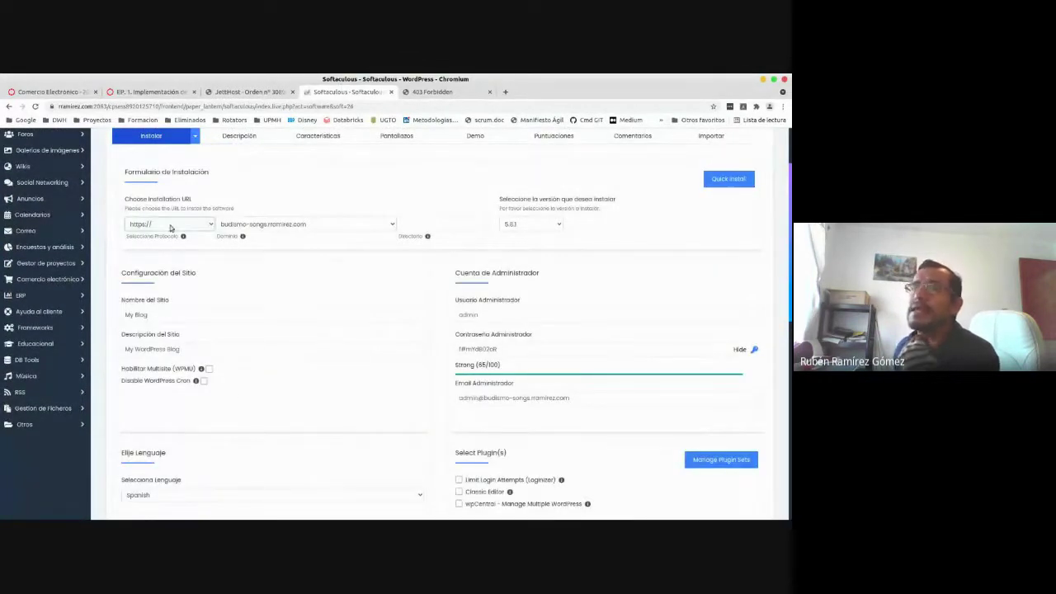
pyautogui.click(171, 227)
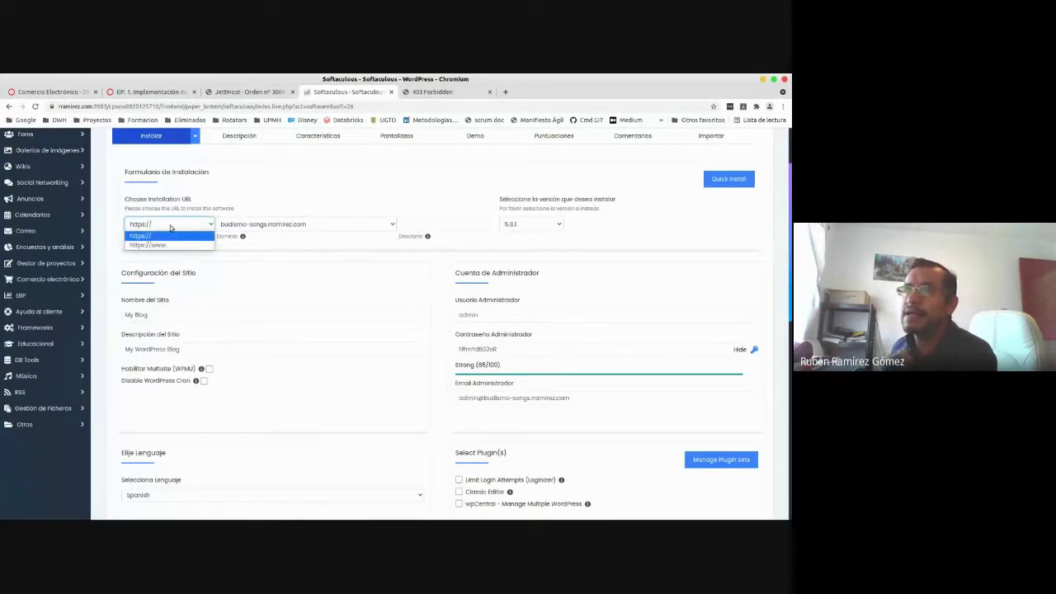
pyautogui.click(169, 229)
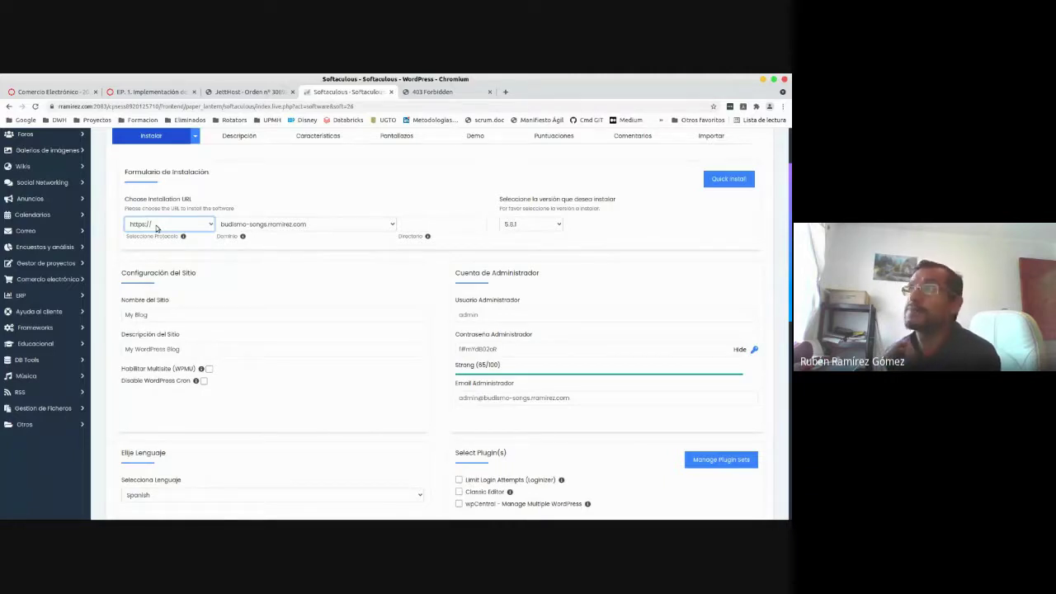
pyautogui.click(478, 93)
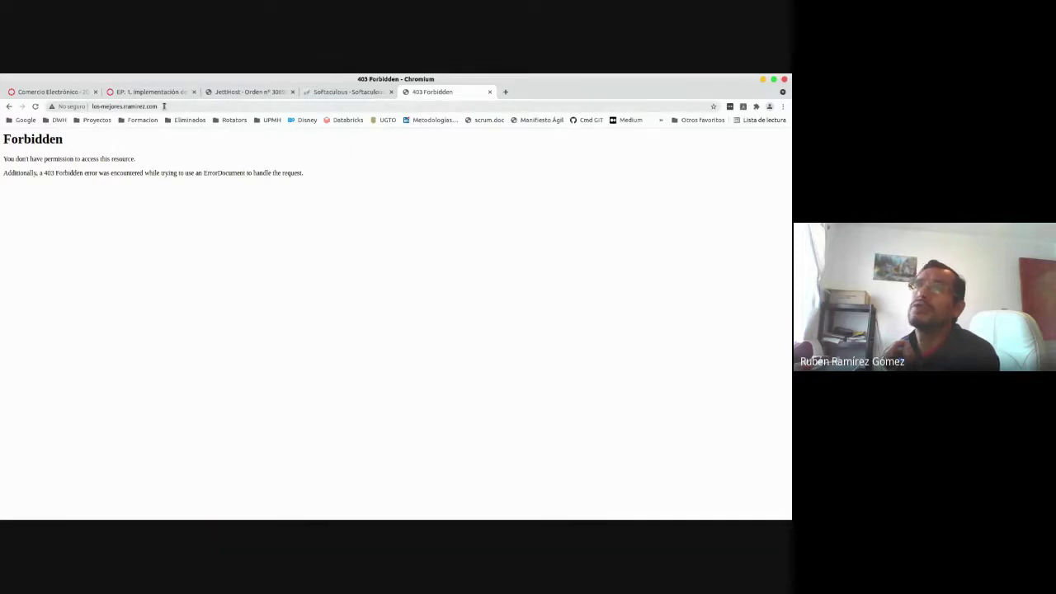
pyautogui.click(165, 106)
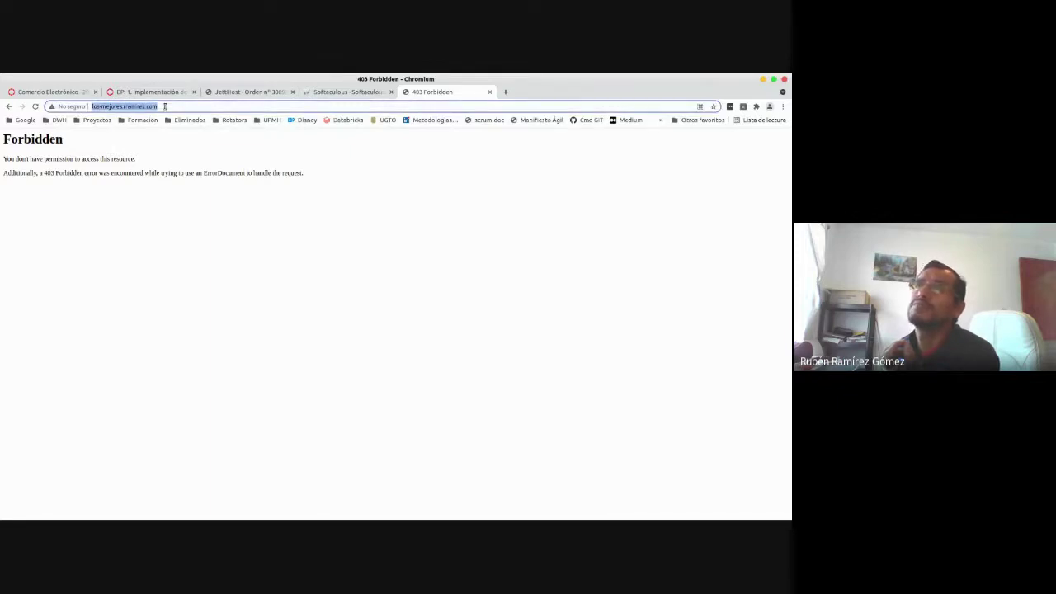
pyautogui.click(94, 107)
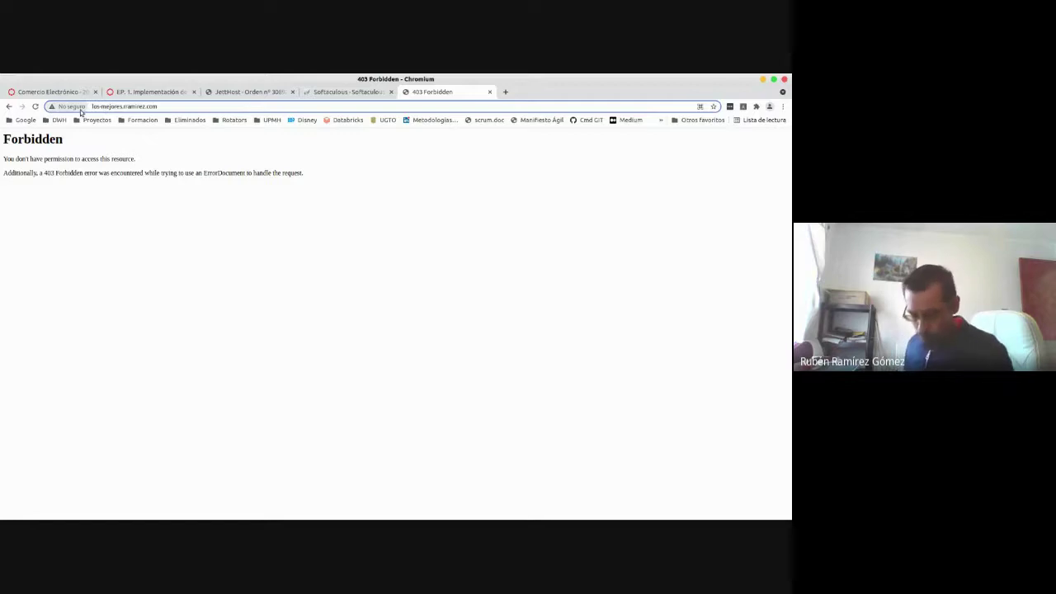
pyautogui.write('http')
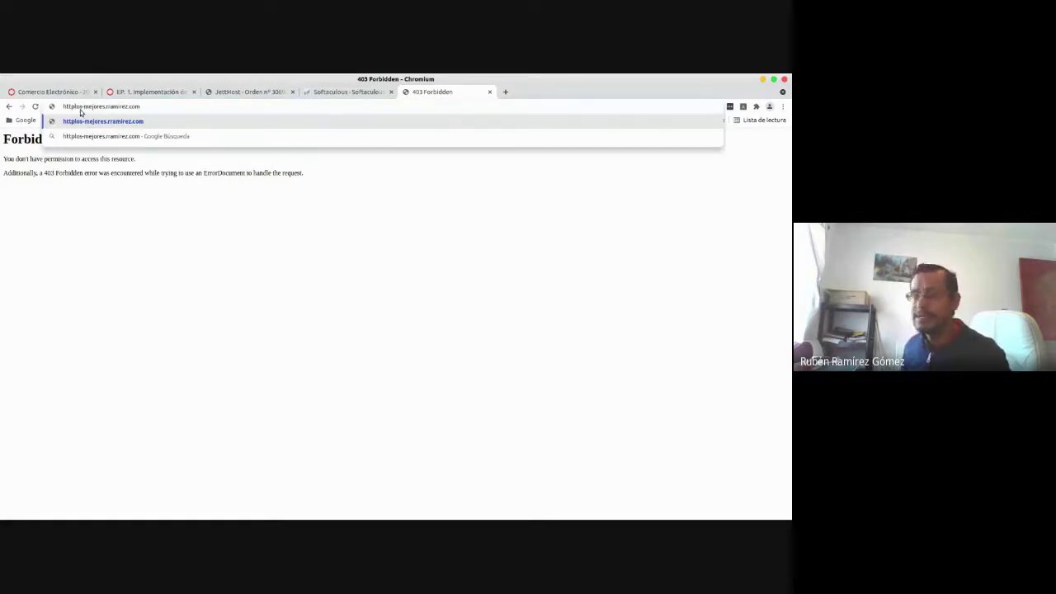
pyautogui.write('://')
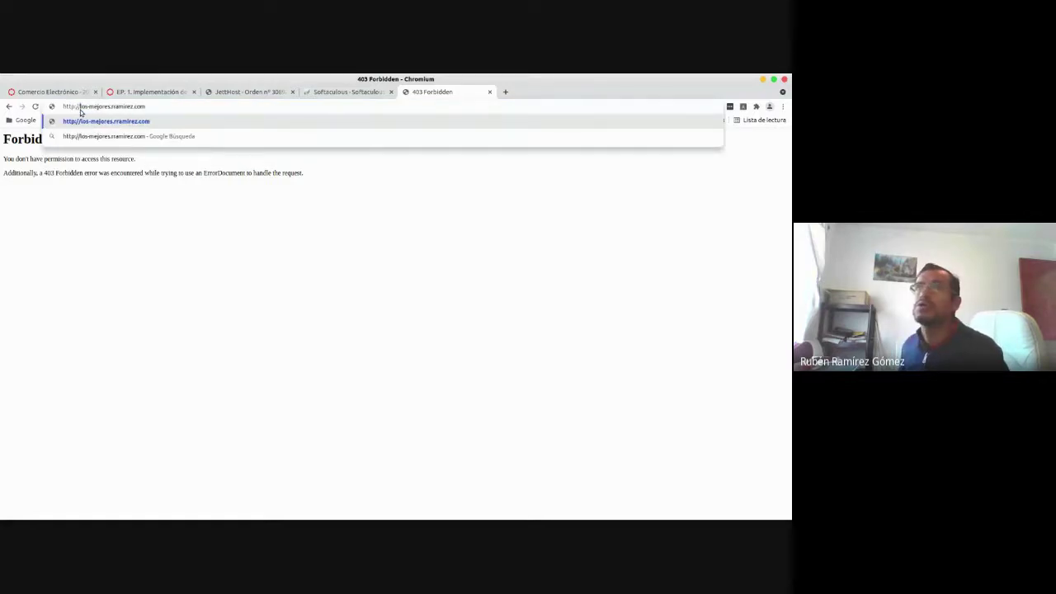
pyautogui.press('Return')
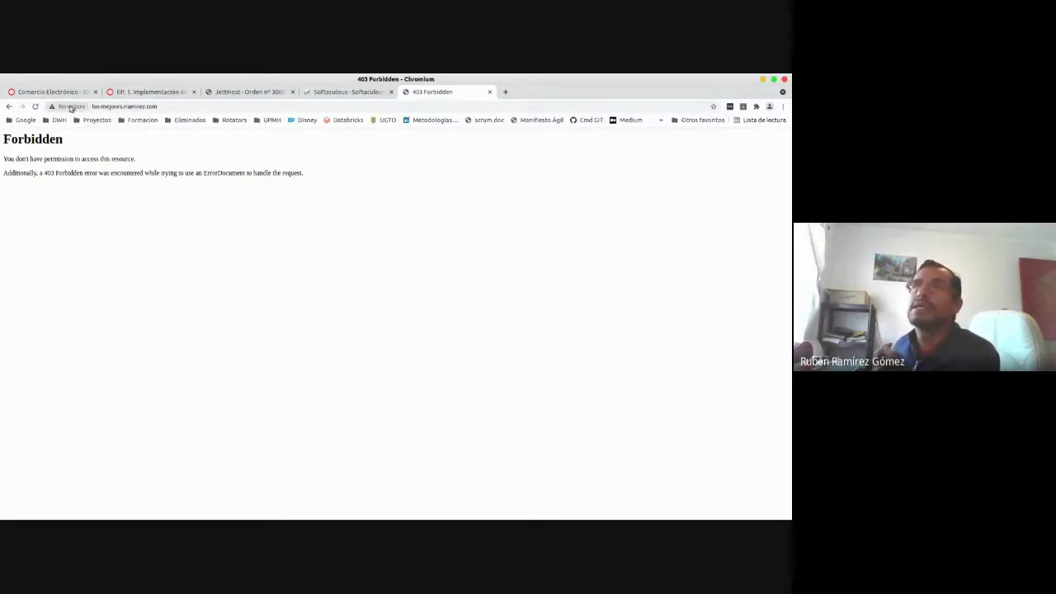
pyautogui.click(69, 107)
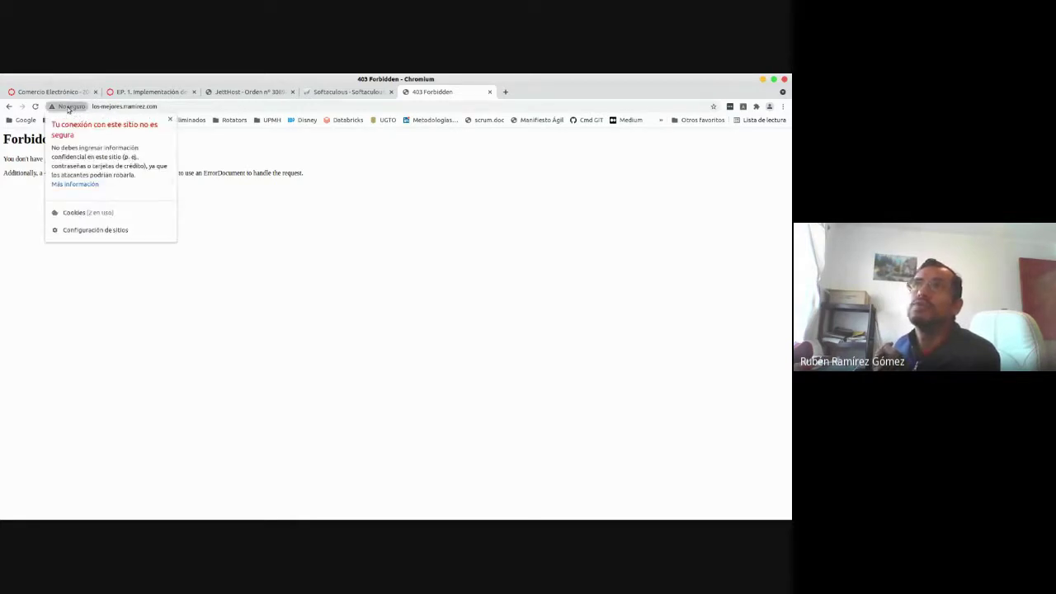
pyautogui.click(170, 121)
pyautogui.click(94, 107)
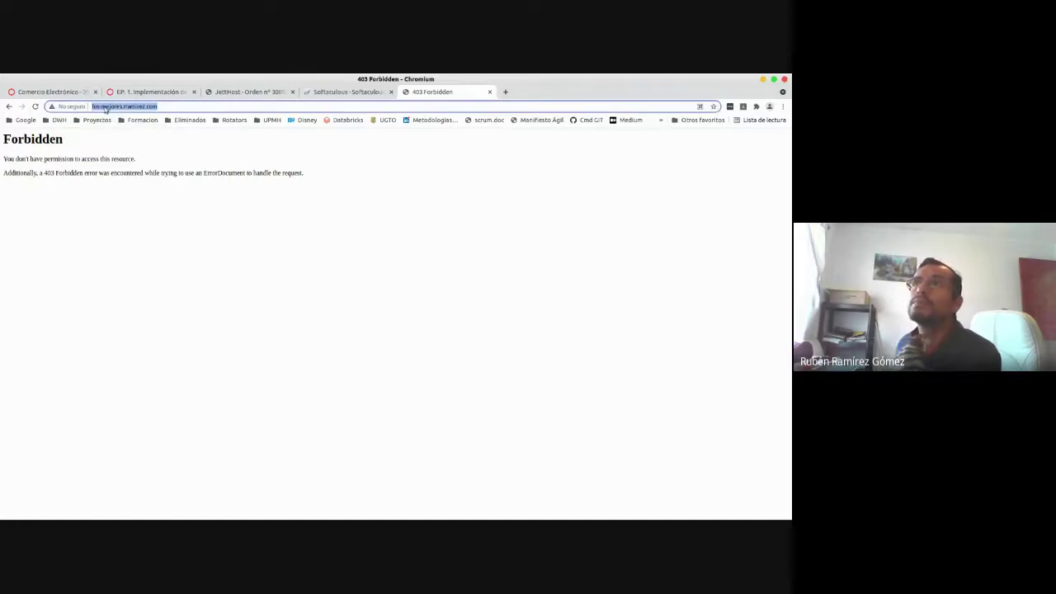
pyautogui.click(129, 108)
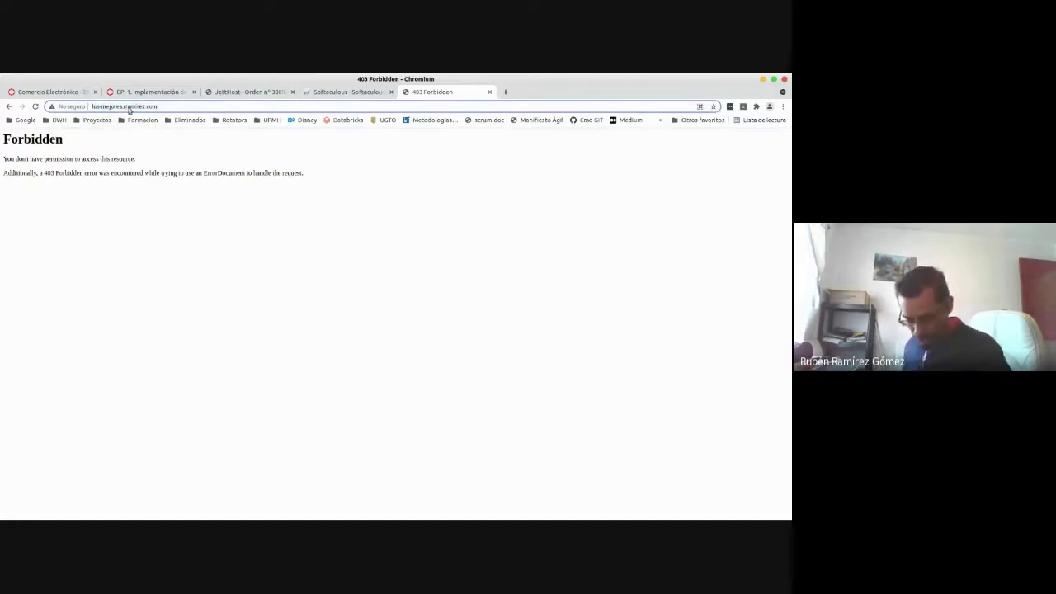
pyautogui.write('r')
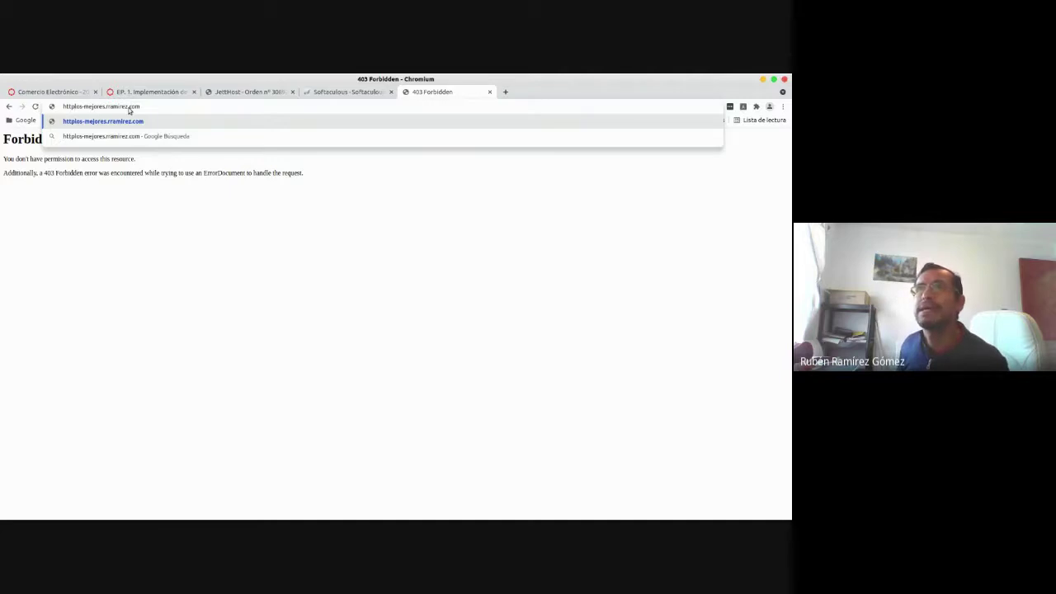
pyautogui.write('s://')
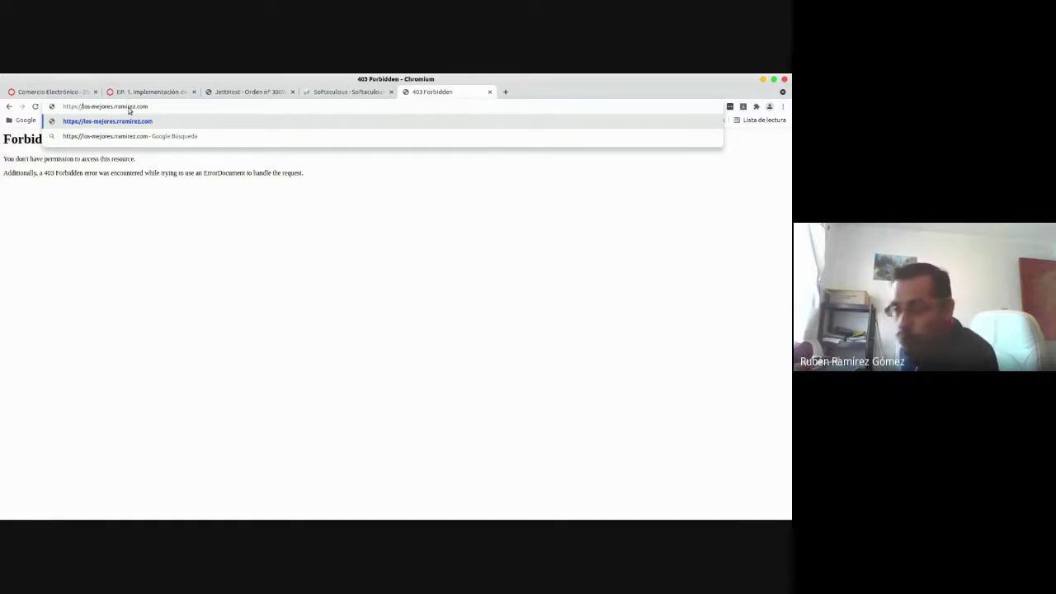
pyautogui.press('Return')
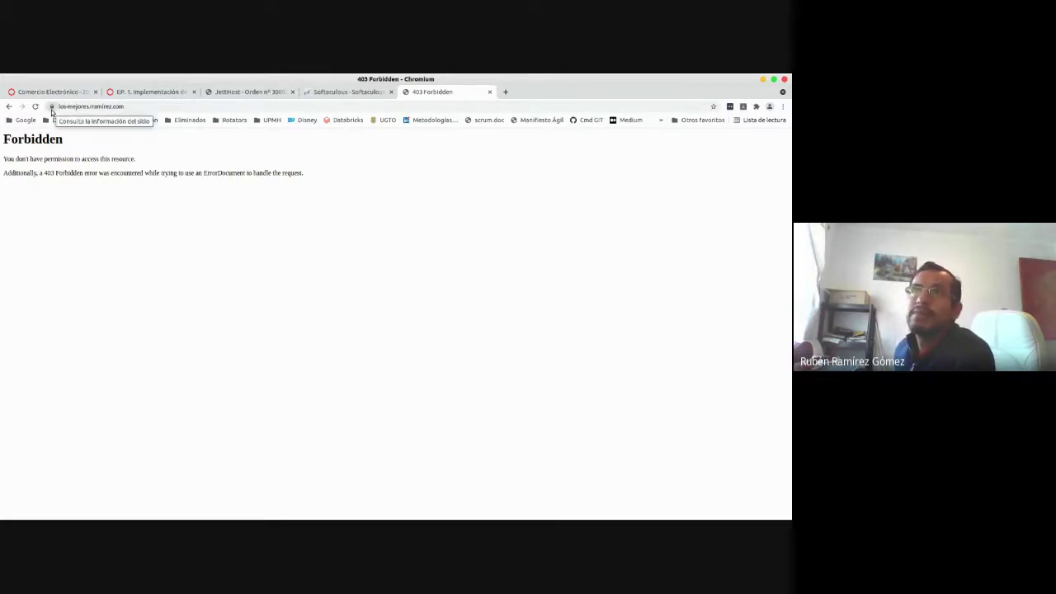
pyautogui.click(51, 107)
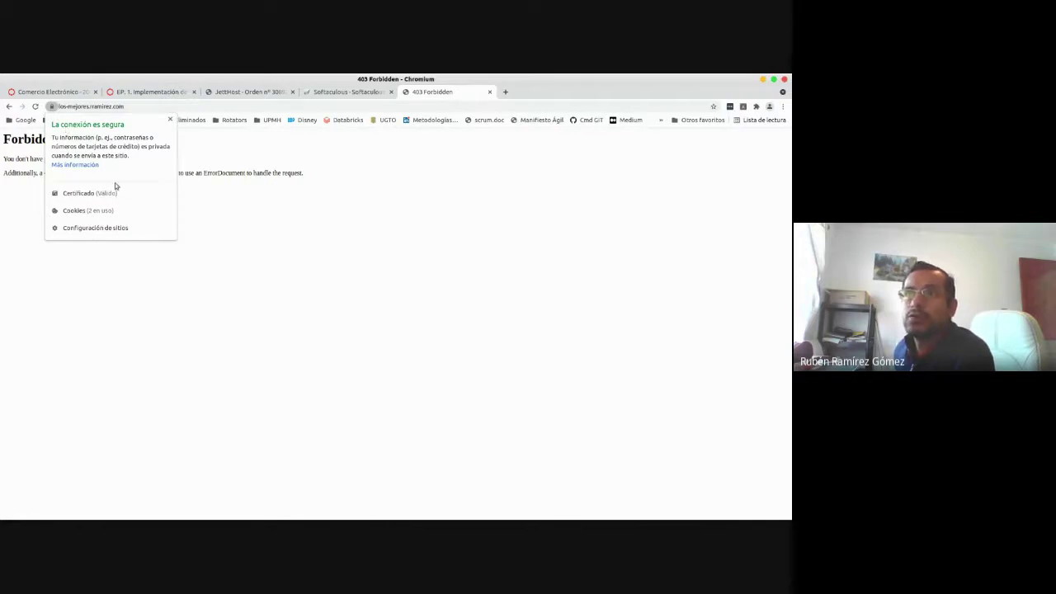
pyautogui.click(255, 196)
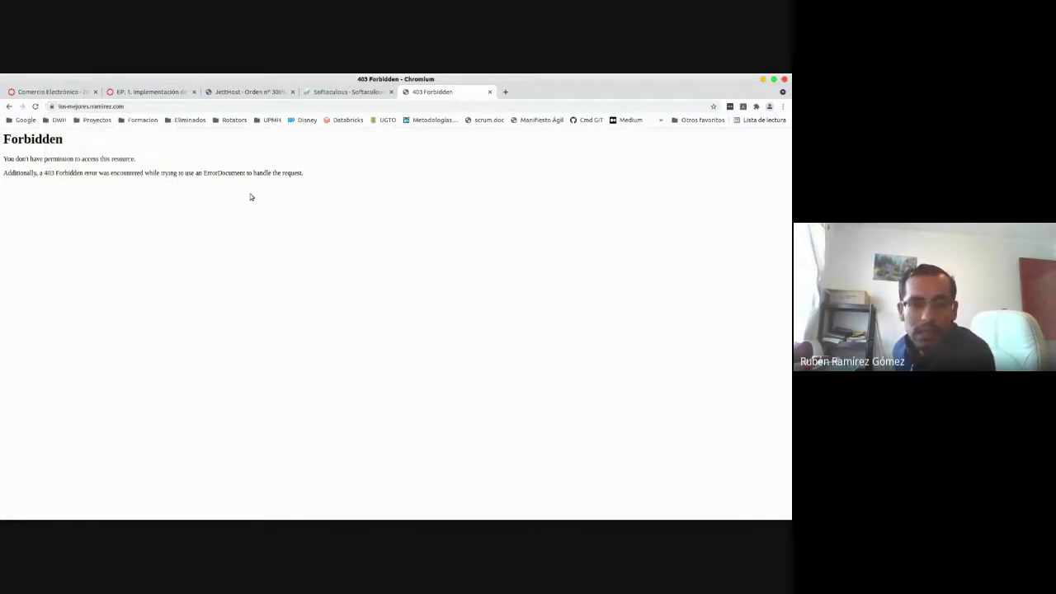
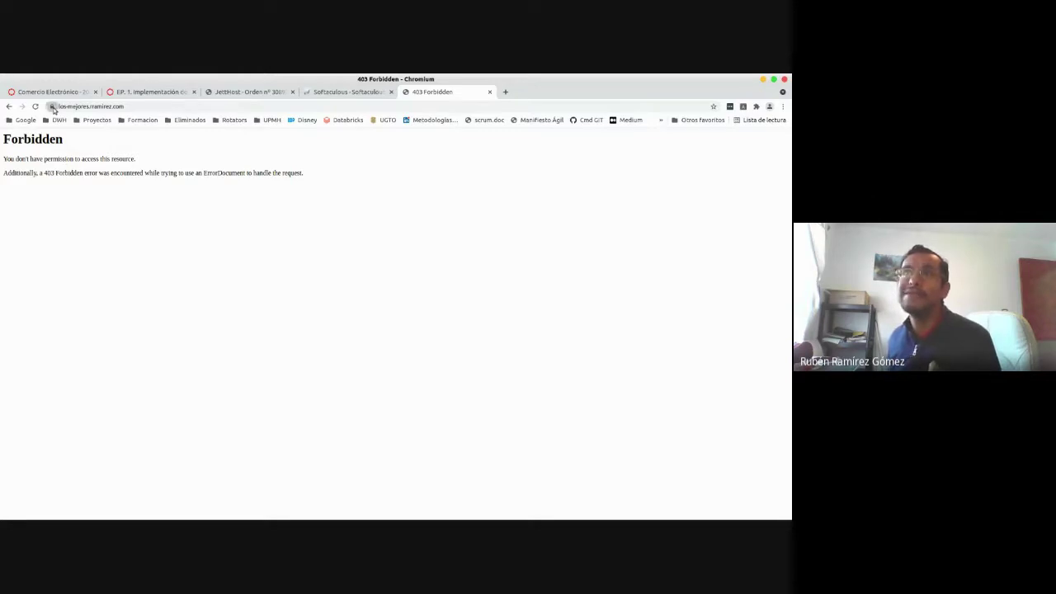
# Check the 403 site's connection info, then return to the Softaculous WordPress install tab.
pyautogui.click(51, 106)
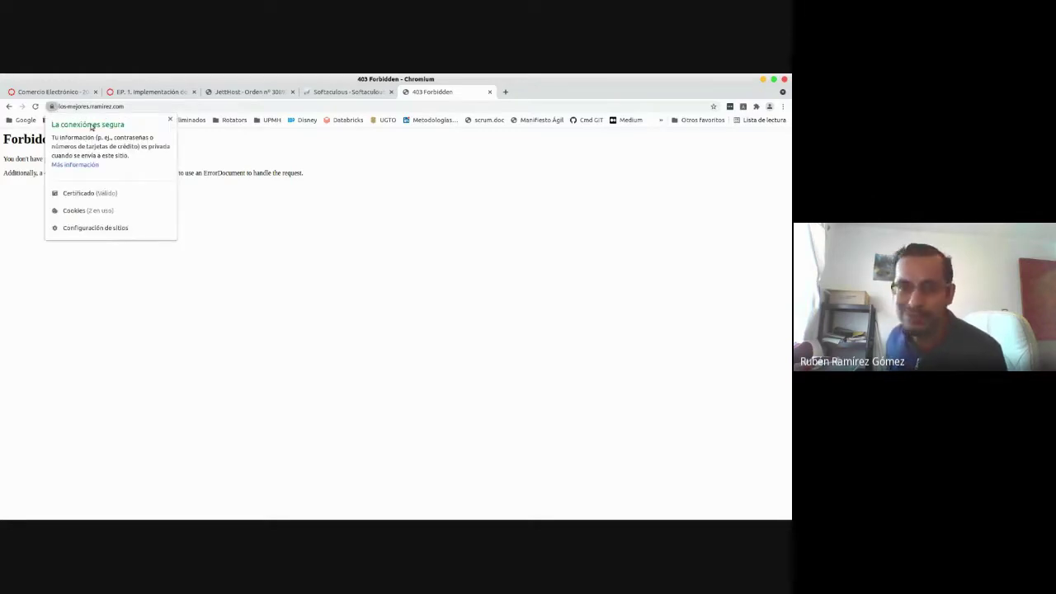
pyautogui.click(294, 138)
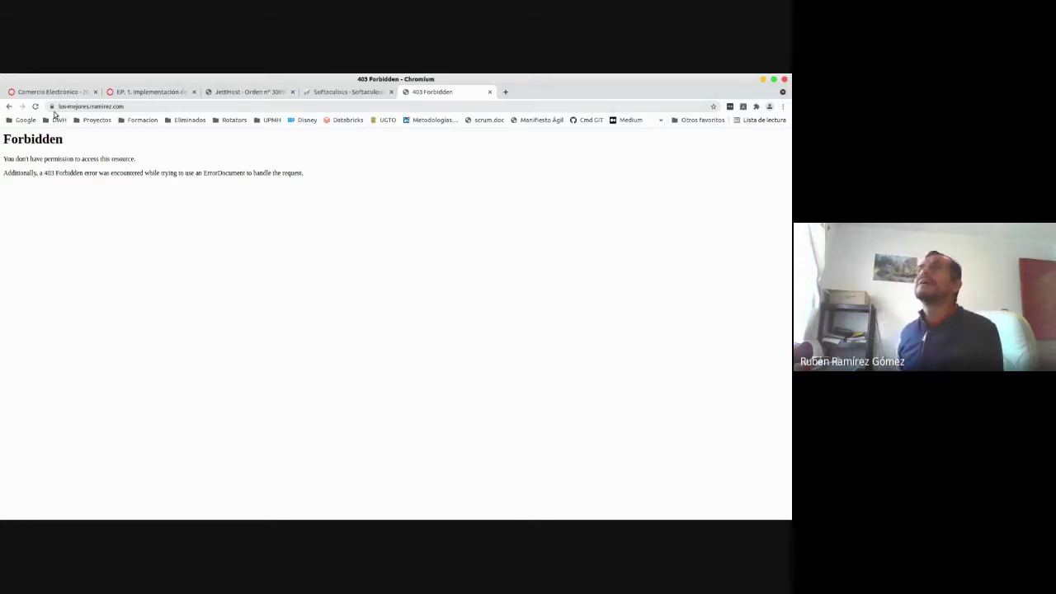
pyautogui.click(347, 92)
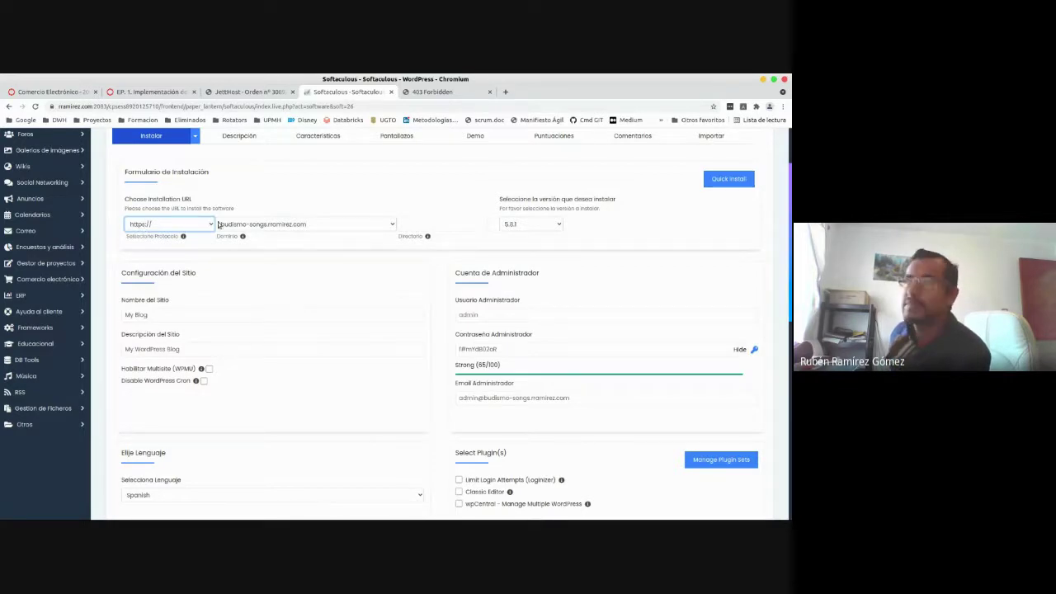
# Set the install domain to los-mejores and keep WordPress version 5.8.1.
pyautogui.click(319, 226)
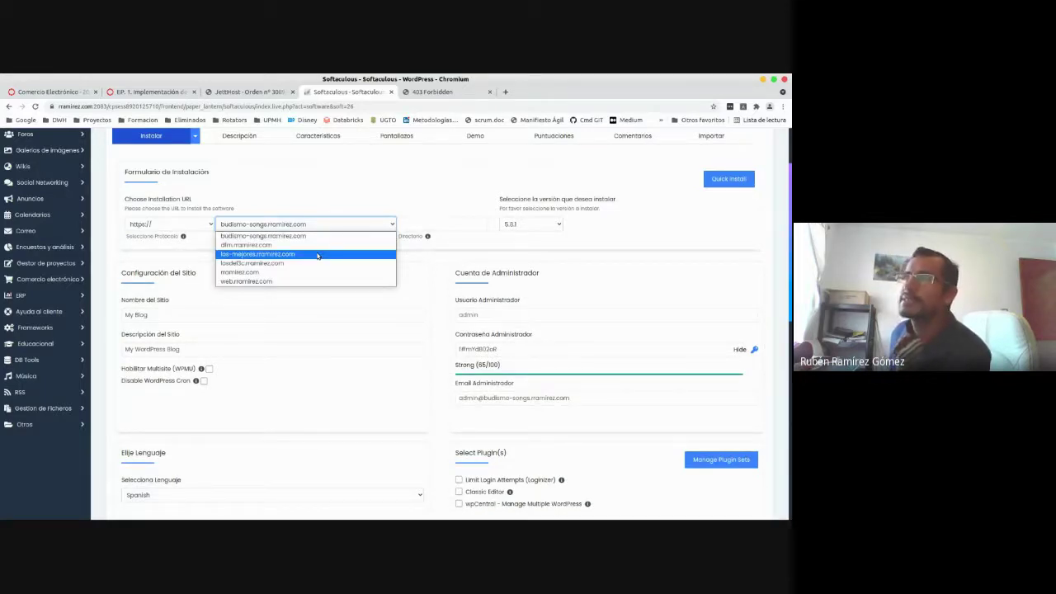
pyautogui.click(317, 254)
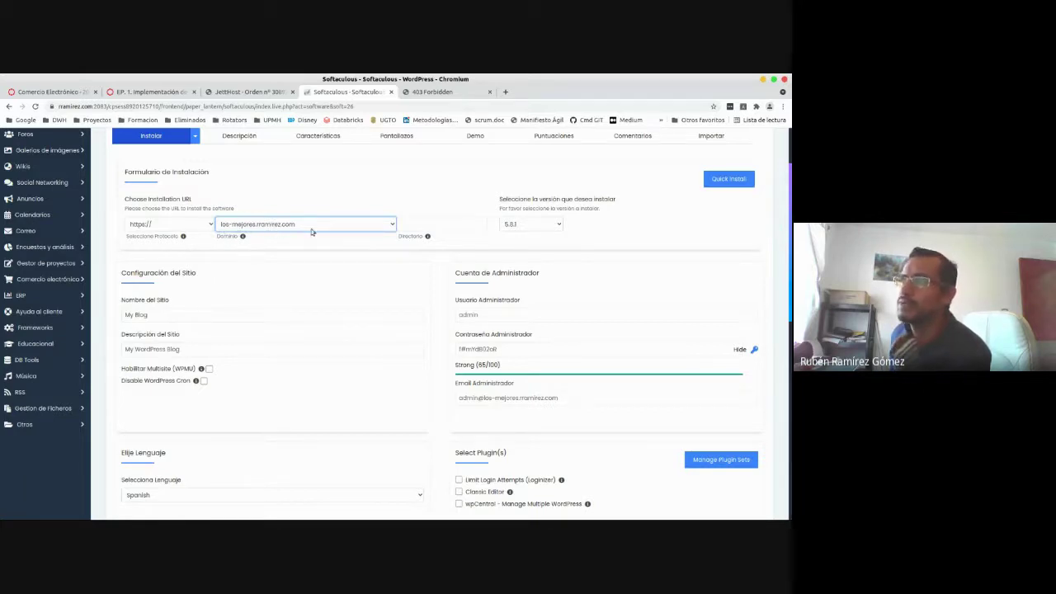
pyautogui.click(543, 225)
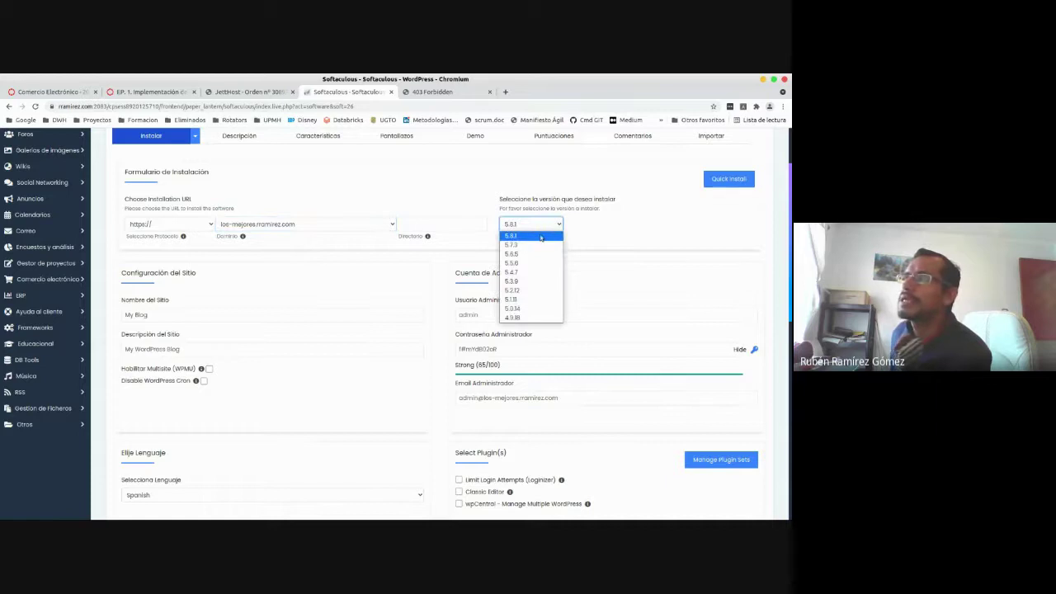
pyautogui.click(541, 238)
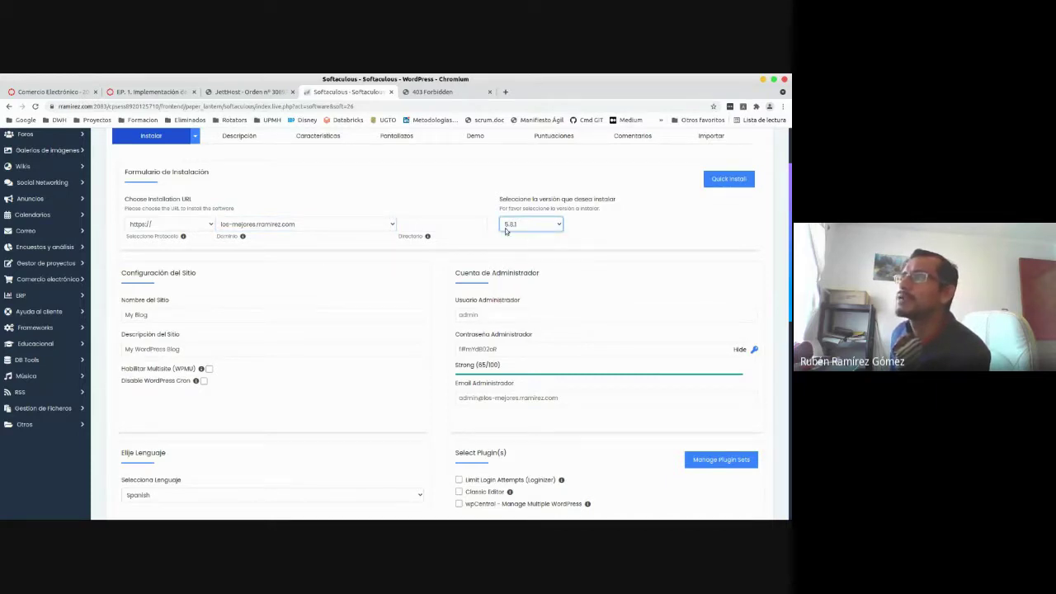
# Switch to the Quick Install layout, focus the admin username, and dismiss the Sublime Text update prompt.
pyautogui.click(720, 179)
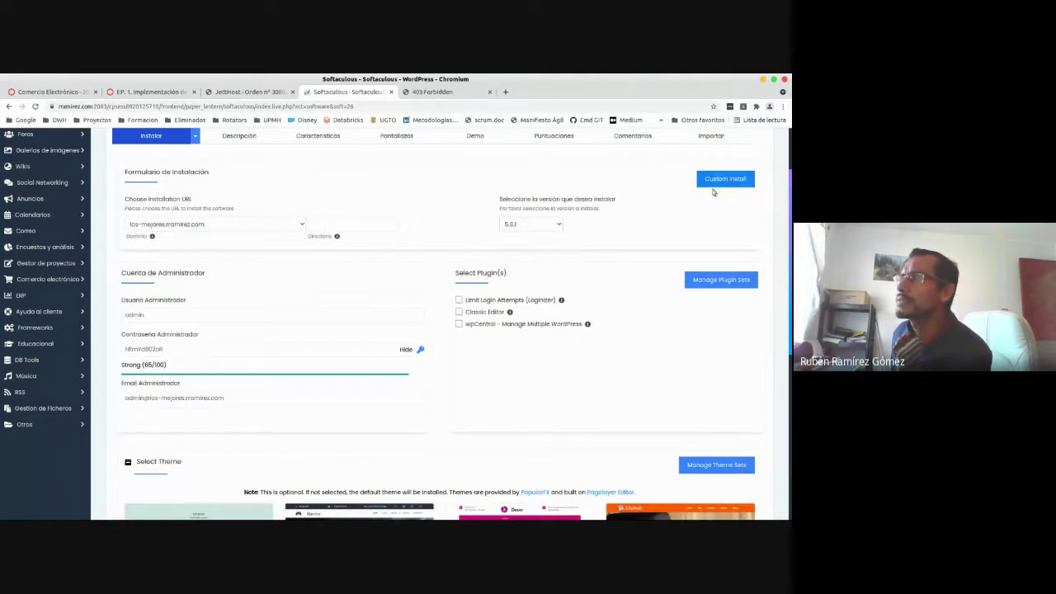
pyautogui.click(145, 314)
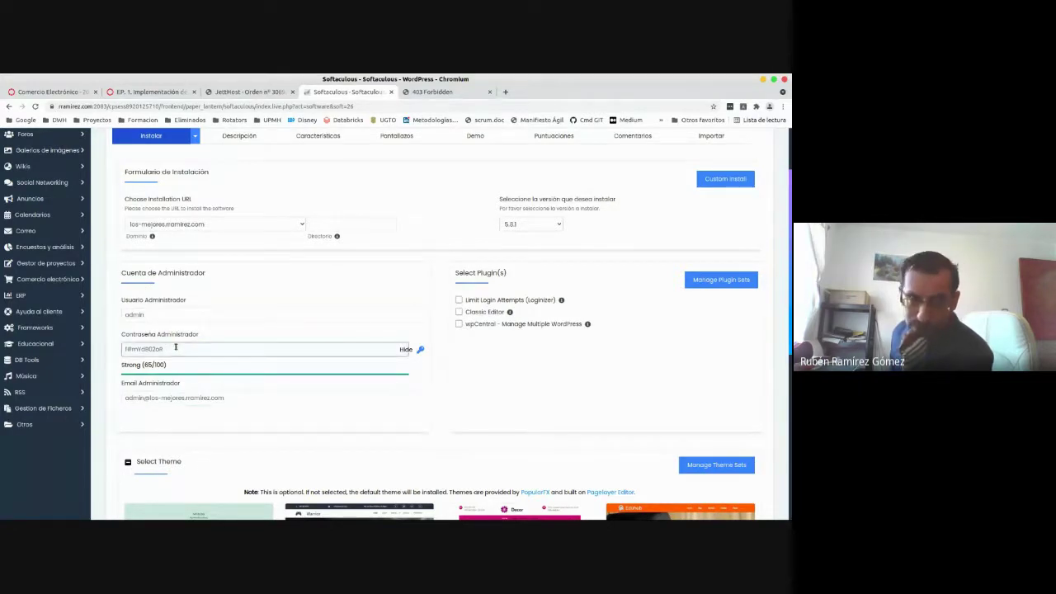
pyautogui.click(171, 314)
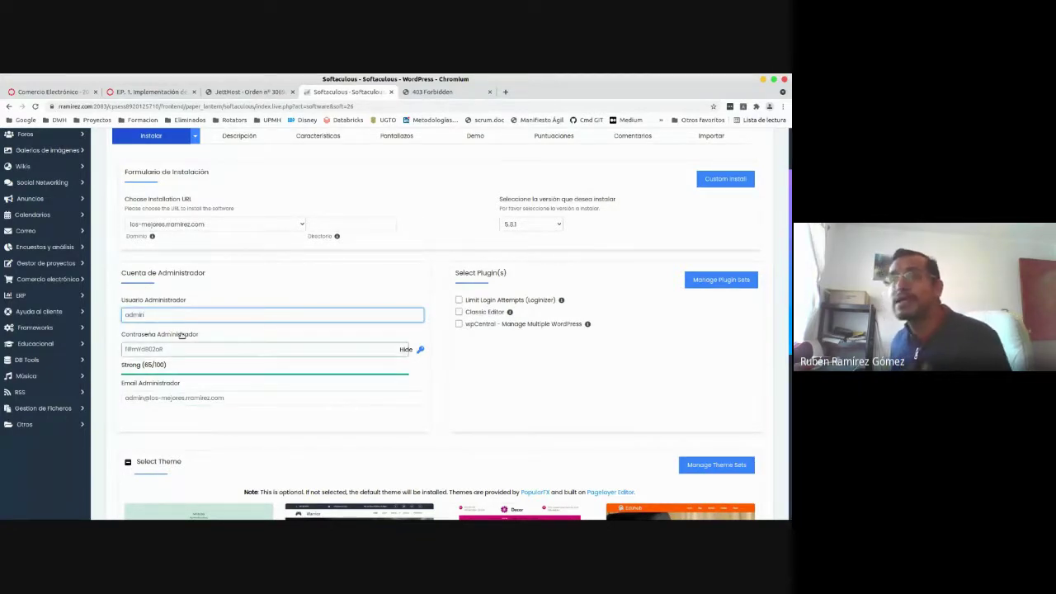
pyautogui.hotkey('alt', 'Tab')
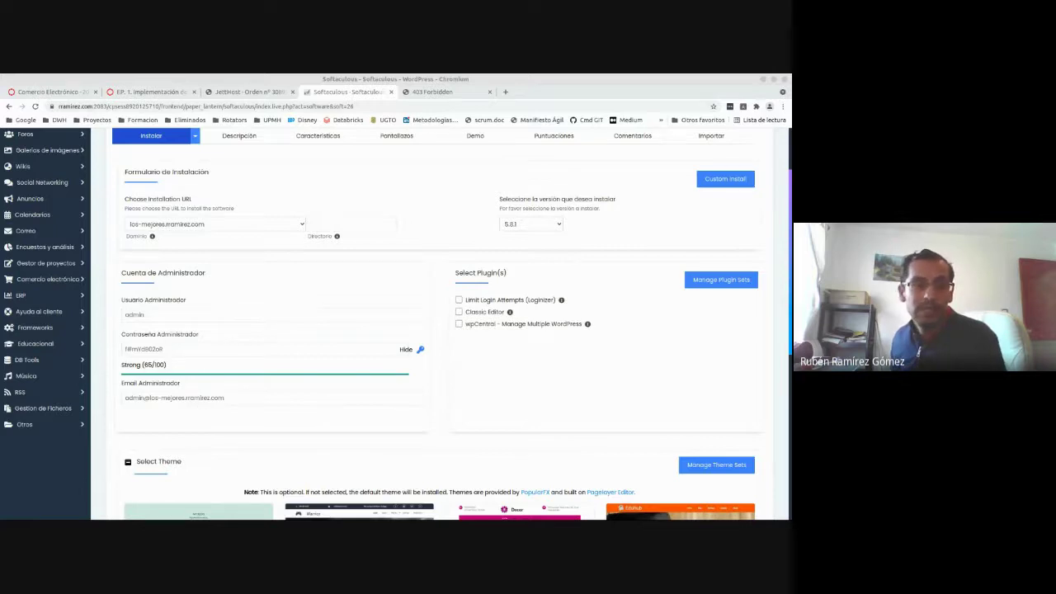
pyautogui.click(188, 314)
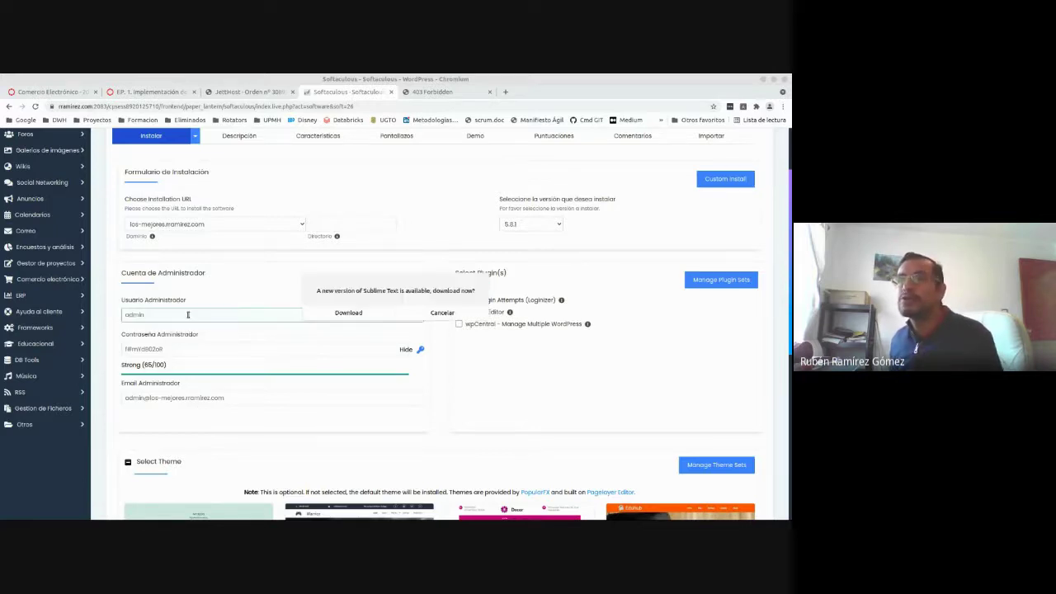
pyautogui.click(445, 313)
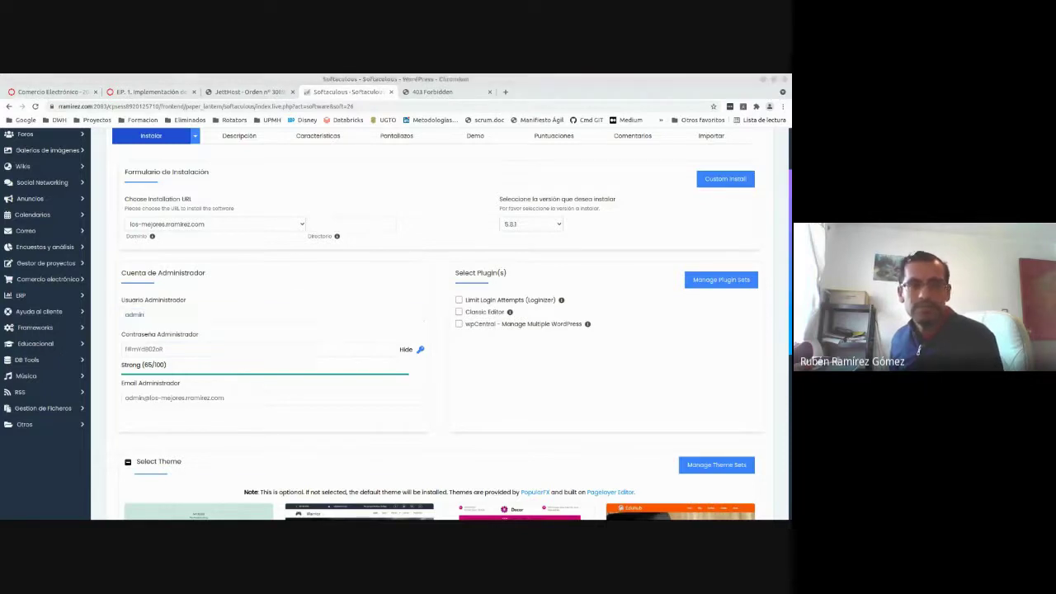
# Copy the generated admin password into the credentials note, tagging entries '- 3c' and '- 3a'.
pyautogui.hotkey('alt', 'Tab')
pyautogui.moveTo(269, 235); pyautogui.dragTo(462, 212)
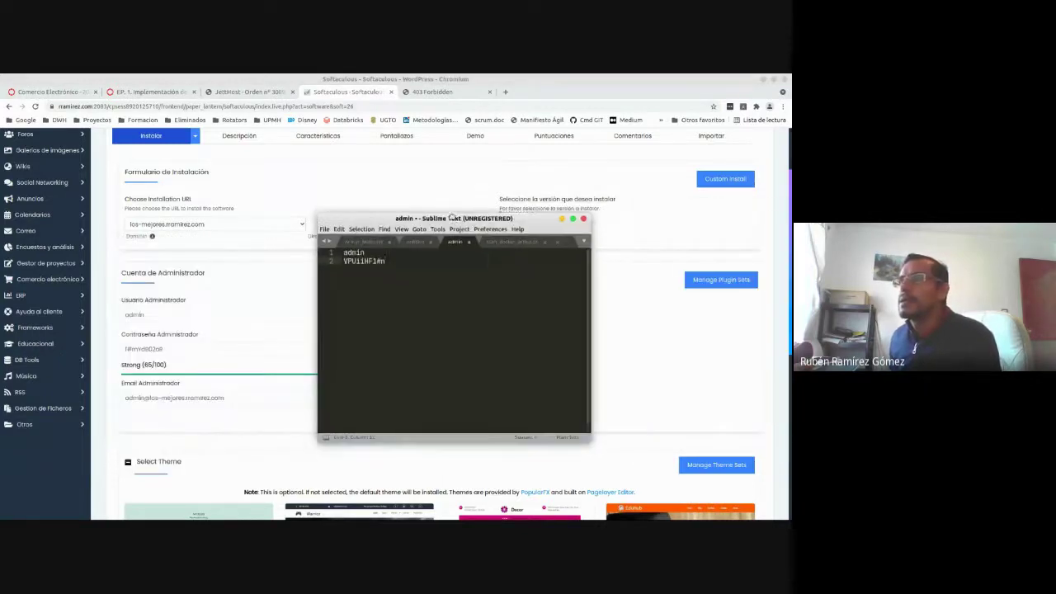
pyautogui.click(171, 349)
pyautogui.moveTo(172, 349); pyautogui.dragTo(101, 354)
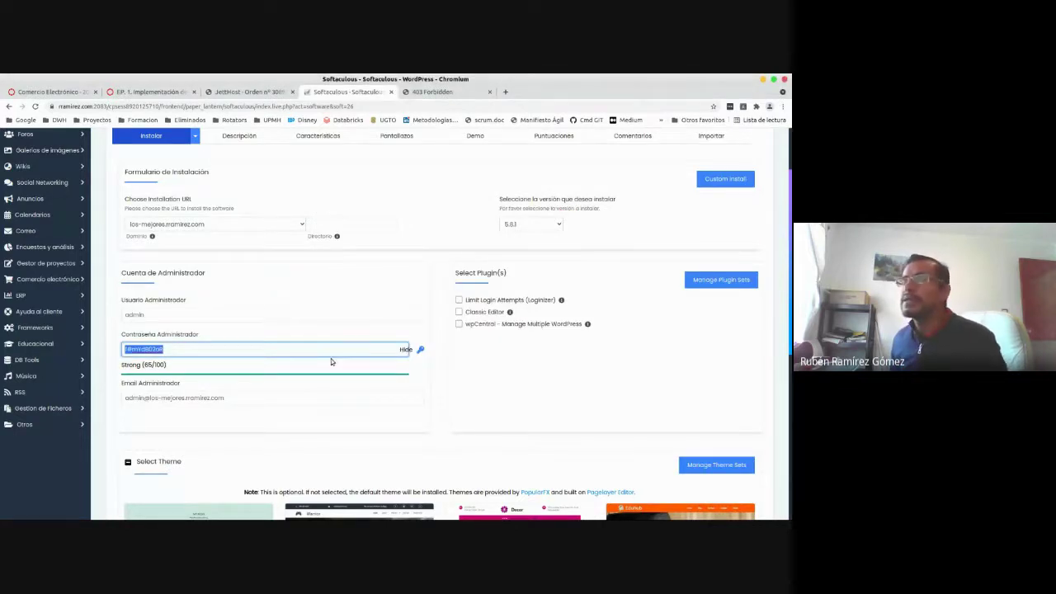
pyautogui.hotkey('alt', 'Tab')
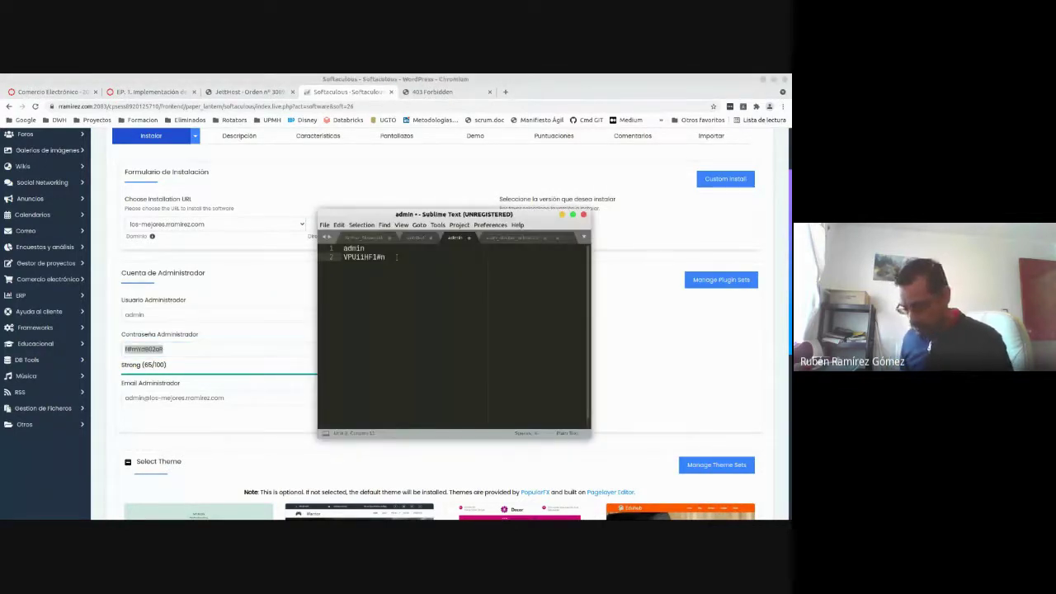
pyautogui.write('- ')
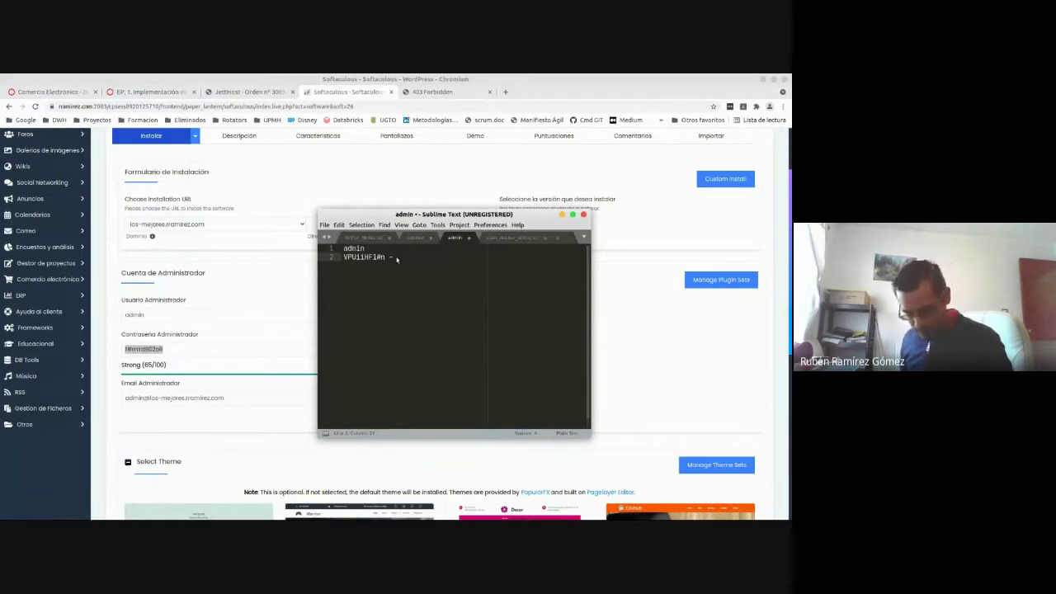
pyautogui.write('3c')
pyautogui.press('Return')
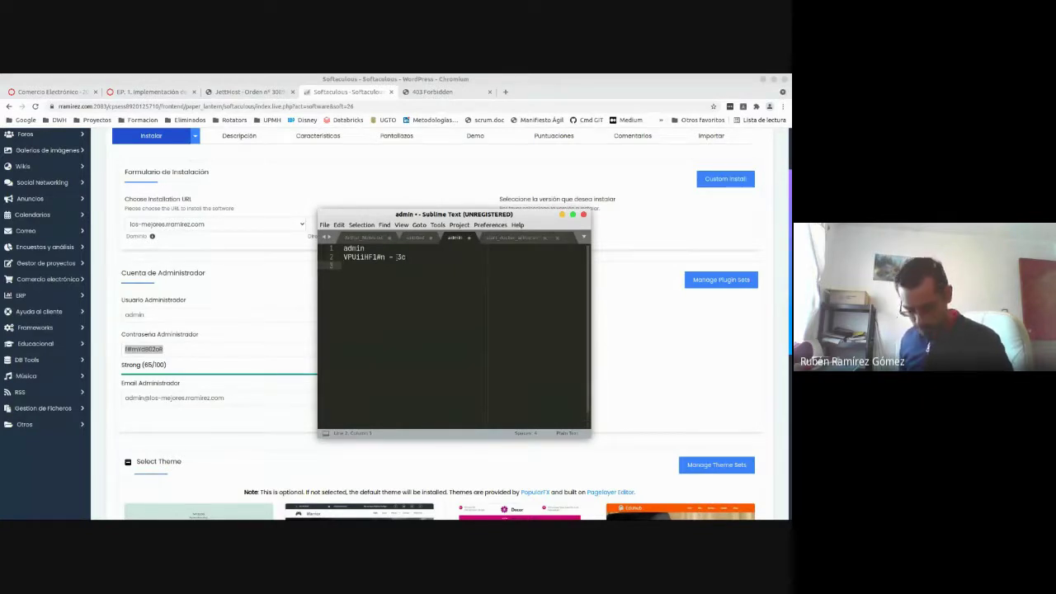
pyautogui.hotkey('ctrl', 'v')
pyautogui.write('- ')
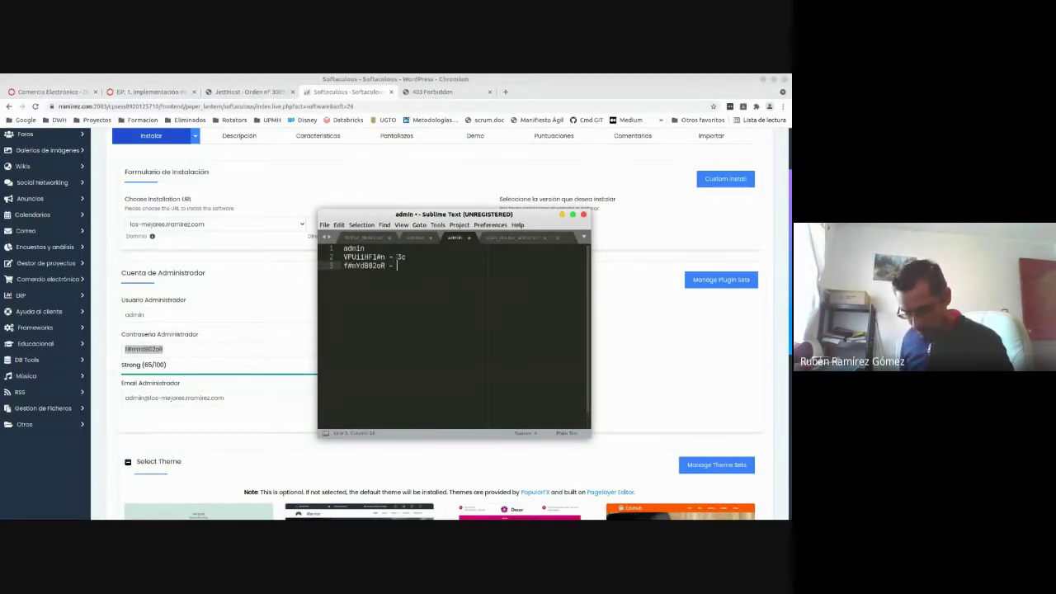
pyautogui.write('3')
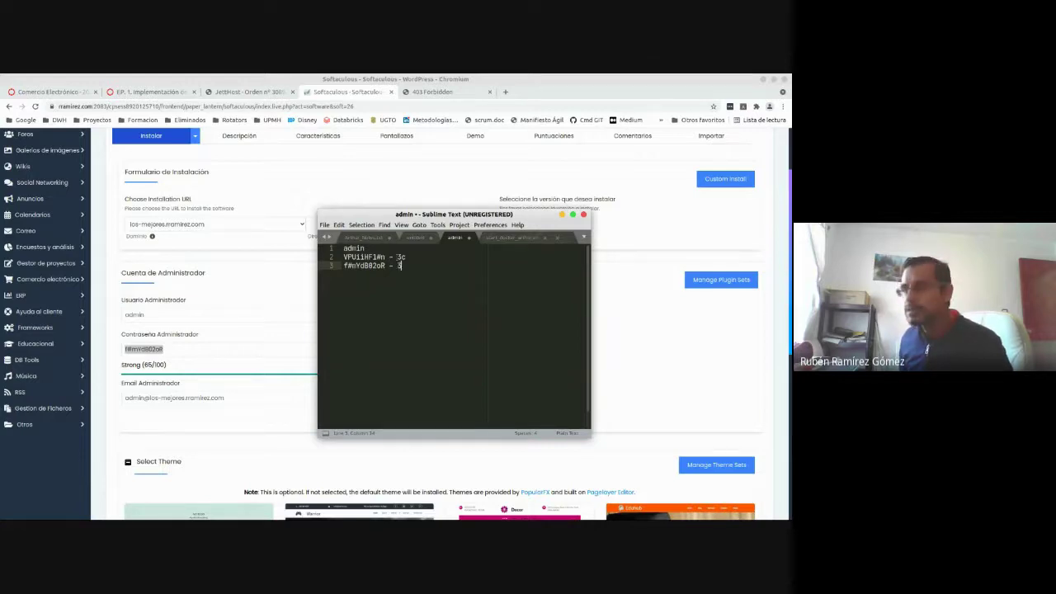
pyautogui.write('a')
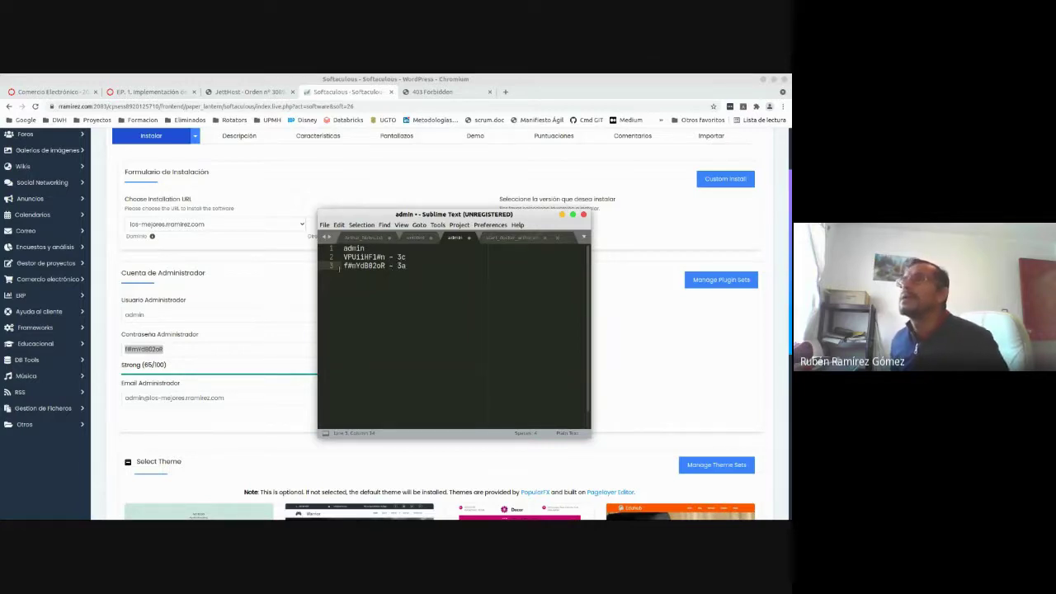
pyautogui.click(259, 254)
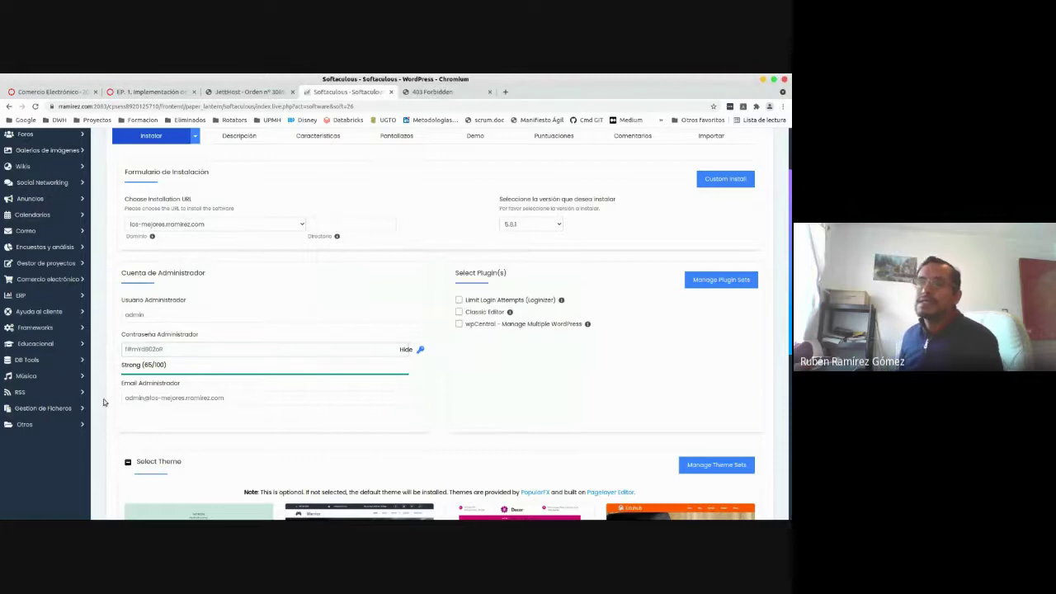
# Replace the admin e-mail with the user's suggested address and tick Limit Login Attempts (Loginizer).
pyautogui.doubleClick(152, 348)
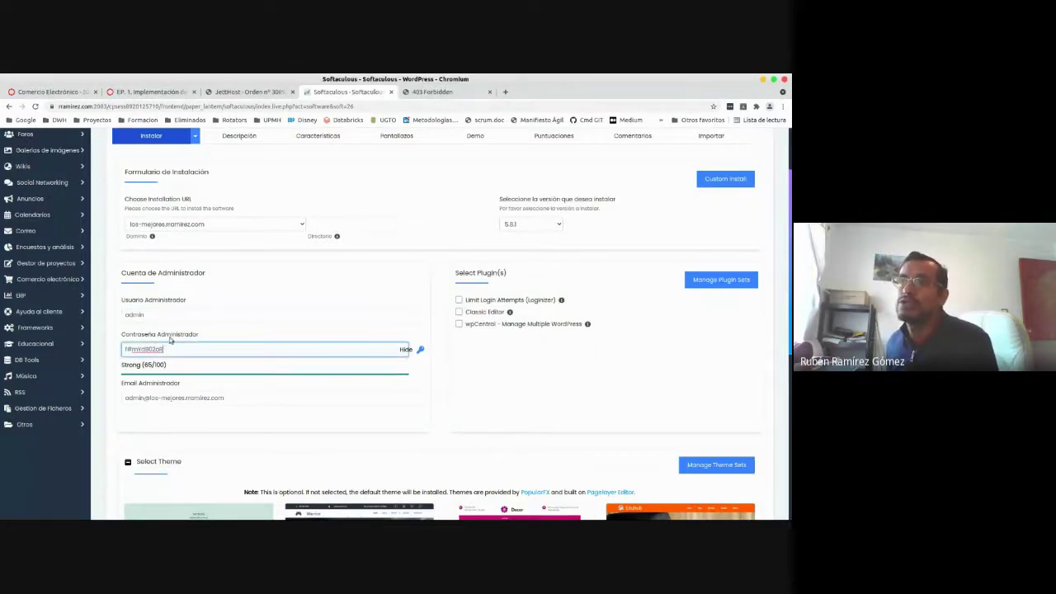
pyautogui.click(169, 315)
pyautogui.click(176, 348)
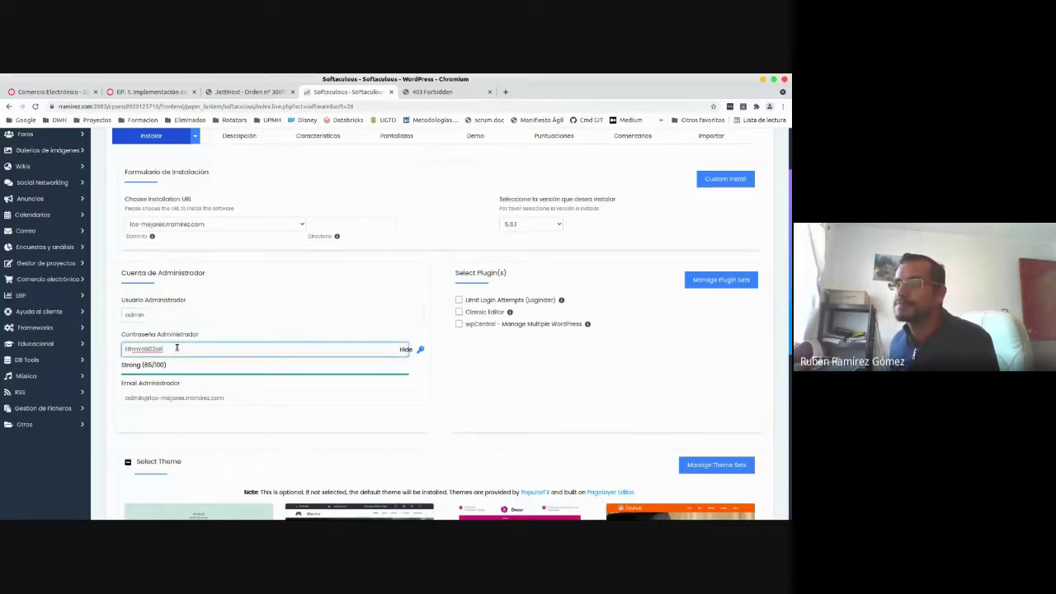
pyautogui.scroll(-1, 176, 347)
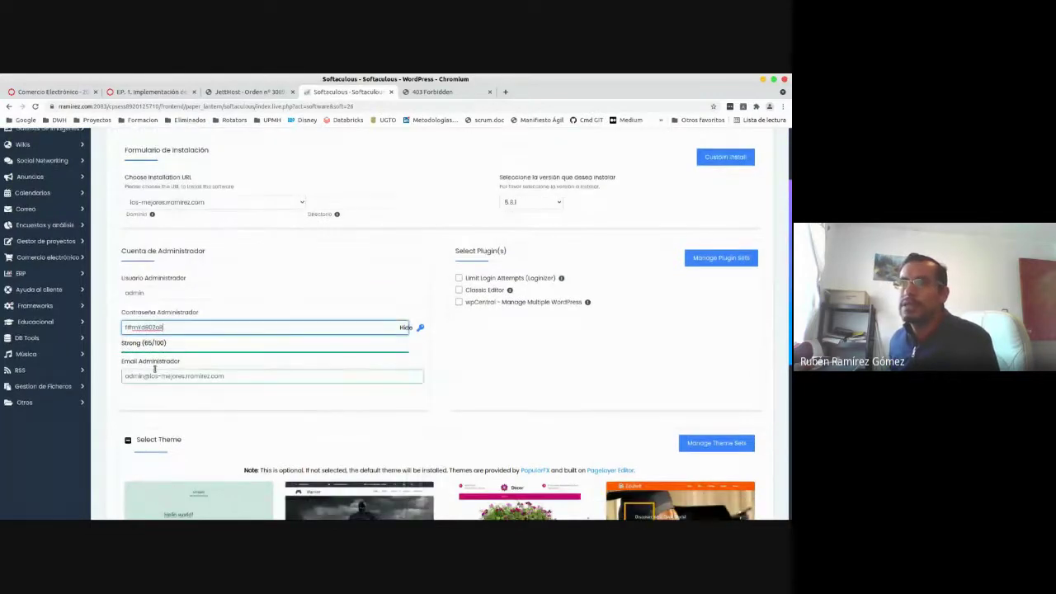
pyautogui.tripleClick(247, 375)
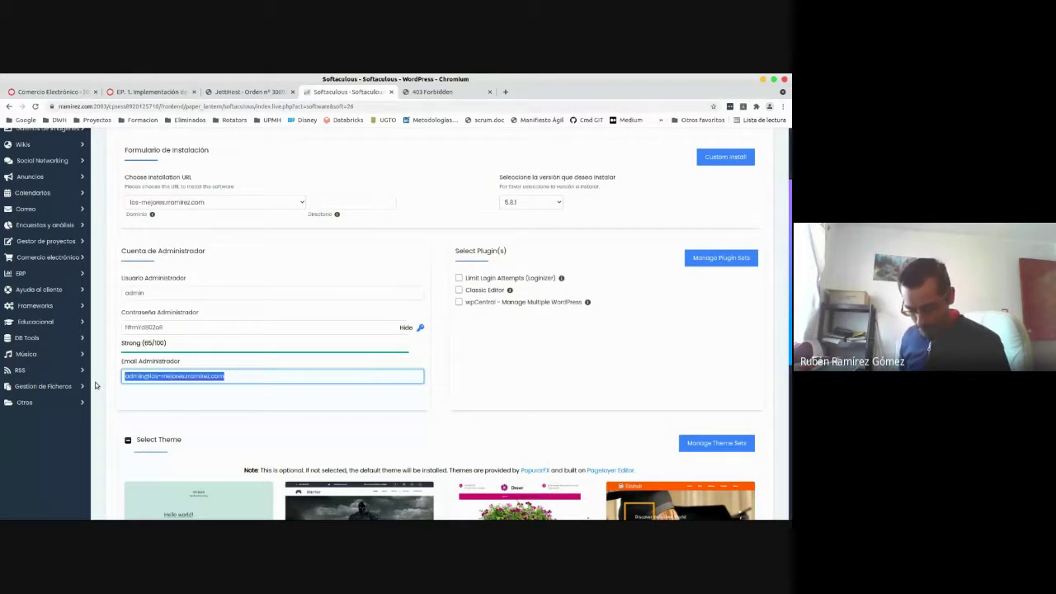
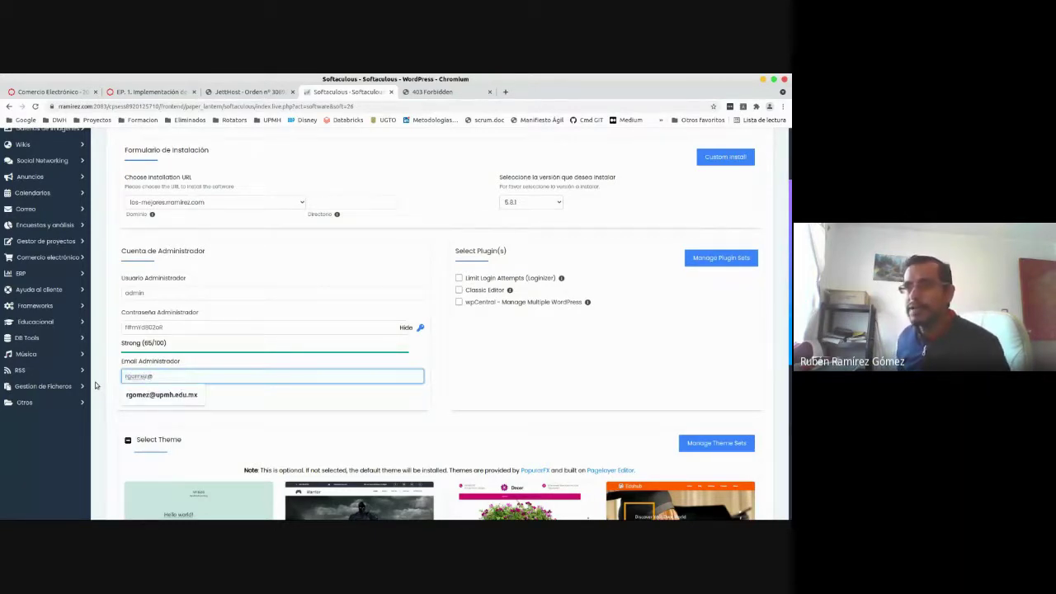
pyautogui.press('Down')
pyautogui.press('Return')
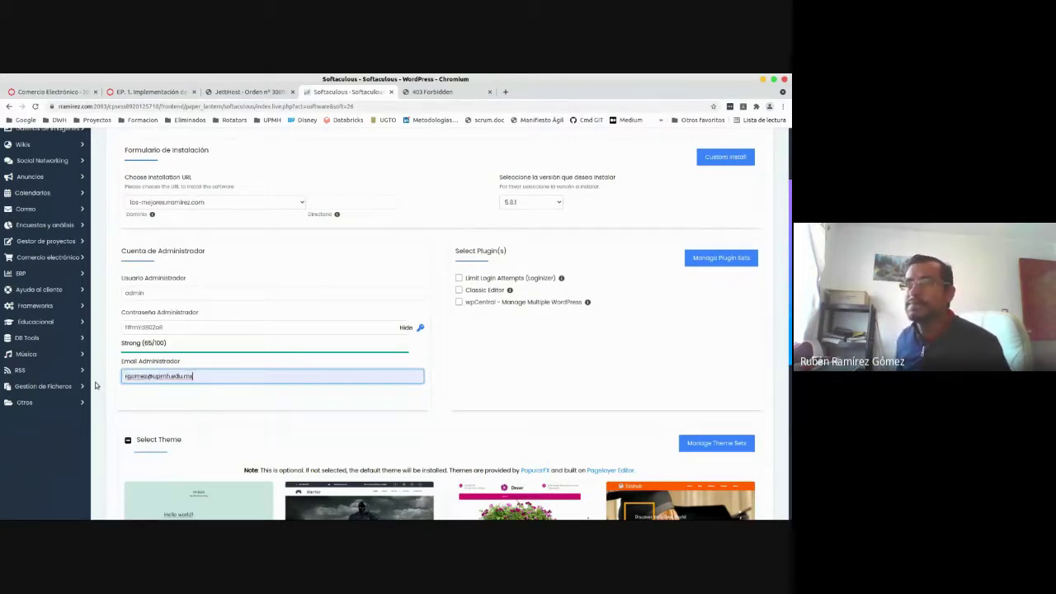
pyautogui.click(479, 280)
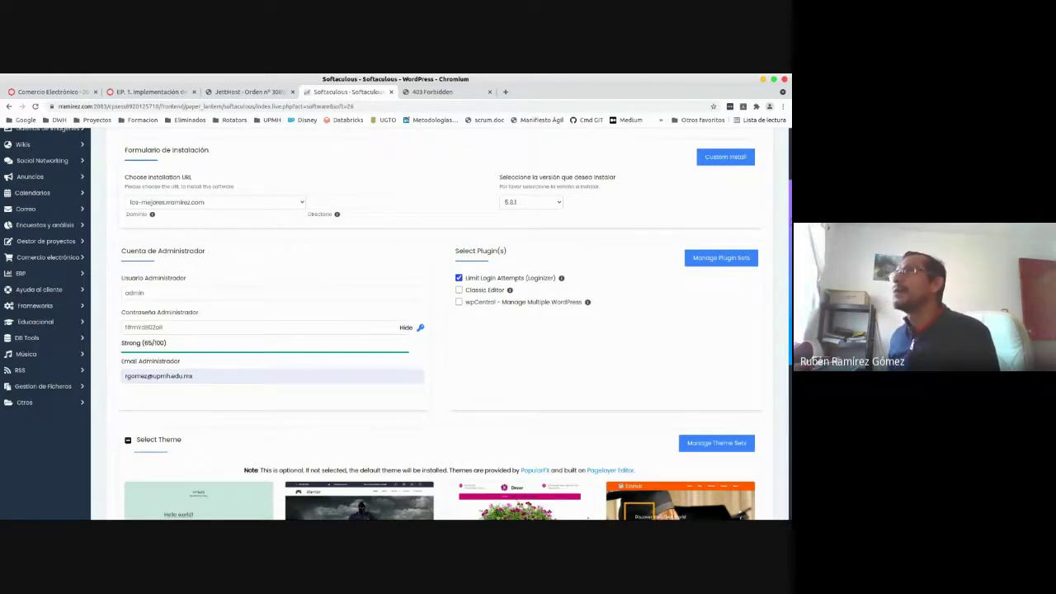
# Scroll down the install form toward the Select Theme section.
pyautogui.scroll(-5, 780, 371)
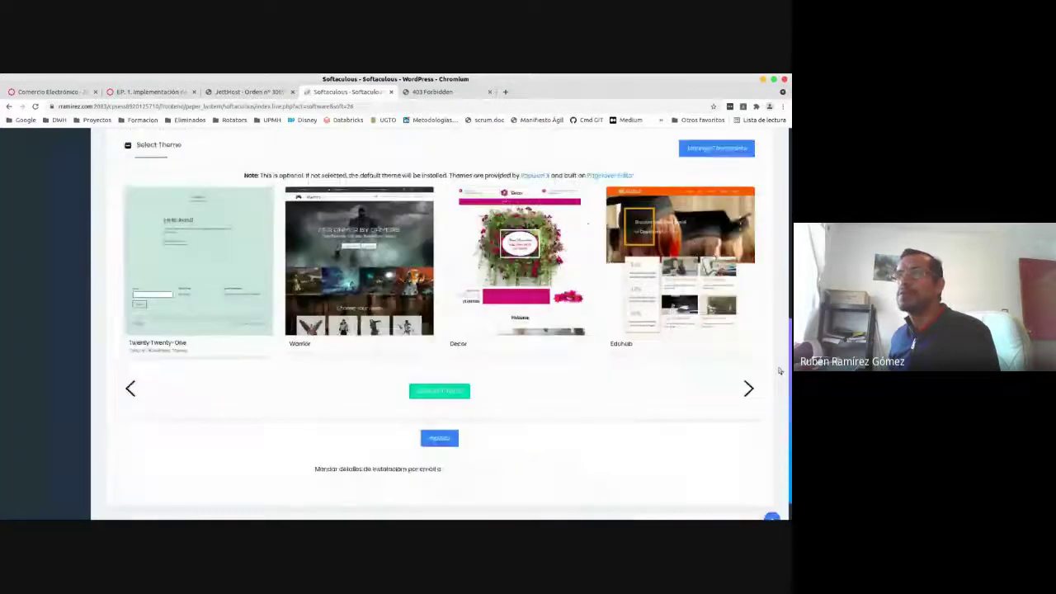
# Send installation details to the admin's autofilled e-mail and start the WordPress install.
pyautogui.scroll(-1, 779, 371)
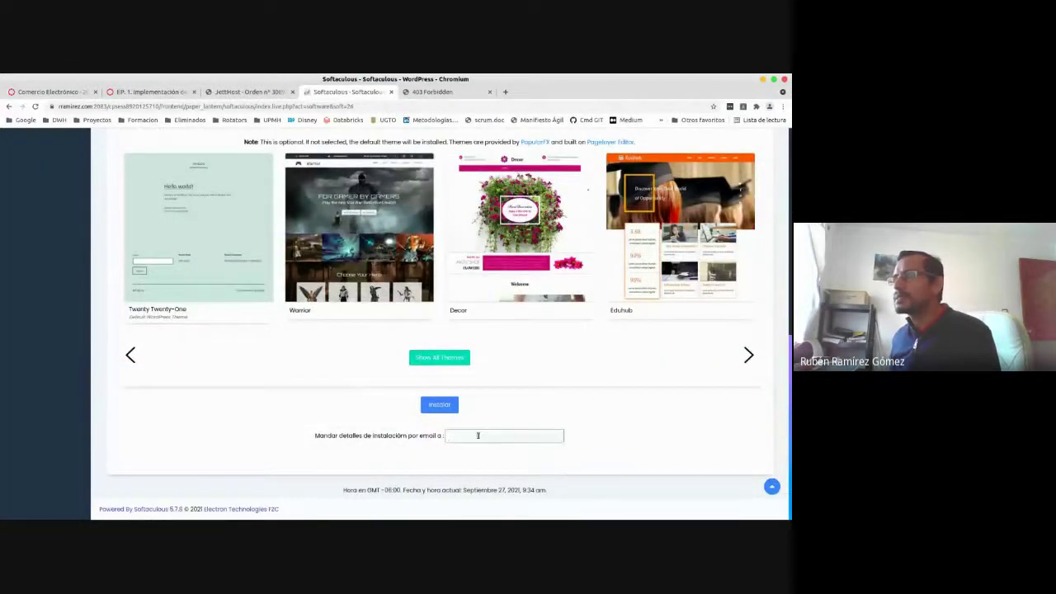
pyautogui.click(478, 436)
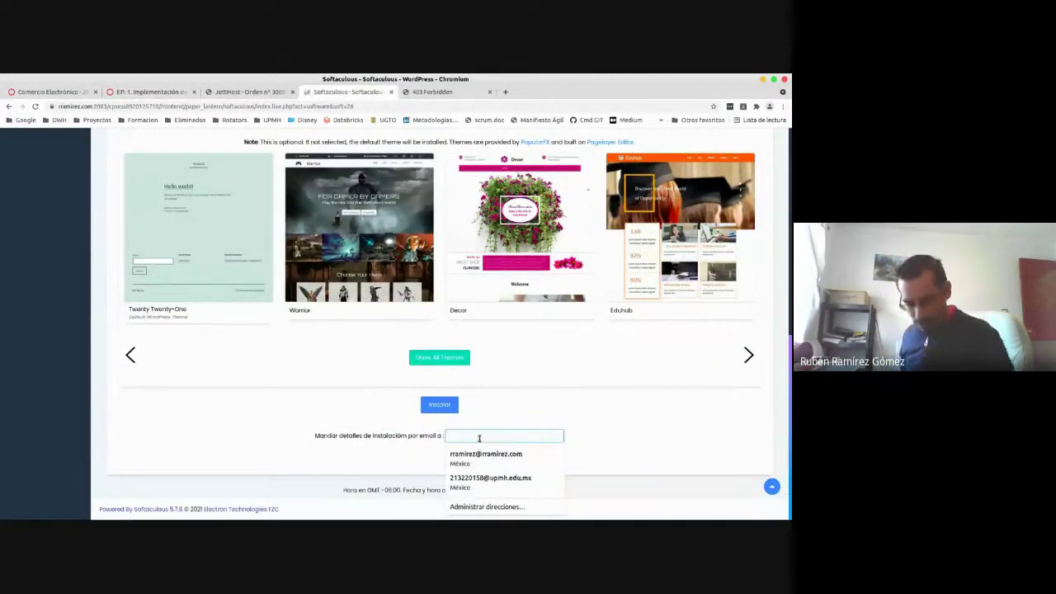
pyautogui.write('rgom')
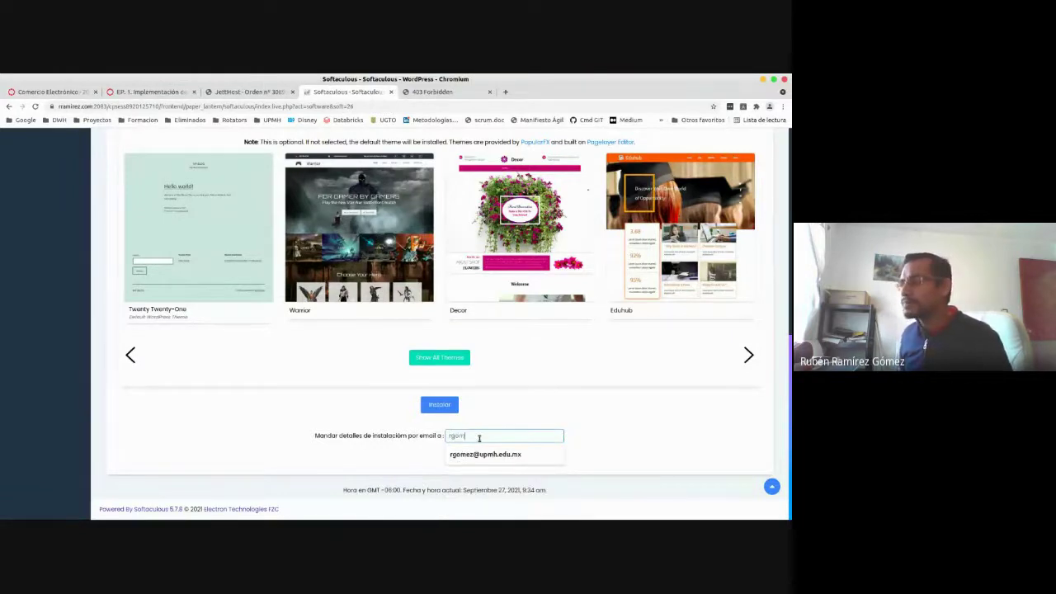
pyautogui.click(485, 454)
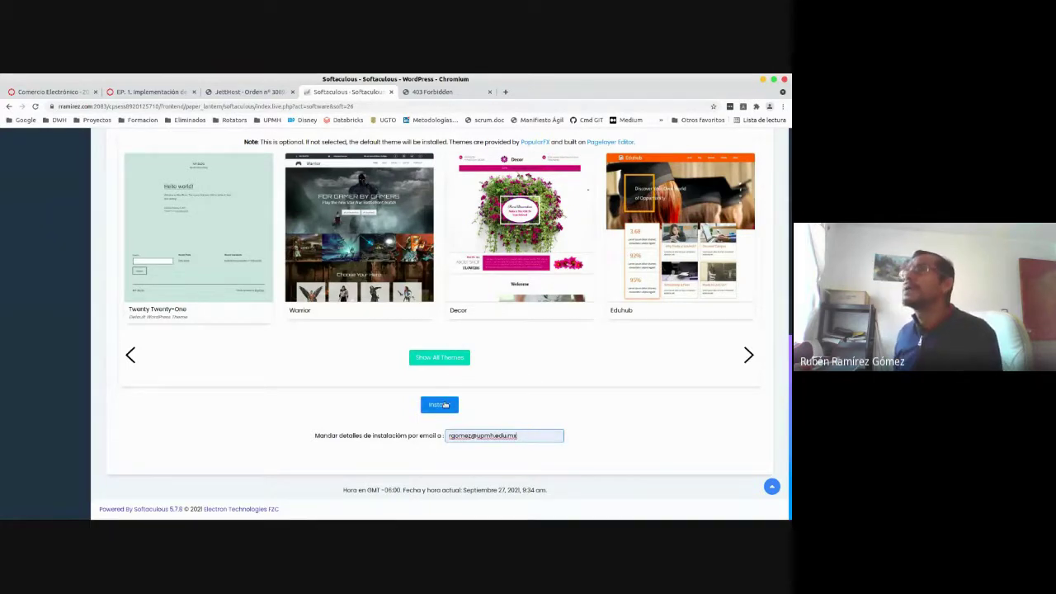
pyautogui.click(443, 404)
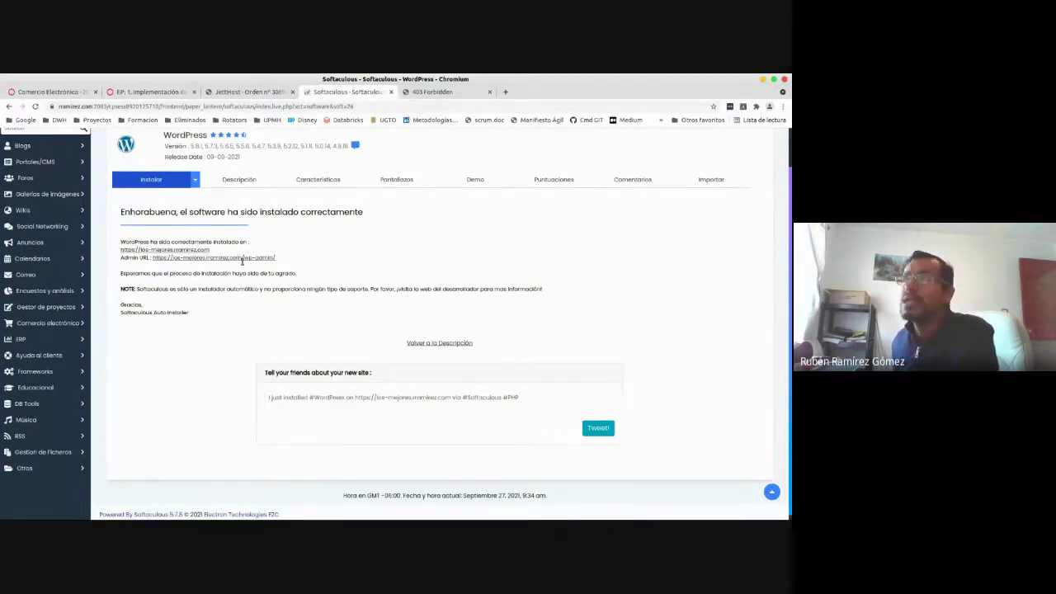
# Reload the 403 tab so the new My Blog home page with Hello world! loads.
pyautogui.click(456, 92)
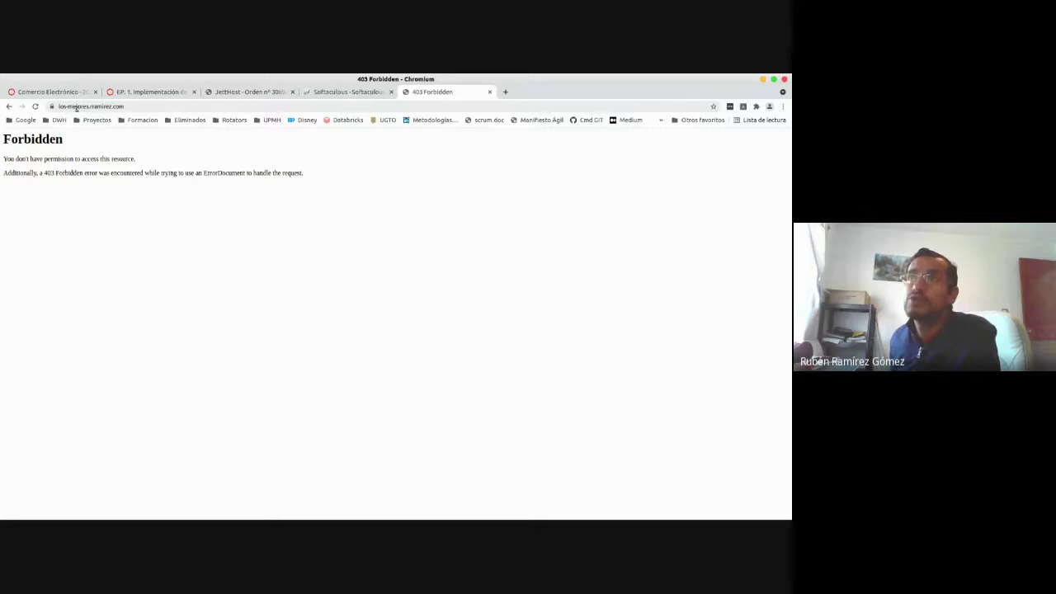
pyautogui.click(36, 107)
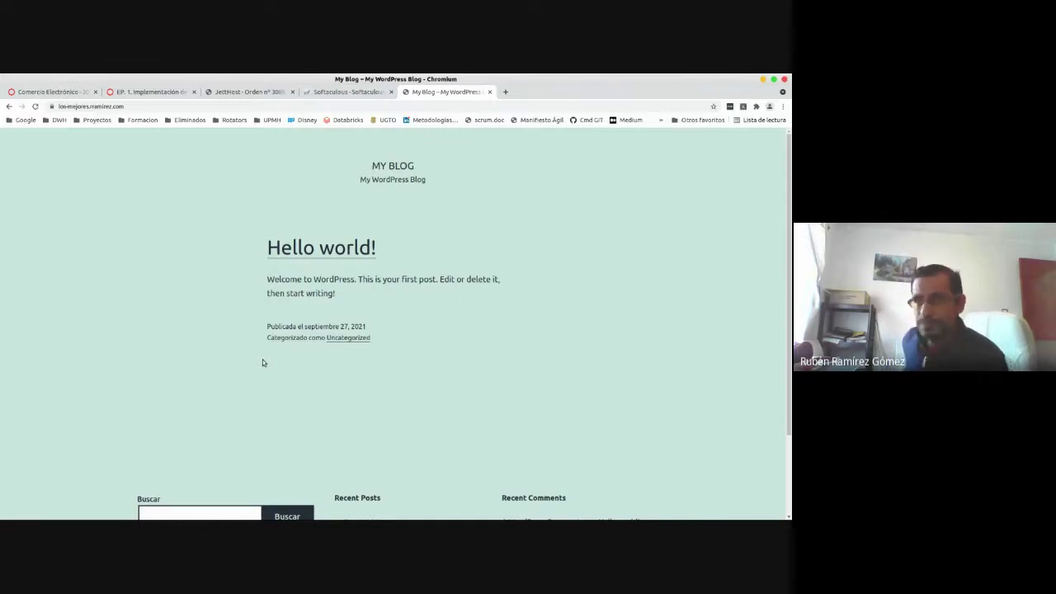
pyautogui.scroll(-3, 263, 362)
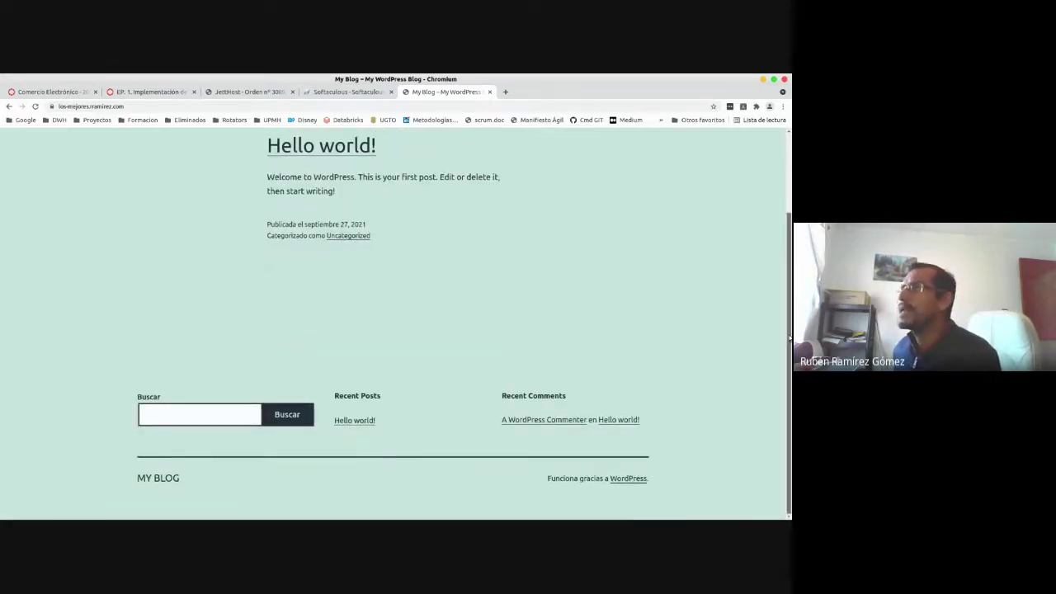
pyautogui.scroll(3, 316, 263)
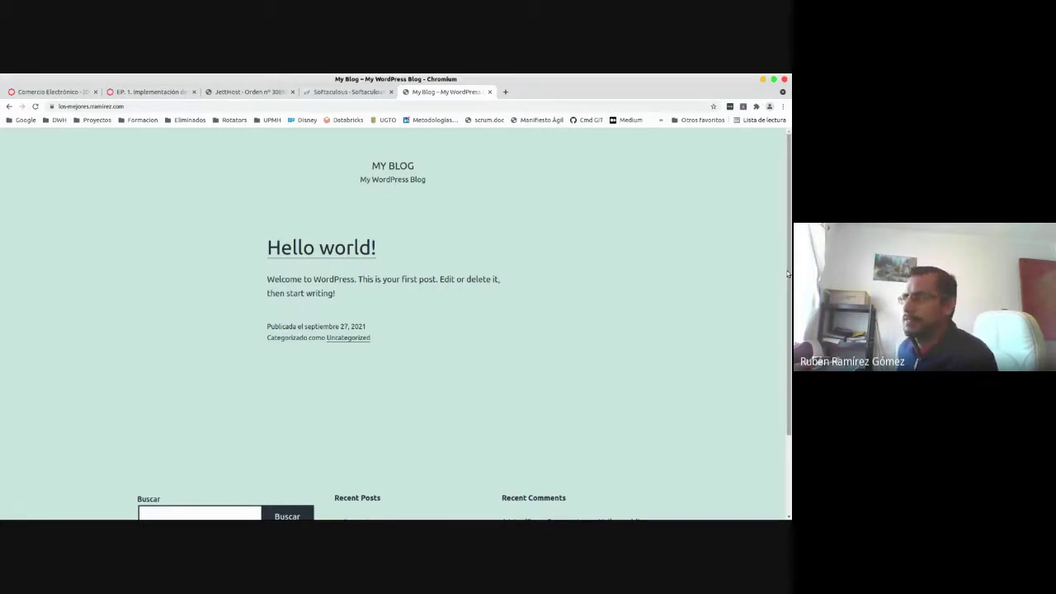
pyautogui.scroll(-3, 787, 273)
pyautogui.scroll(3, 441, 205)
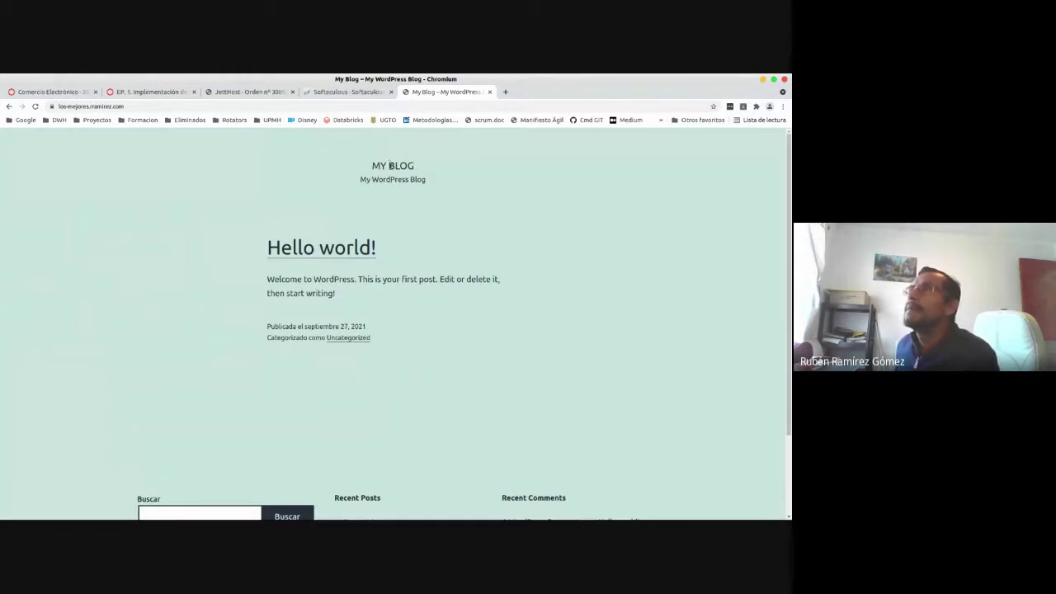
# Check the Admin URL on the success page and select the new site's web address.
pyautogui.click(338, 93)
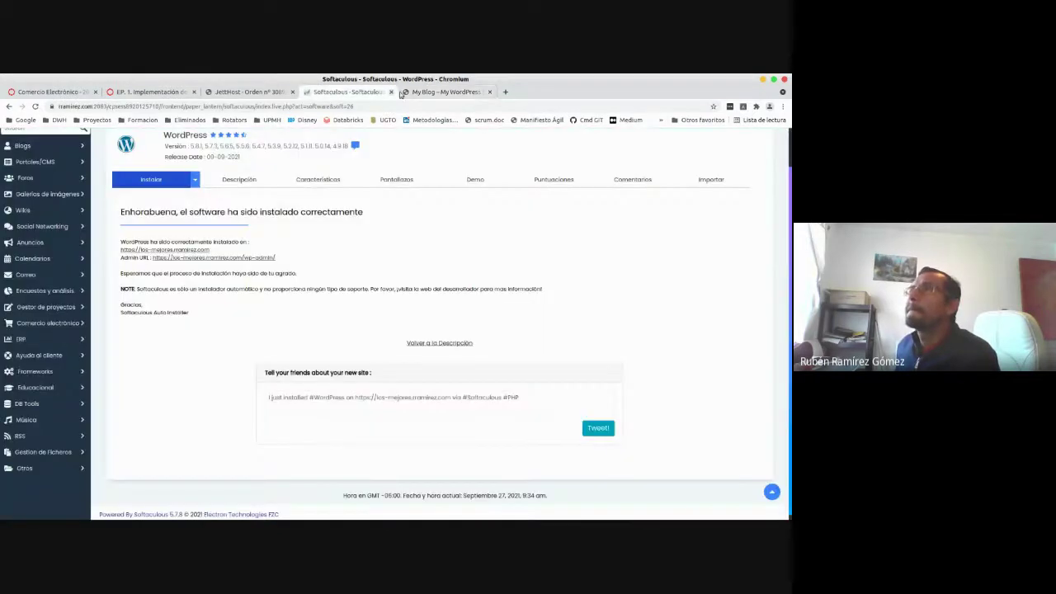
pyautogui.click(437, 92)
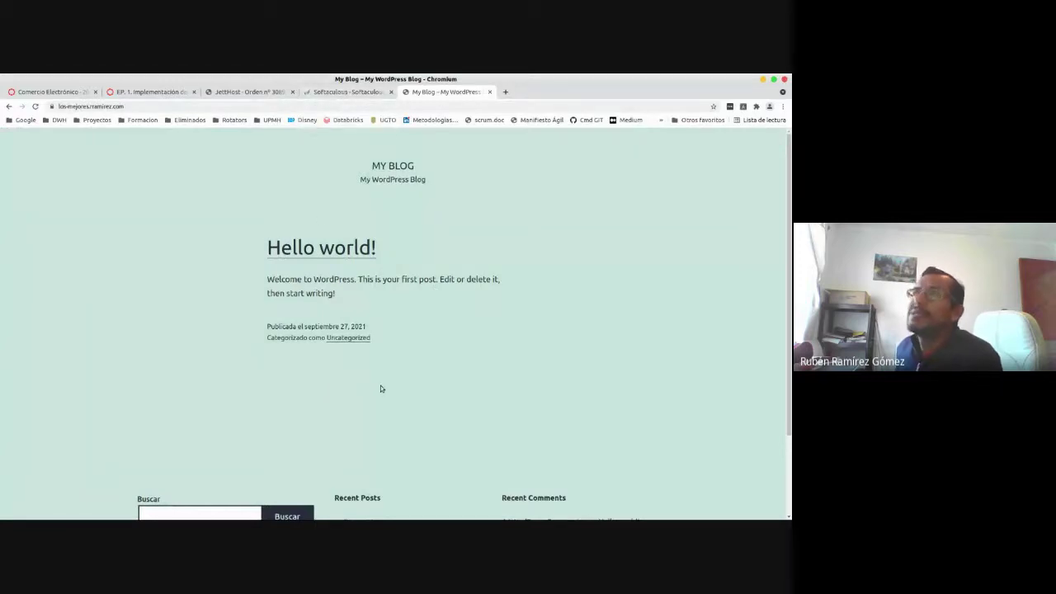
pyautogui.click(345, 91)
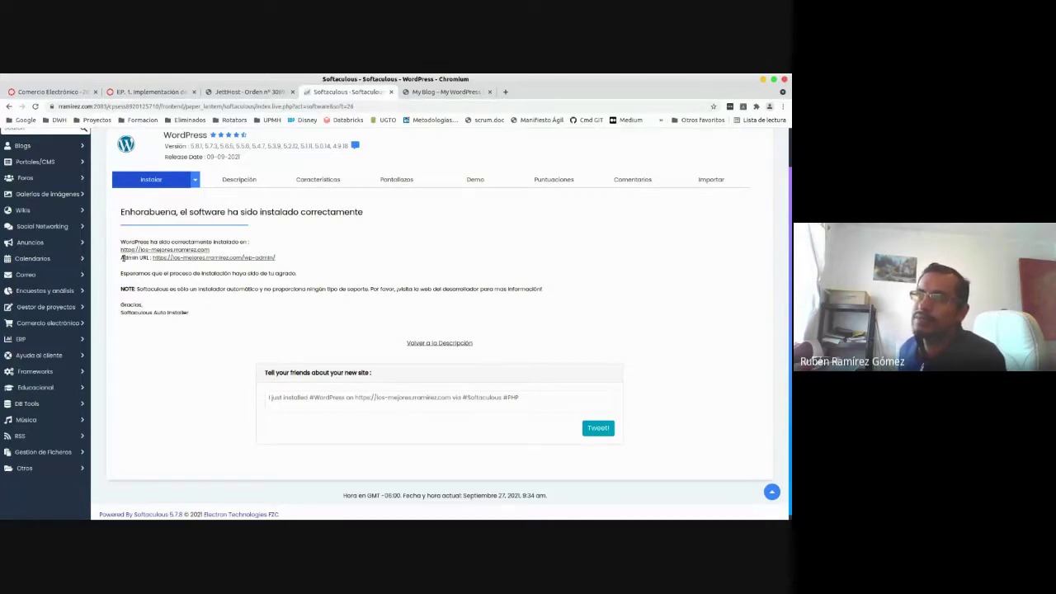
pyautogui.moveTo(121, 258); pyautogui.dragTo(149, 259)
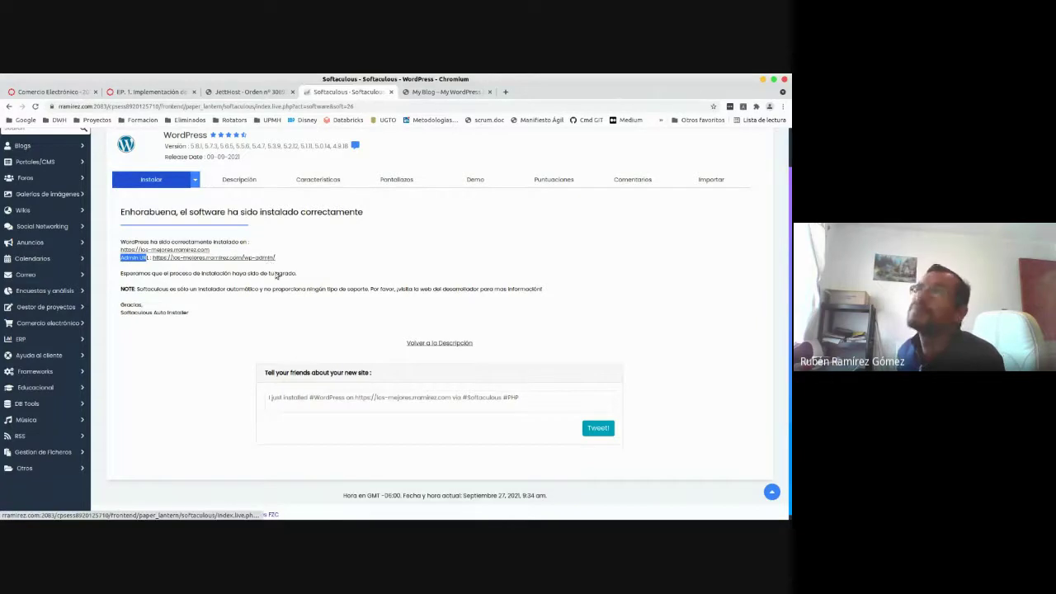
pyautogui.click(448, 92)
pyautogui.click(352, 104)
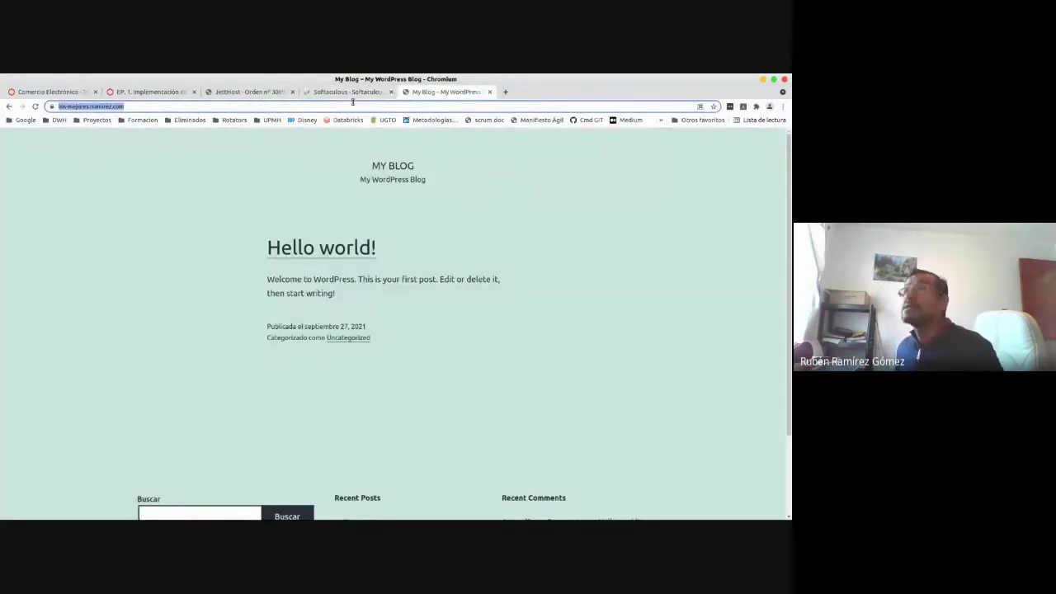
# Load the site's wp-admin login page in a new tab.
pyautogui.click(505, 91)
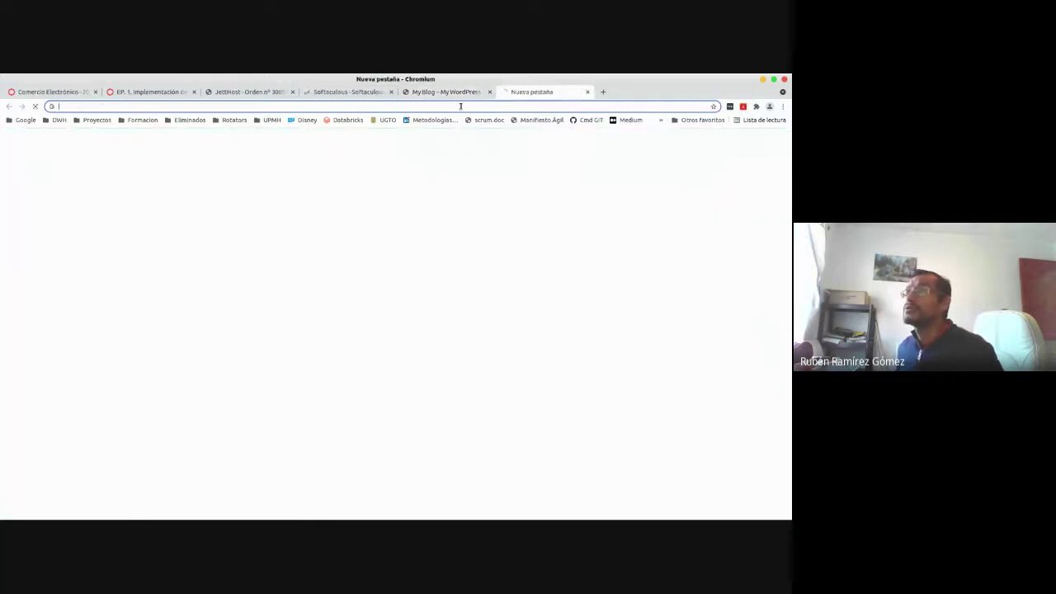
pyautogui.write('https://los-mejores.rramirez.com/')
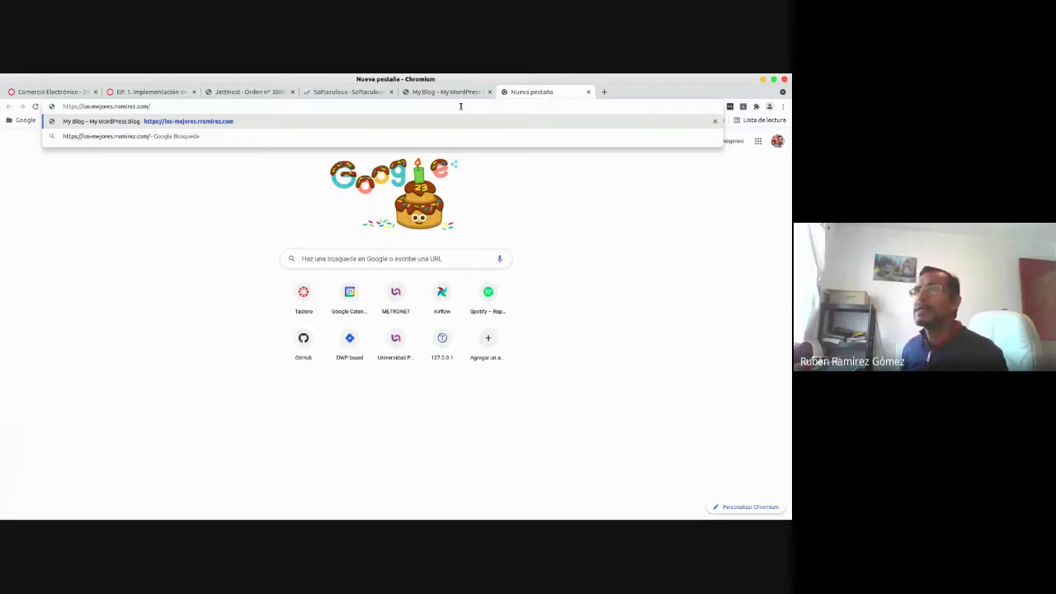
pyautogui.write('wp')
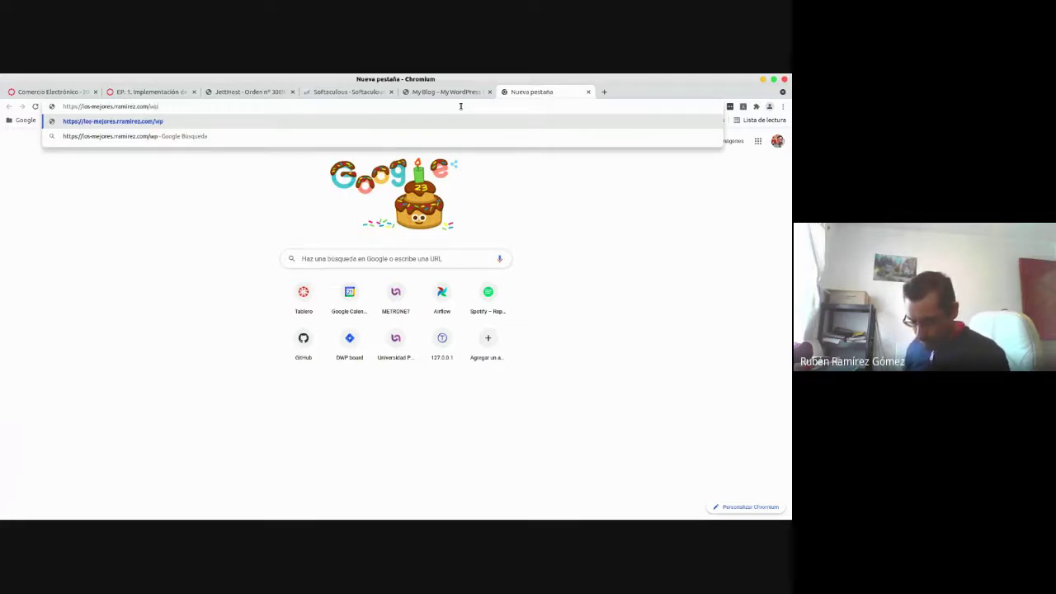
pyautogui.write('-admin')
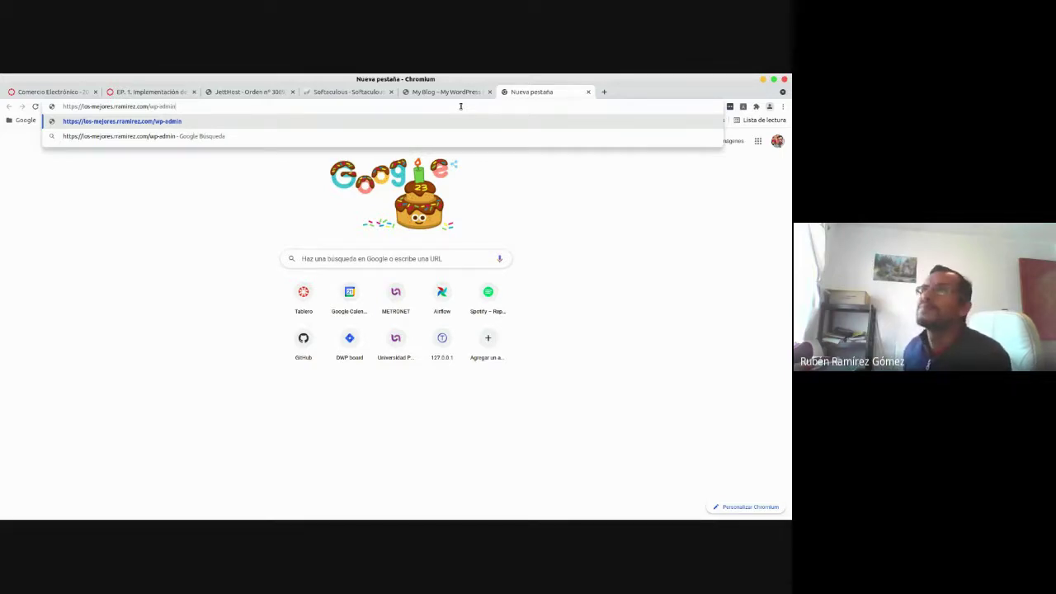
pyautogui.press('Return')
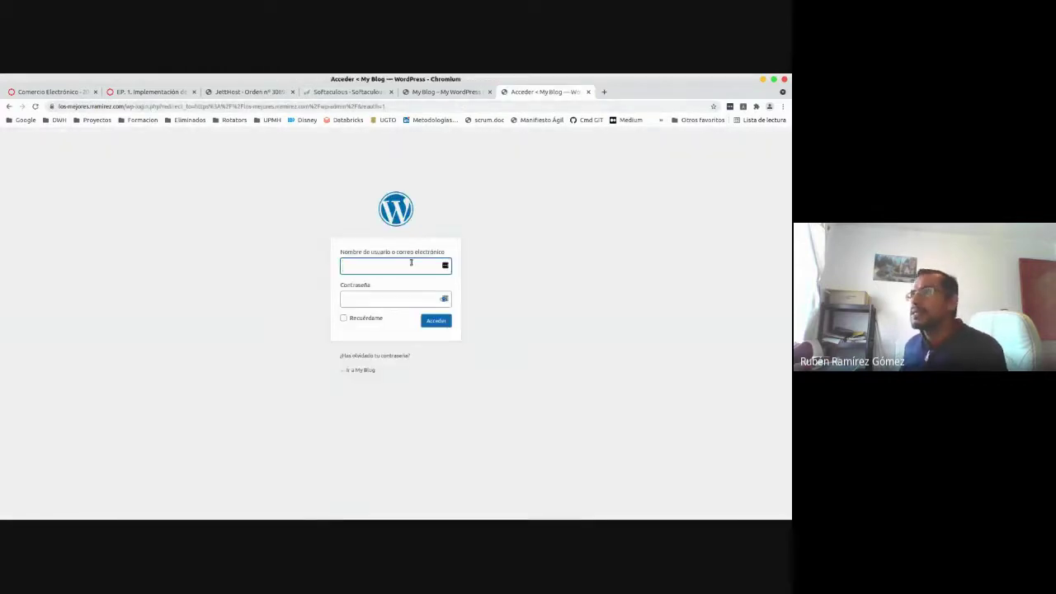
# Log in as admin using the password copied from the Sublime Text note.
pyautogui.click(410, 263)
pyautogui.write('admin')
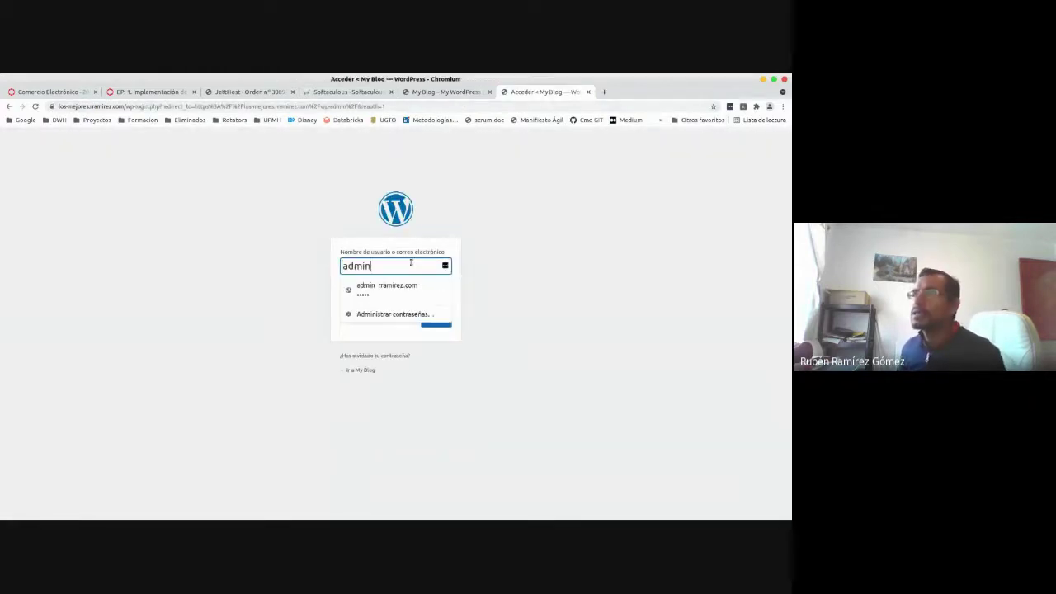
pyautogui.press('Tab')
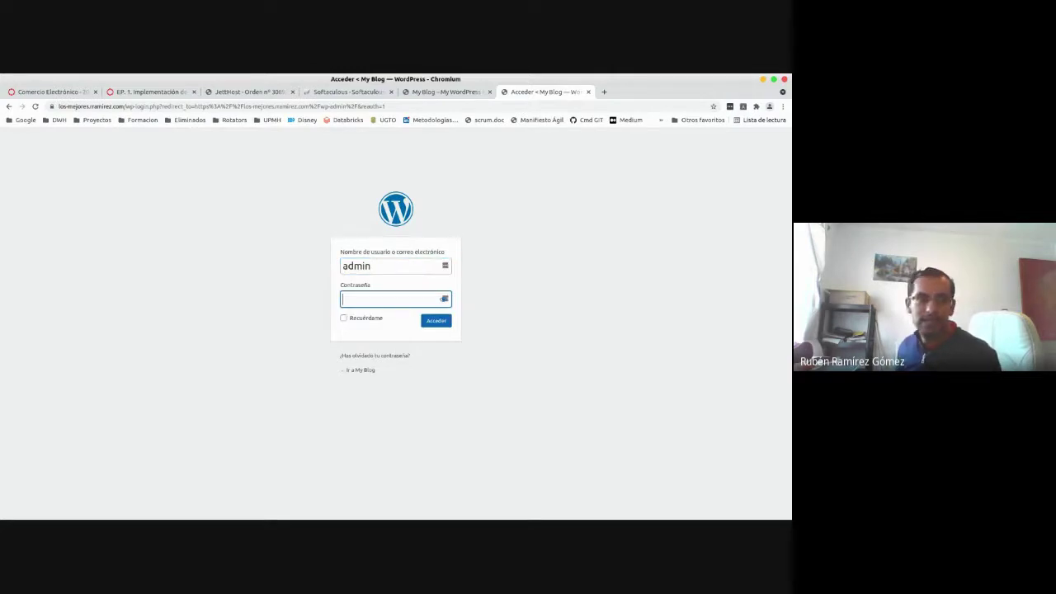
pyautogui.hotkey('alt', 'Tab')
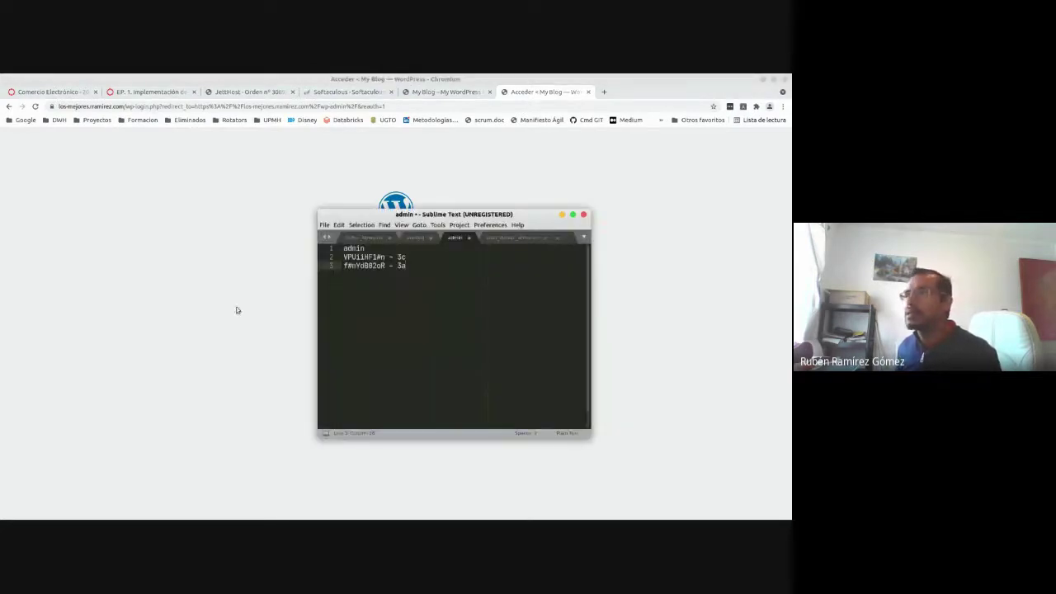
pyautogui.moveTo(385, 265); pyautogui.dragTo(339, 265)
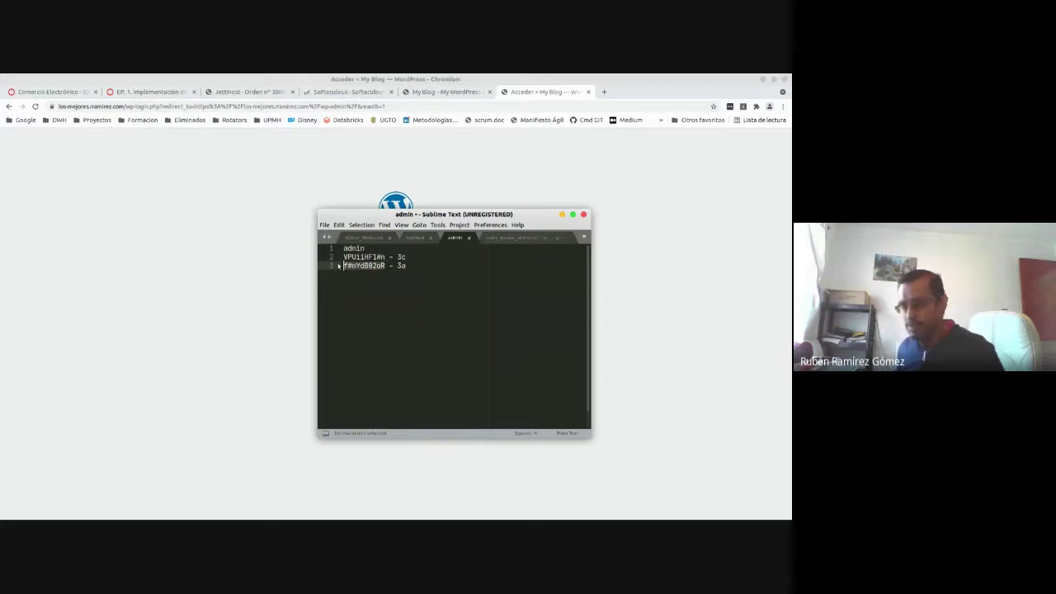
pyautogui.hotkey('ctrl', 'c')
pyautogui.click(211, 272)
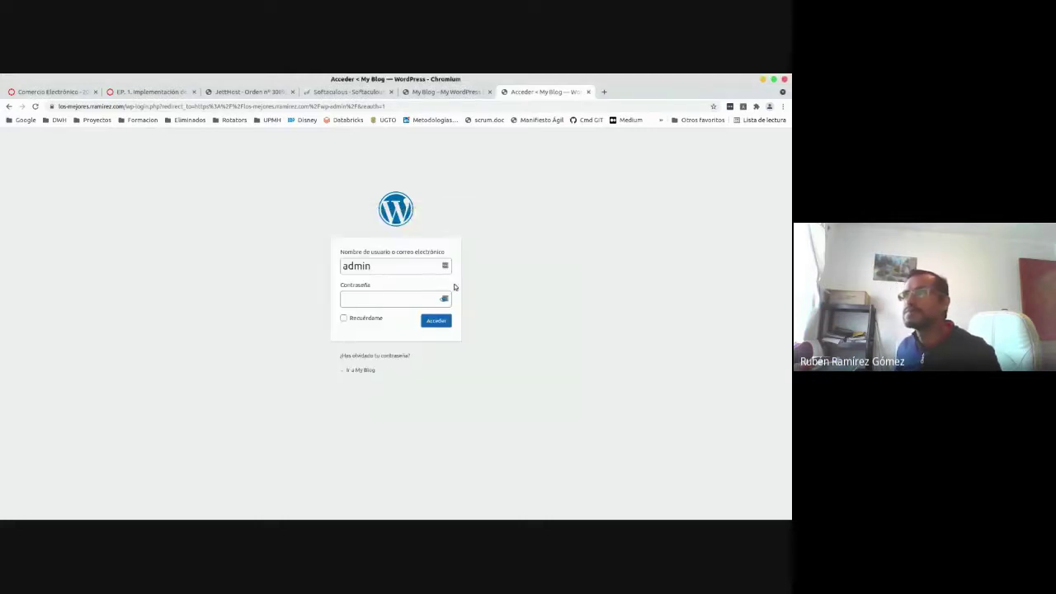
pyautogui.click(405, 300)
pyautogui.hotkey('ctrl', 'v')
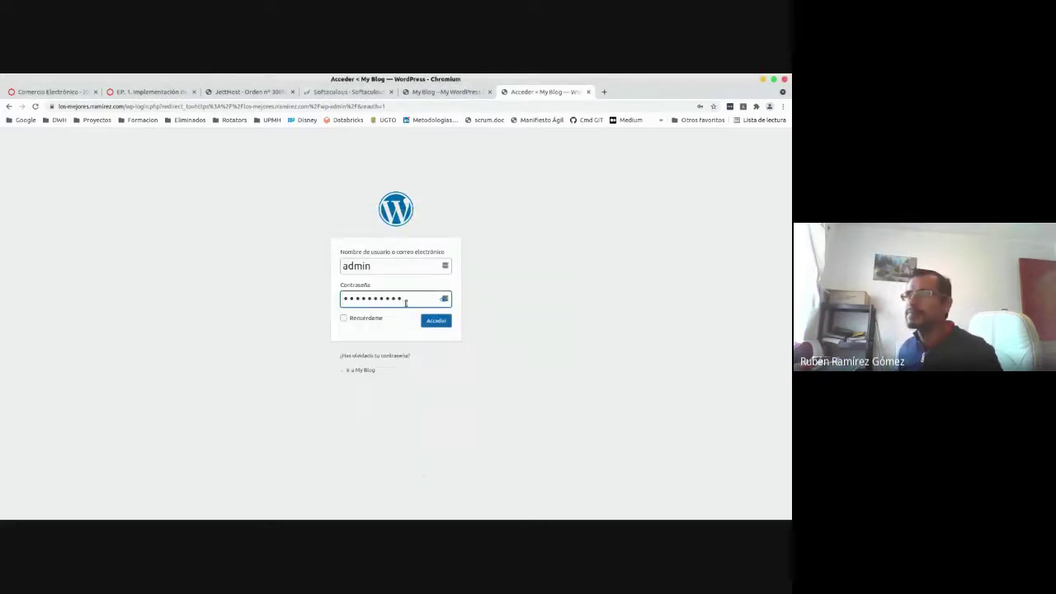
pyautogui.press('Return')
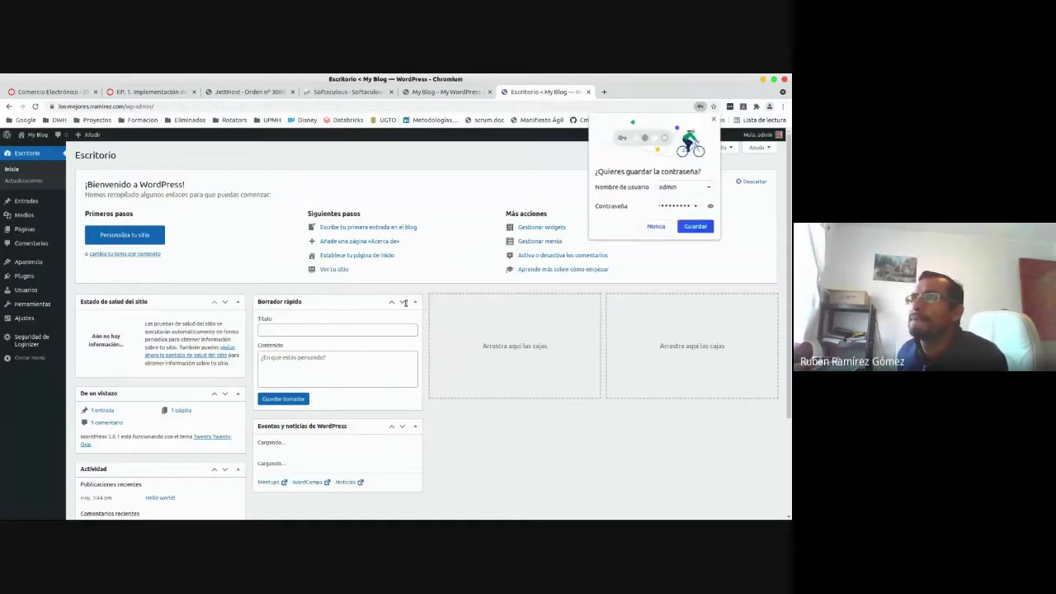
pyautogui.click(563, 425)
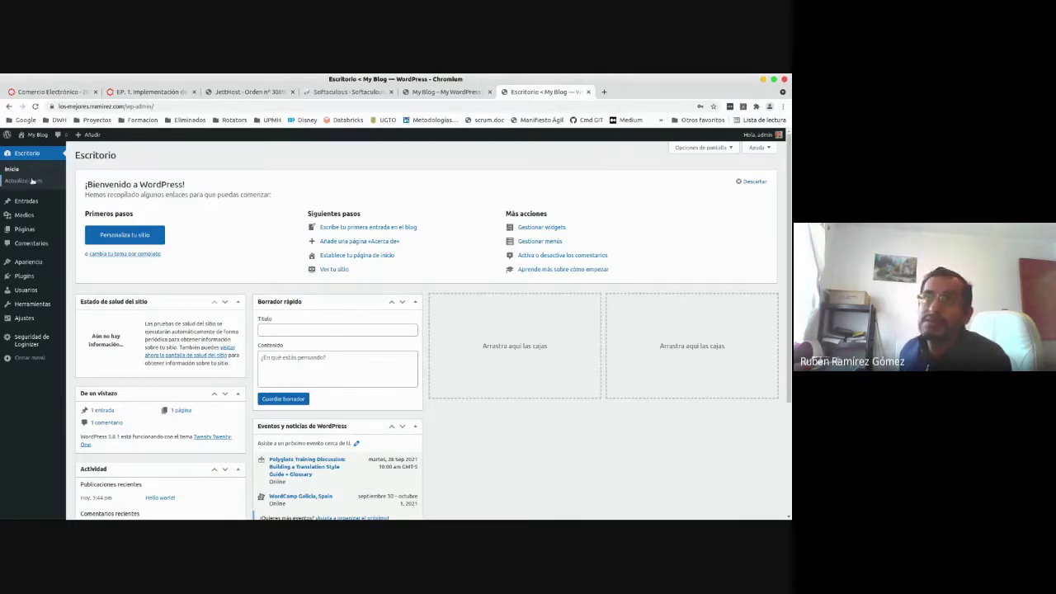
pyautogui.moveTo(33, 206)
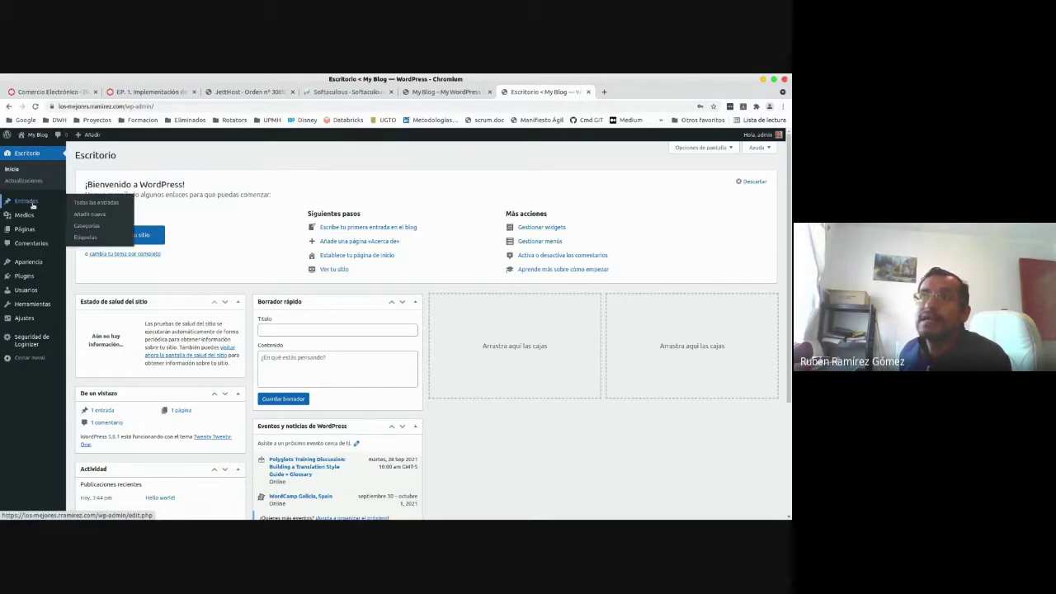
pyautogui.moveTo(33, 235)
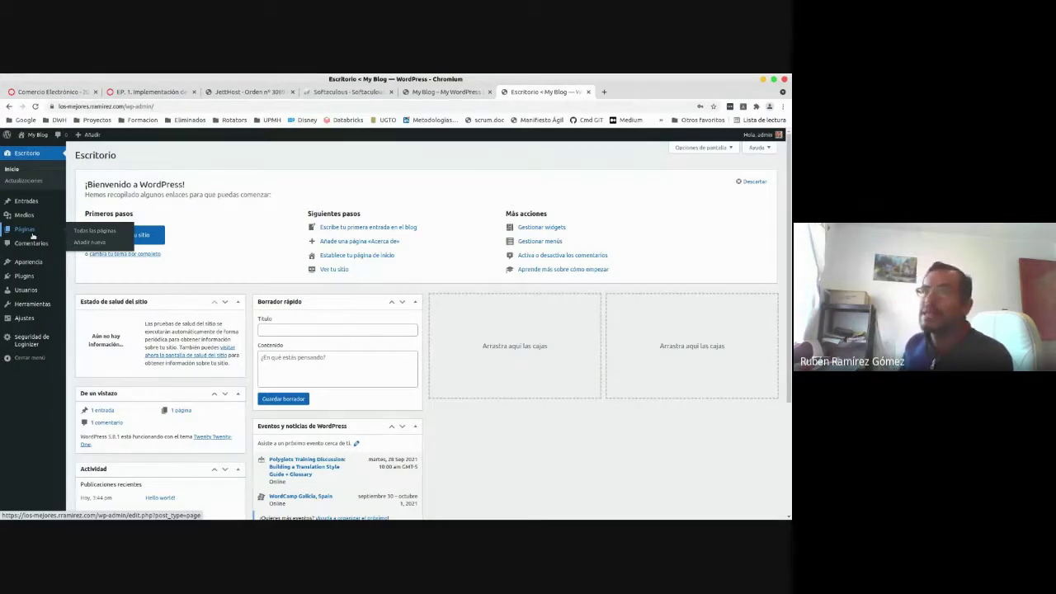
pyautogui.moveTo(29, 204)
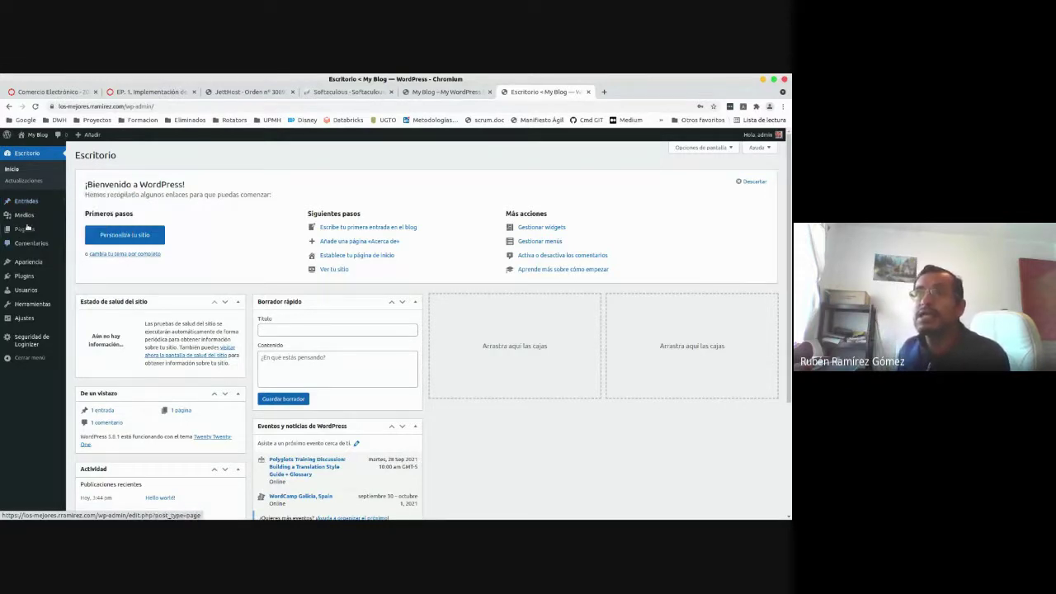
pyautogui.moveTo(28, 234)
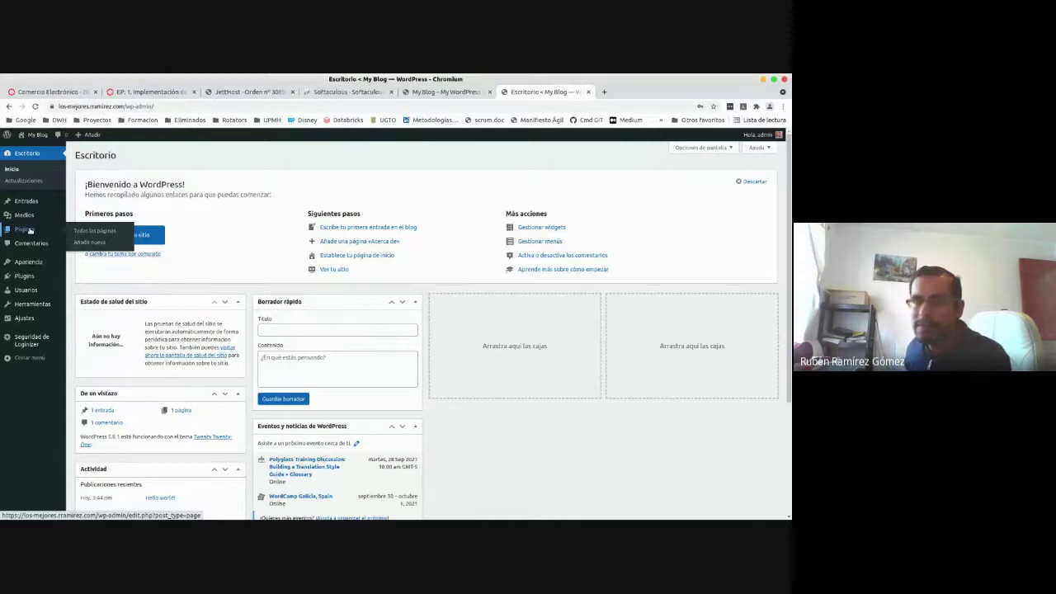
# From Todas las páginas, add a new page in the block editor.
pyautogui.click(85, 232)
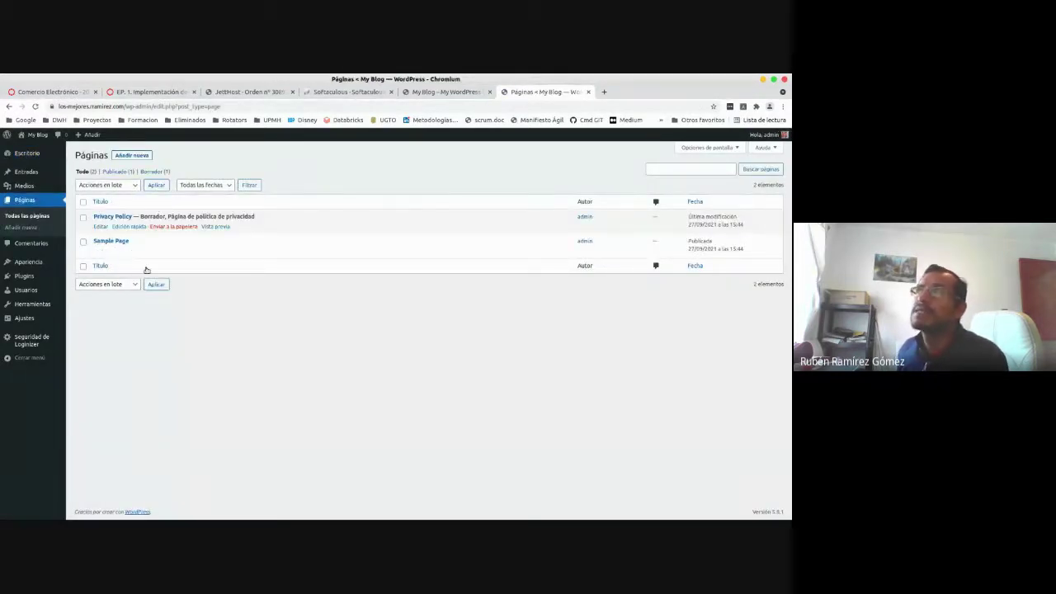
pyautogui.click(130, 156)
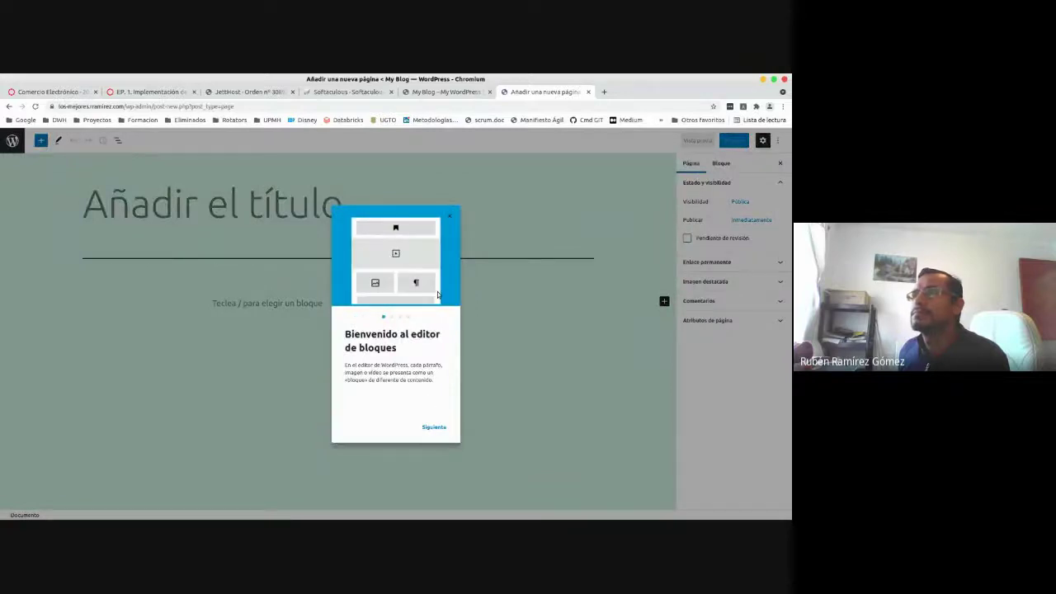
# Dismiss the welcome tour and title the page 'Política de Cookies'.
pyautogui.click(451, 216)
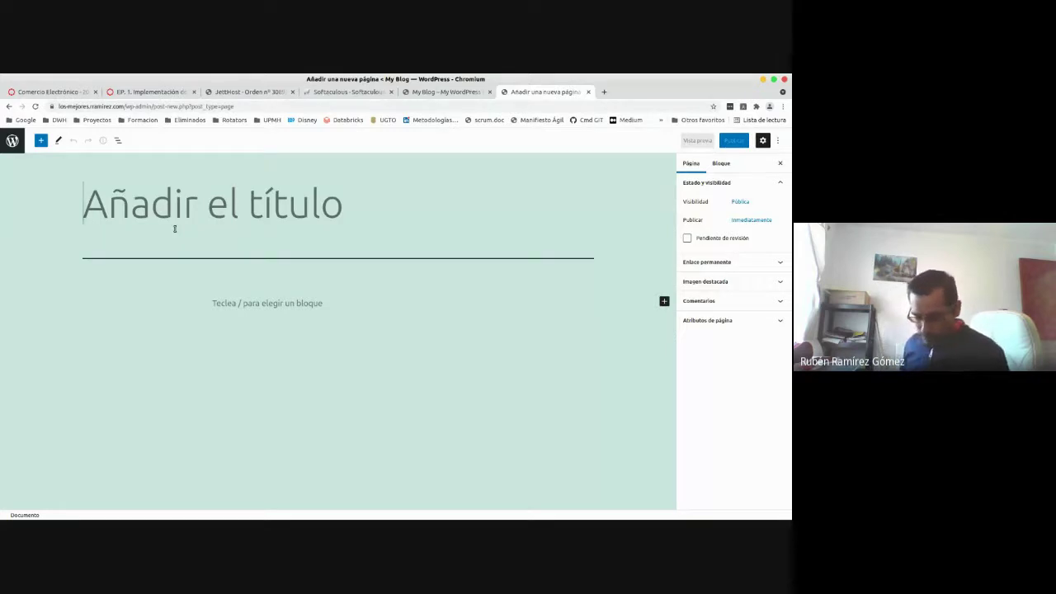
pyautogui.write('Politica d')
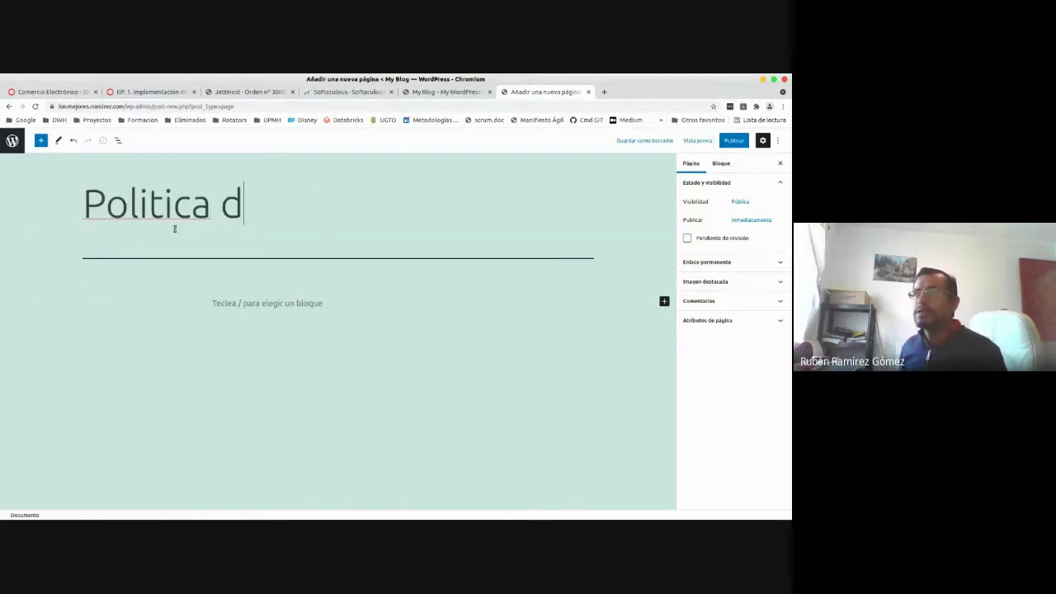
pyautogui.write('e')
pyautogui.press('BackSpace')
pyautogui.press('BackSpace')
pyautogui.press('BackSpace')
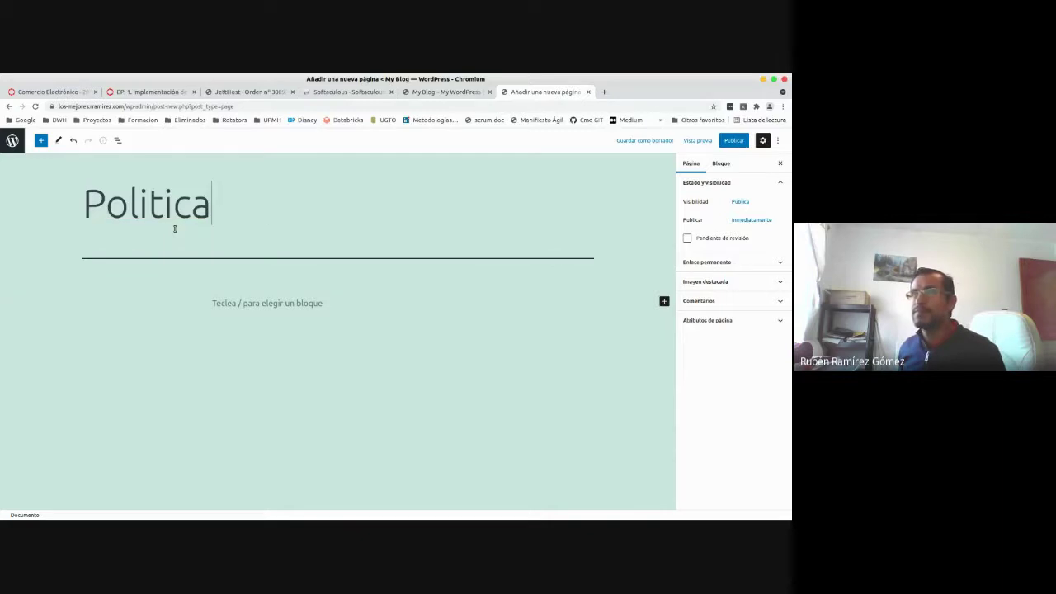
pyautogui.press('BackSpace')
pyautogui.press('BackSpace')
pyautogui.press('BackSpace')
pyautogui.press('BackSpace')
pyautogui.press('BackSpace')
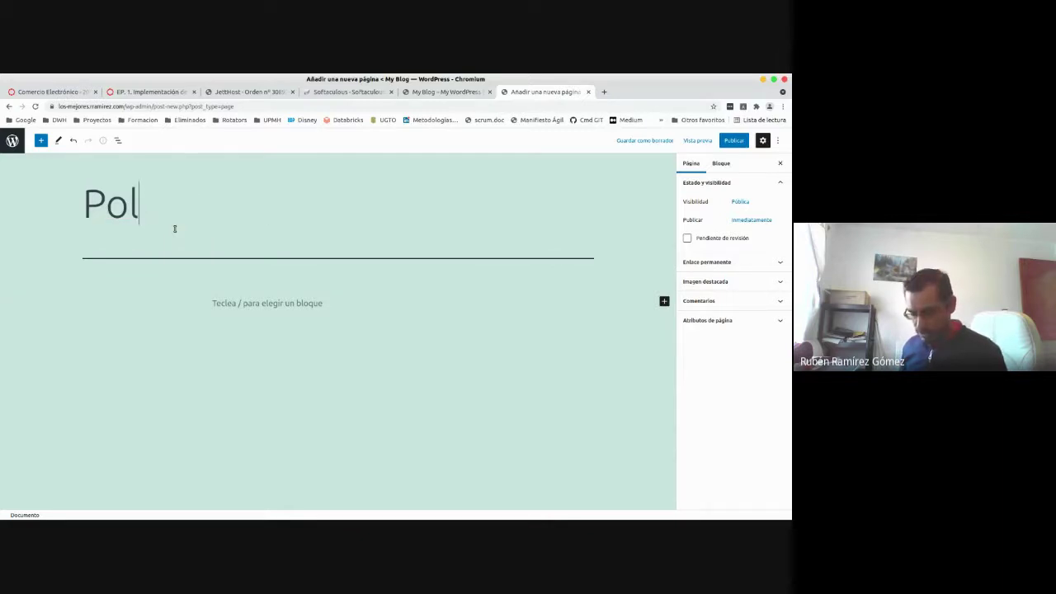
pyautogui.write('ítixca de')
pyautogui.press('BackSpace')
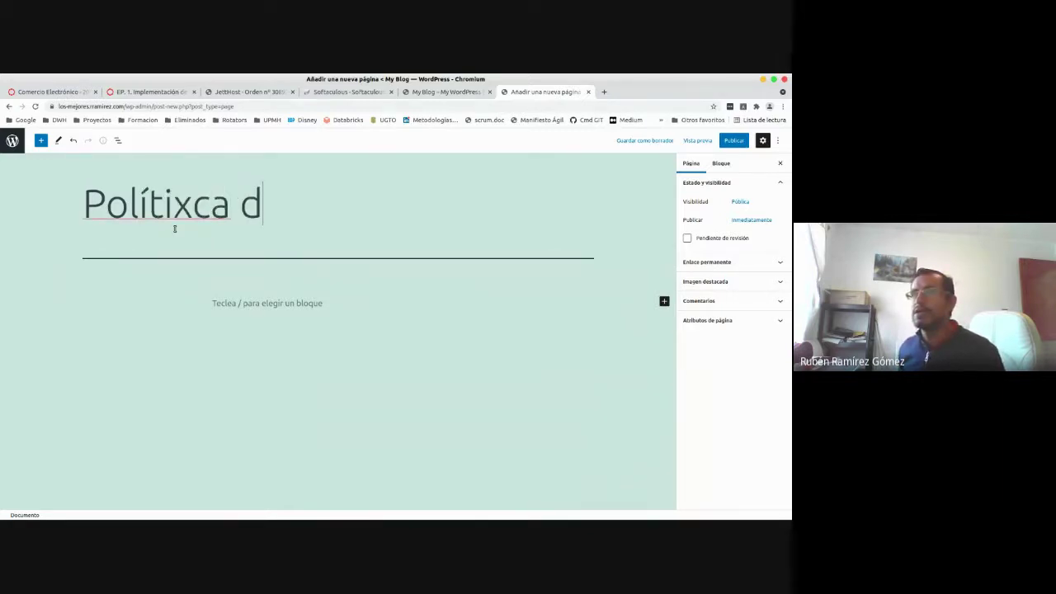
pyautogui.press('BackSpace')
pyautogui.press('BackSpace')
pyautogui.press('BackSpace')
pyautogui.press('BackSpace')
pyautogui.press('BackSpace')
pyautogui.write('ca de ')
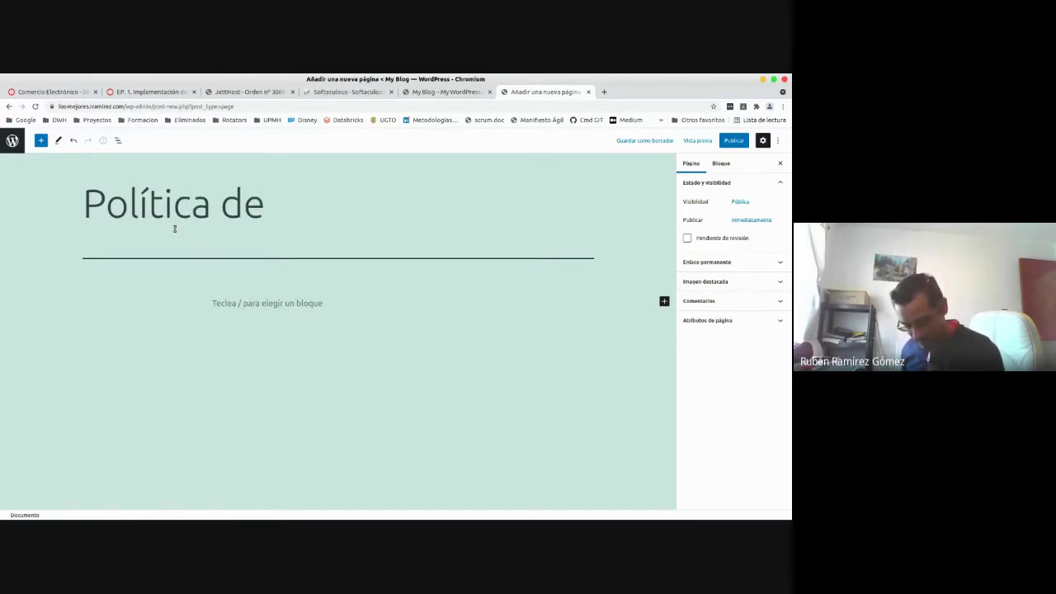
pyautogui.write('Cookies')
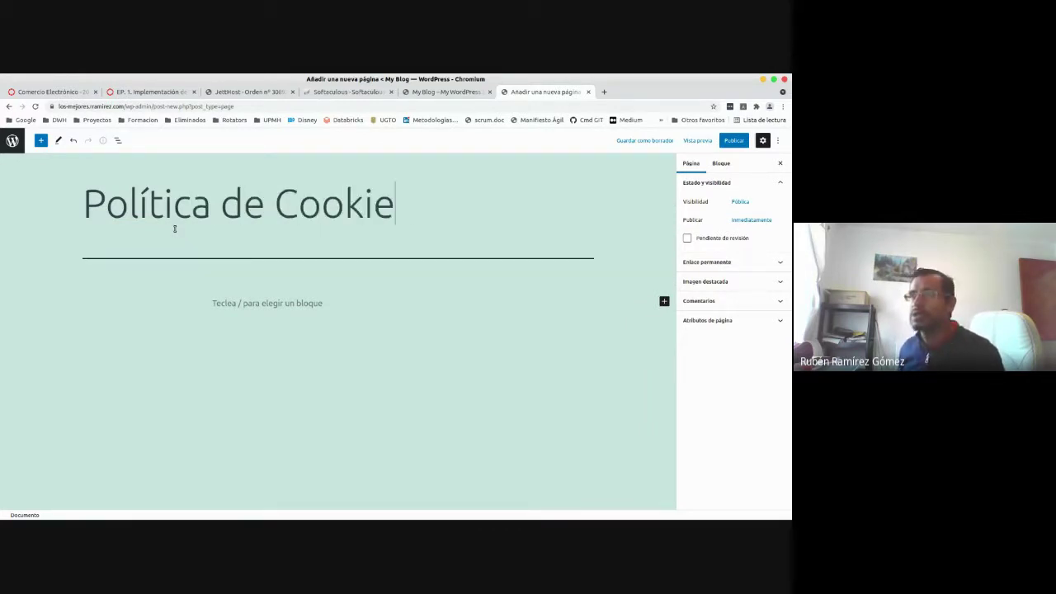
# Type five filler paragraphs (sdffgd…, sdfdsfdsf, fdfgfhnjyty, vbbnvb, trtyrtty) beneath the page title.
pyautogui.click(234, 302)
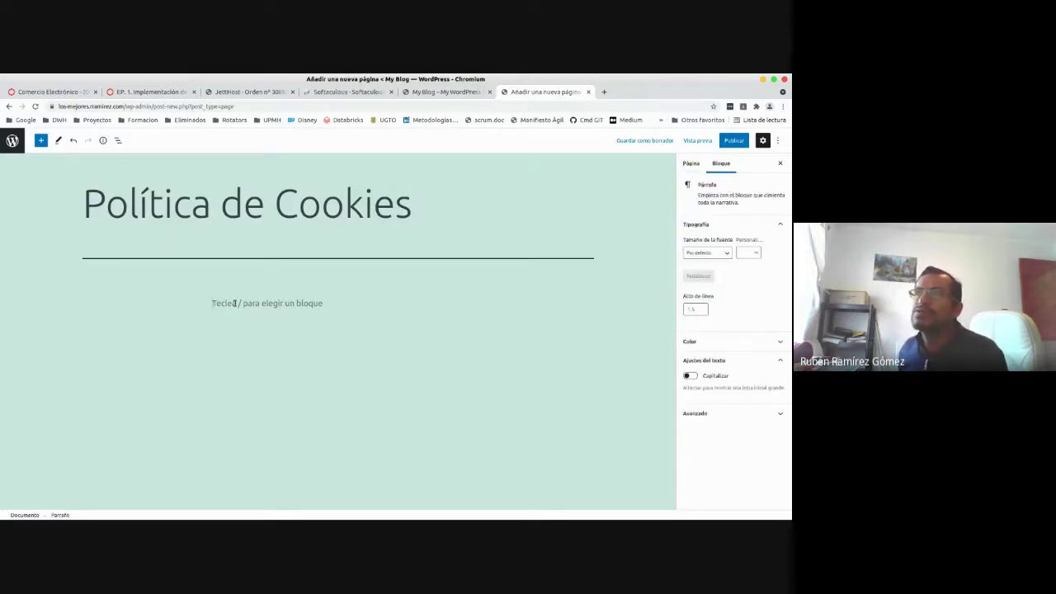
pyautogui.write('sdffgds')
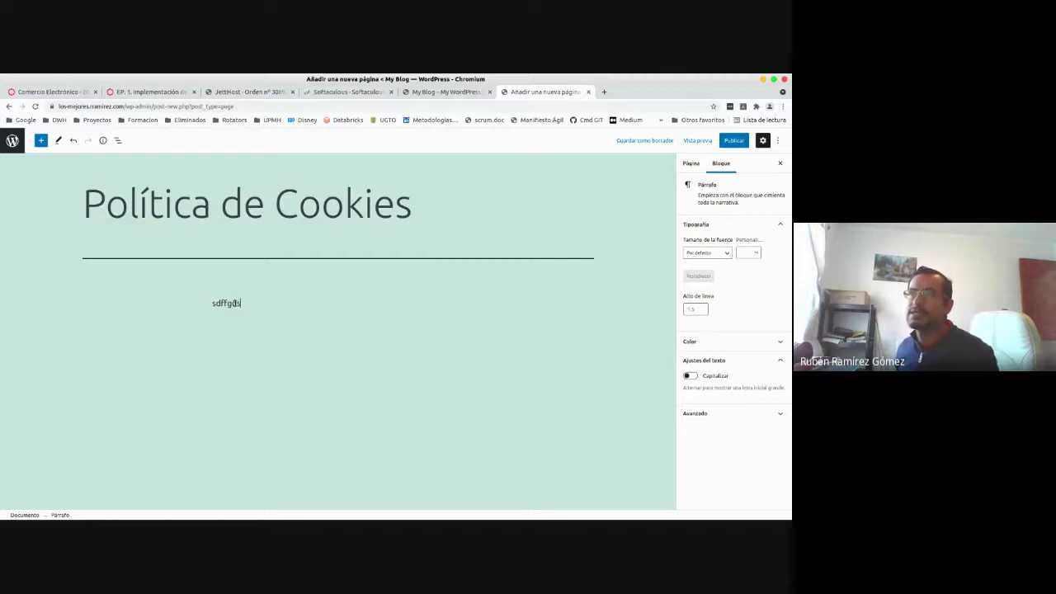
pyautogui.write('fgsdfgsdffgddf sdf')
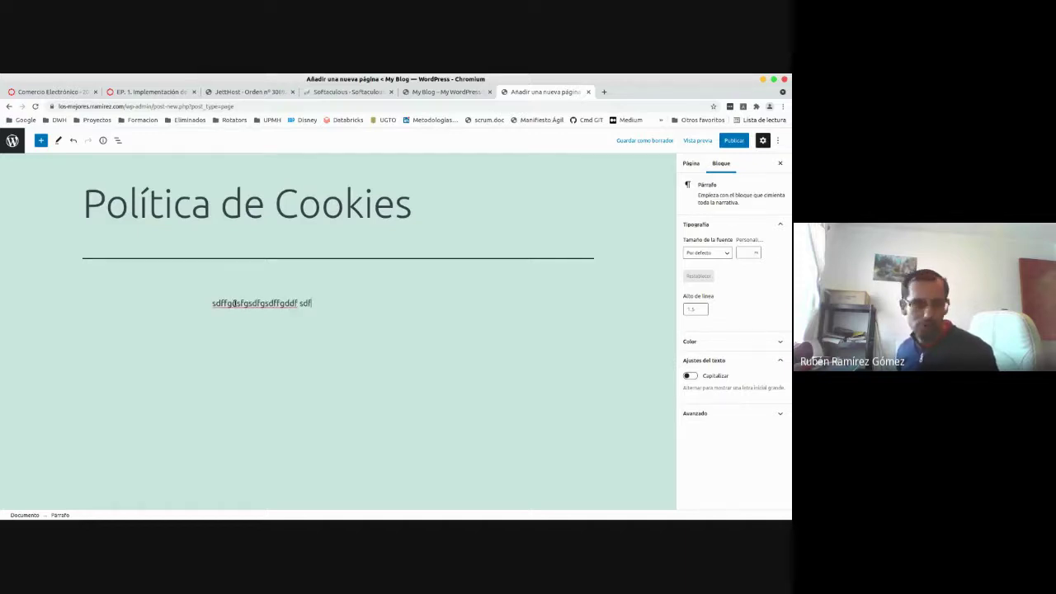
pyautogui.write('sd fdsfdsfds')
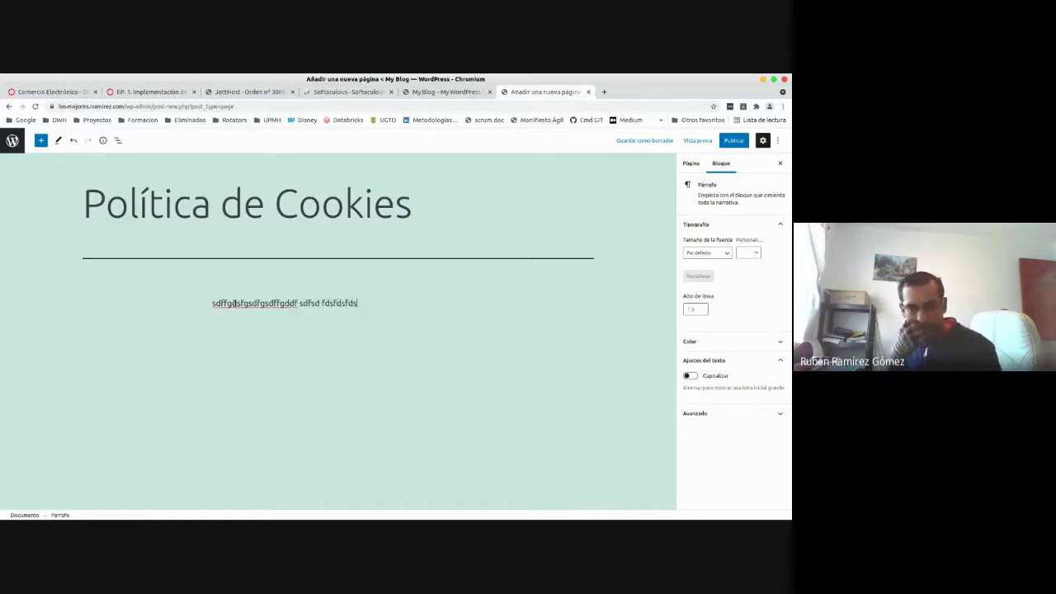
pyautogui.write(' dfdfdfd')
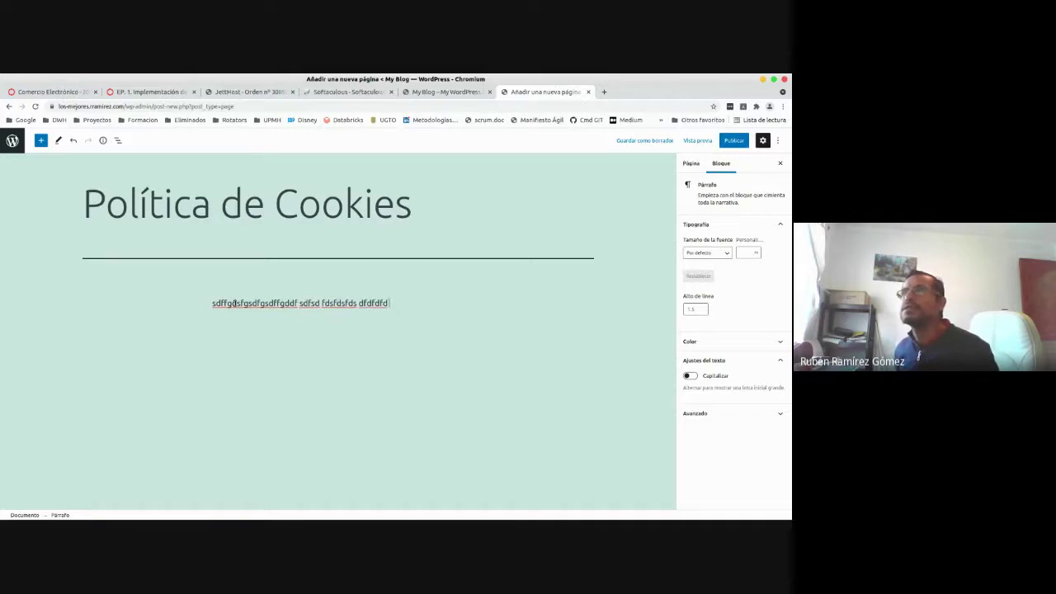
pyautogui.write(' sdfsdfsd')
pyautogui.press('Return')
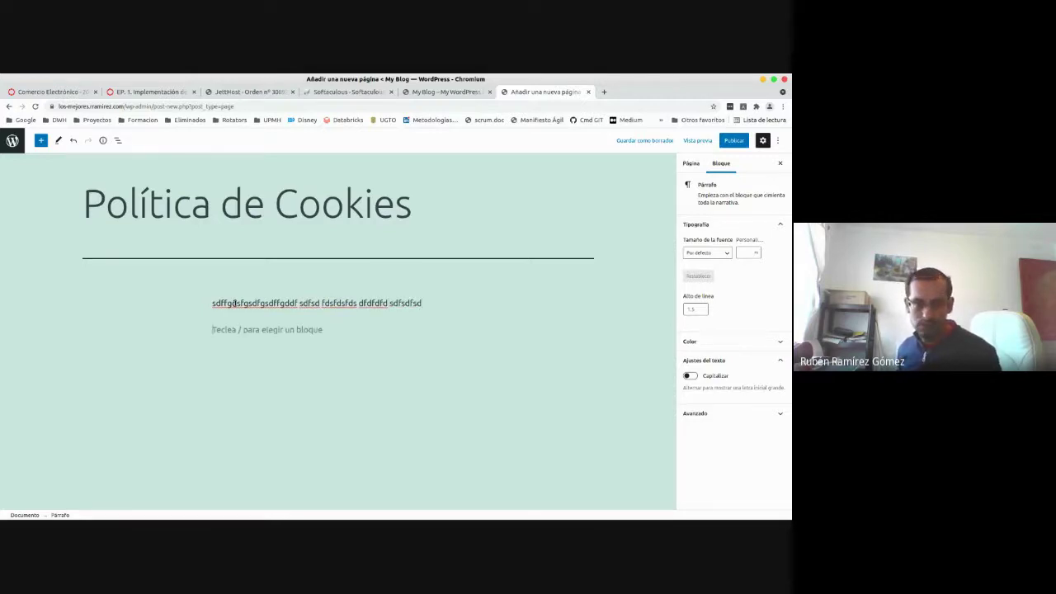
pyautogui.write('sdfdsfdsf')
pyautogui.press('Return')
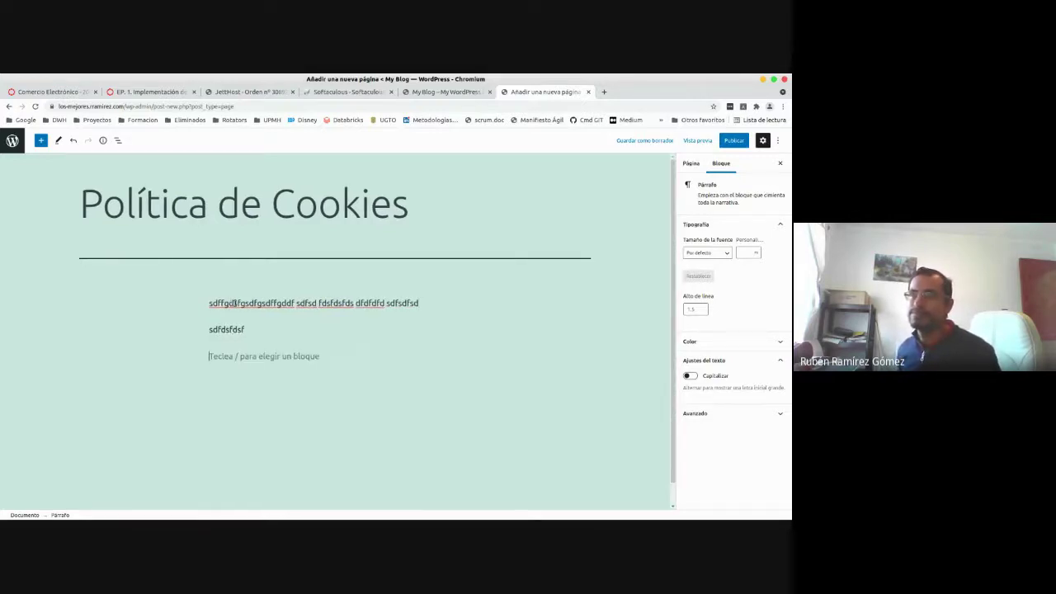
pyautogui.write('fdfgfhnjyty')
pyautogui.press('Return')
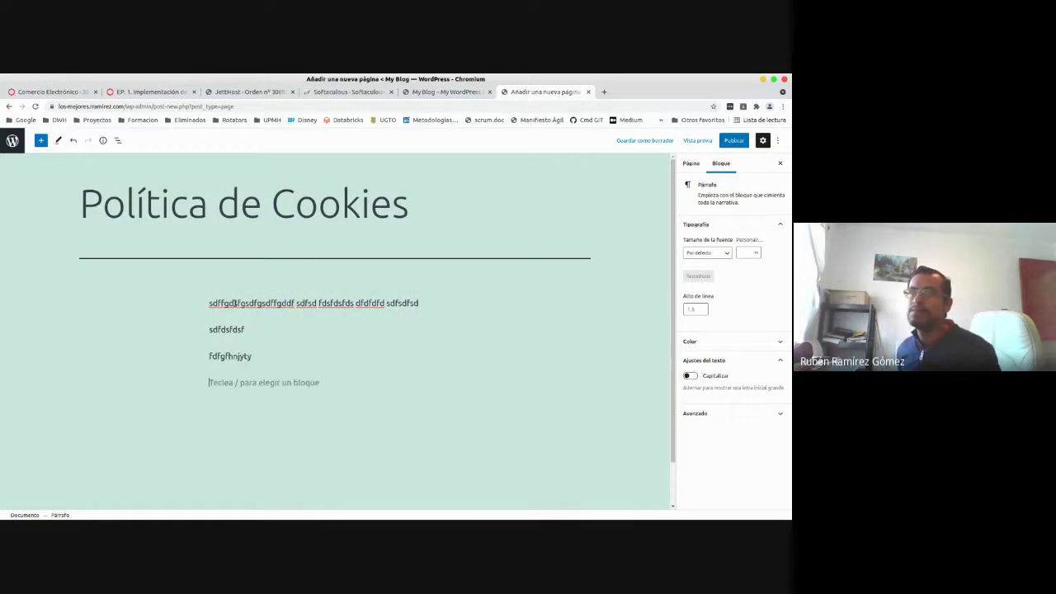
pyautogui.write('vbbnvb')
pyautogui.press('Return')
pyautogui.write('trtyrtty')
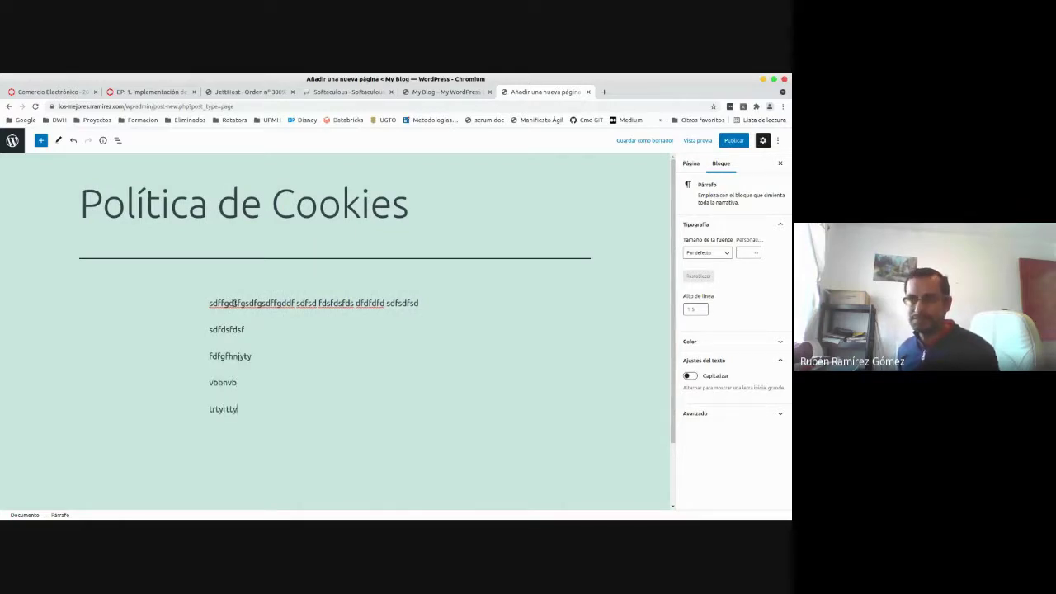
pyautogui.press('Return')
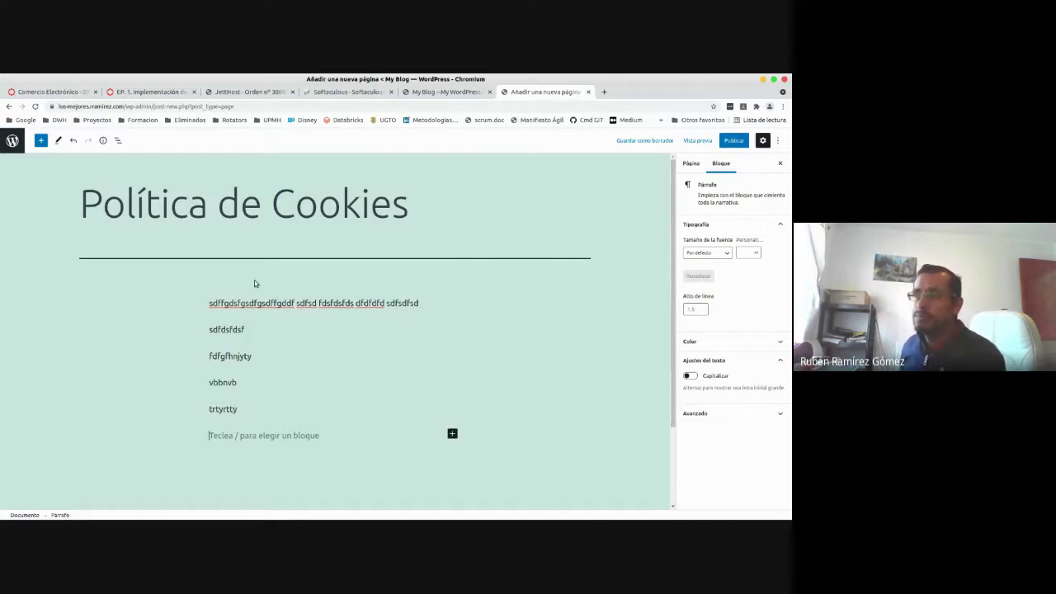
# Display the complete block library panel through the block inserter's 'Ver todos' option.
pyautogui.scroll(-2, 267, 346)
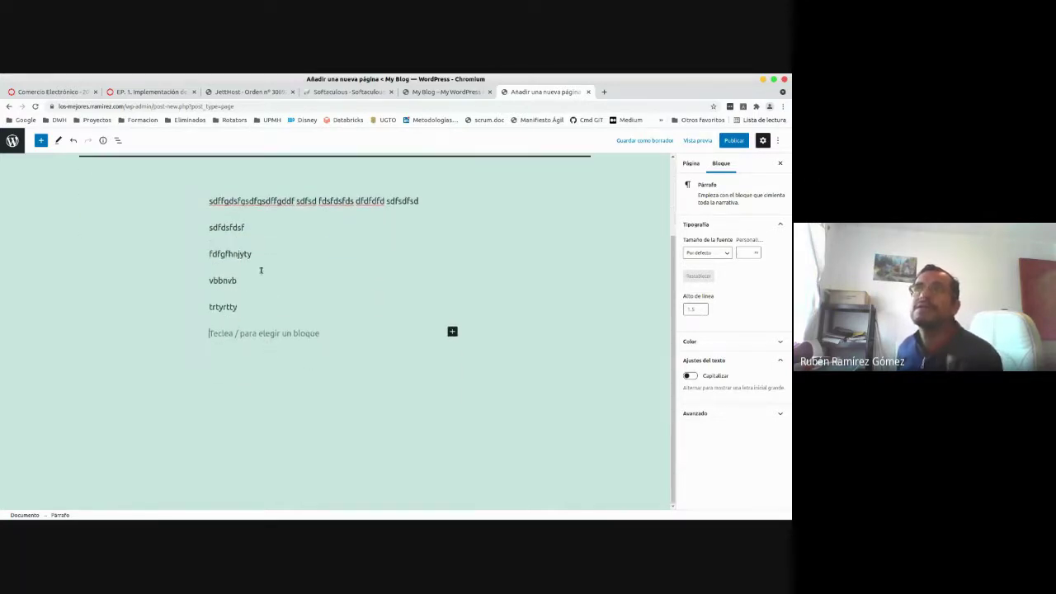
pyautogui.scroll(2, 297, 328)
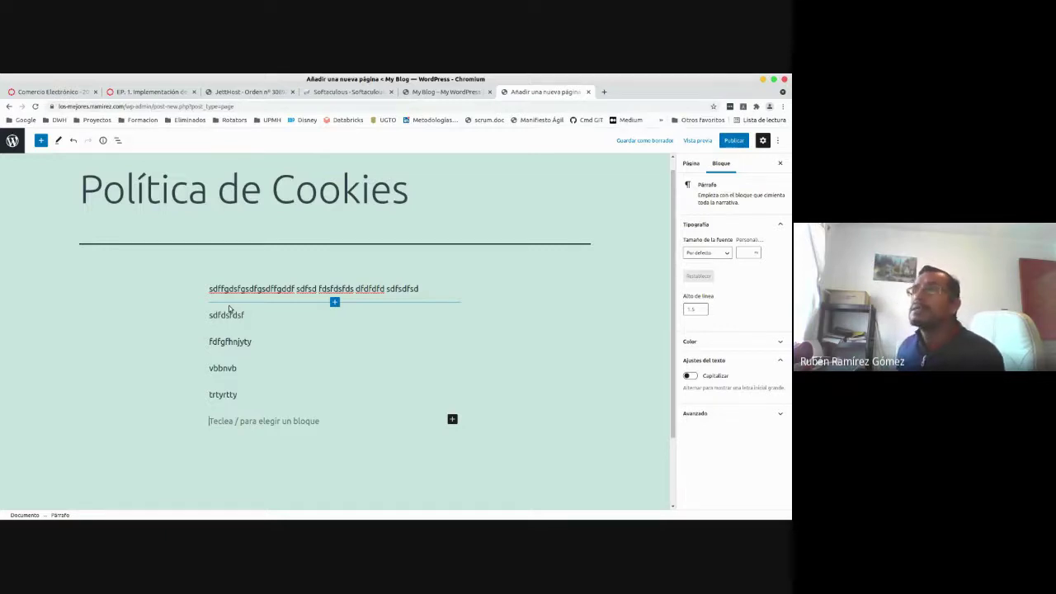
pyautogui.scroll(-1, 333, 355)
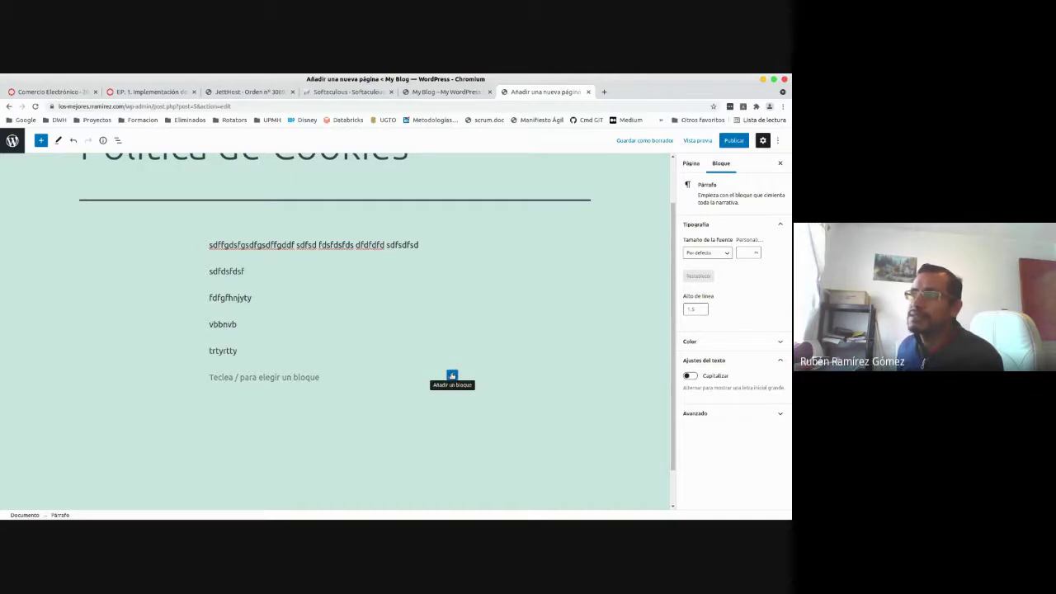
pyautogui.click(452, 376)
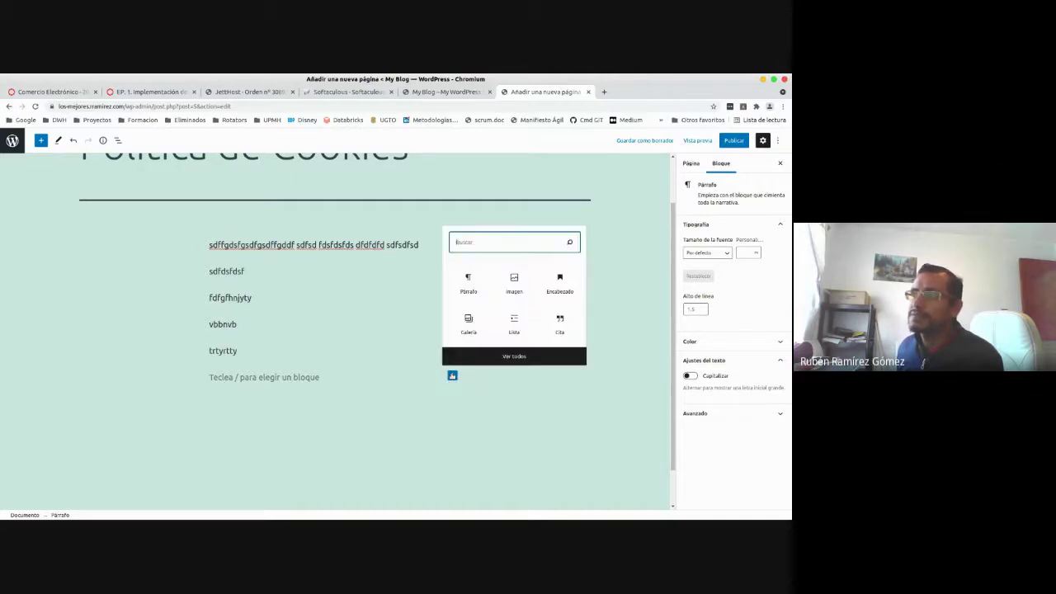
pyautogui.click(514, 357)
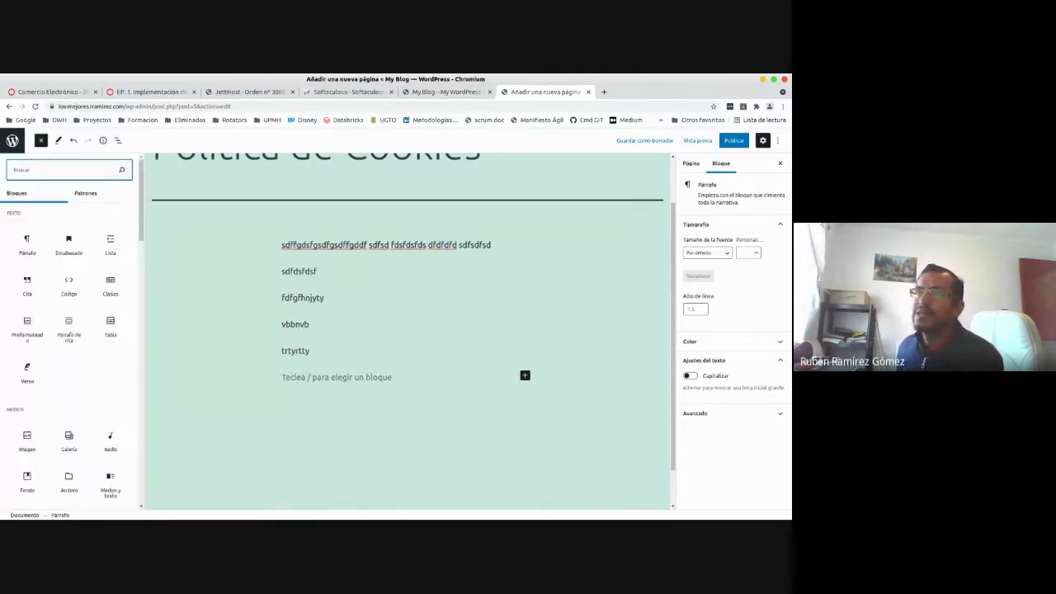